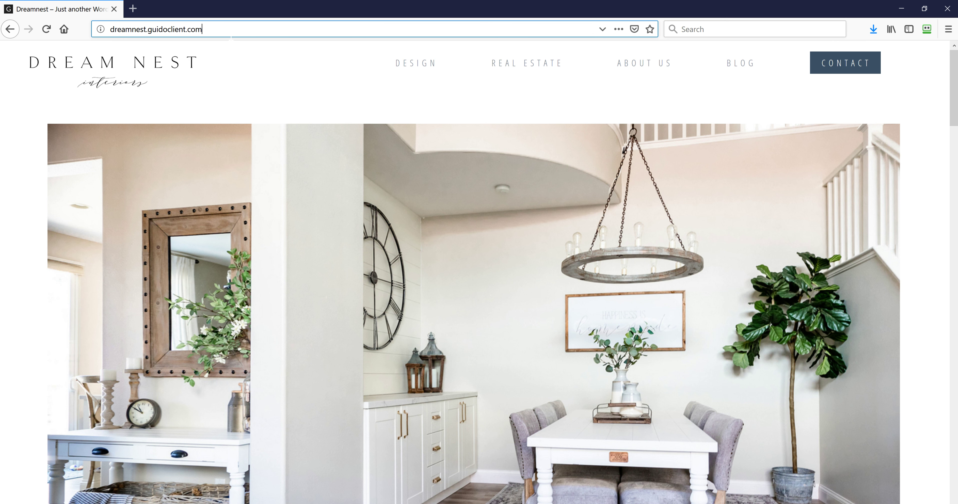
# Log in at /wp-admin with the site's admin username and password
pyautogui.write('/')
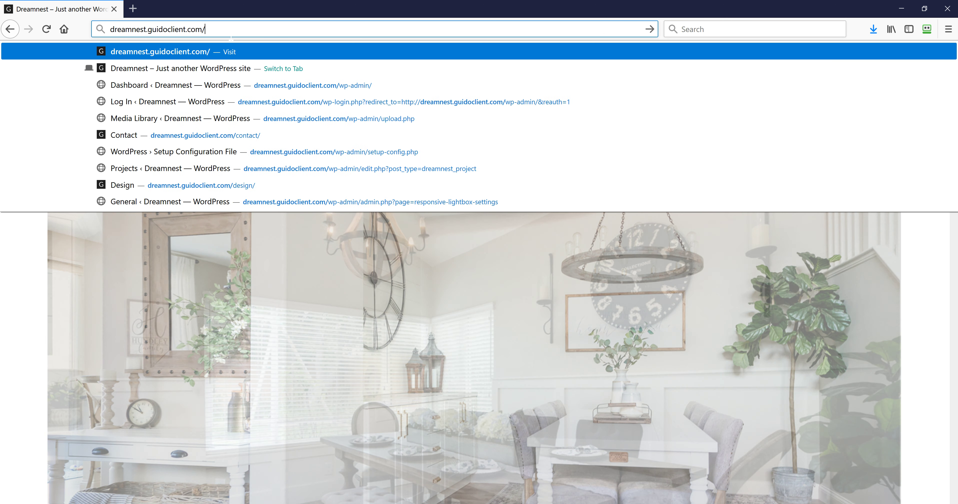
pyautogui.write('wp-a')
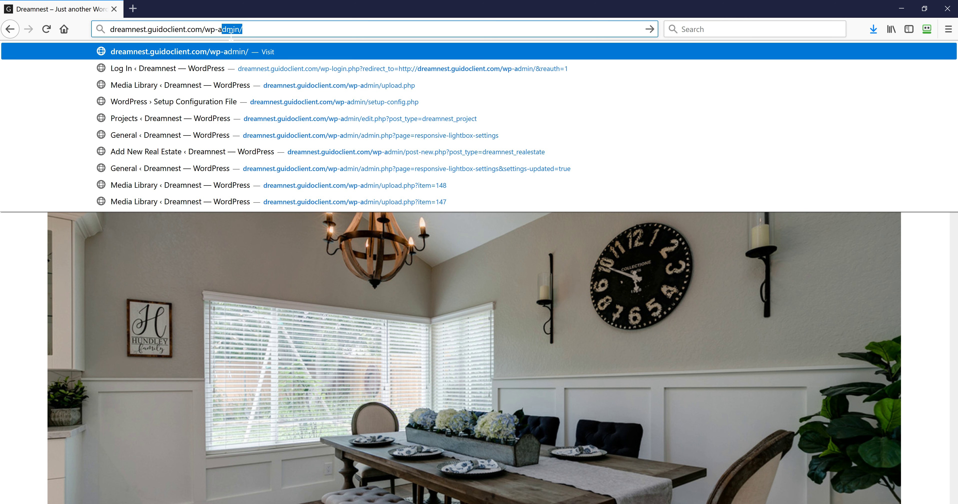
pyautogui.write('dmin')
pyautogui.press('Return')
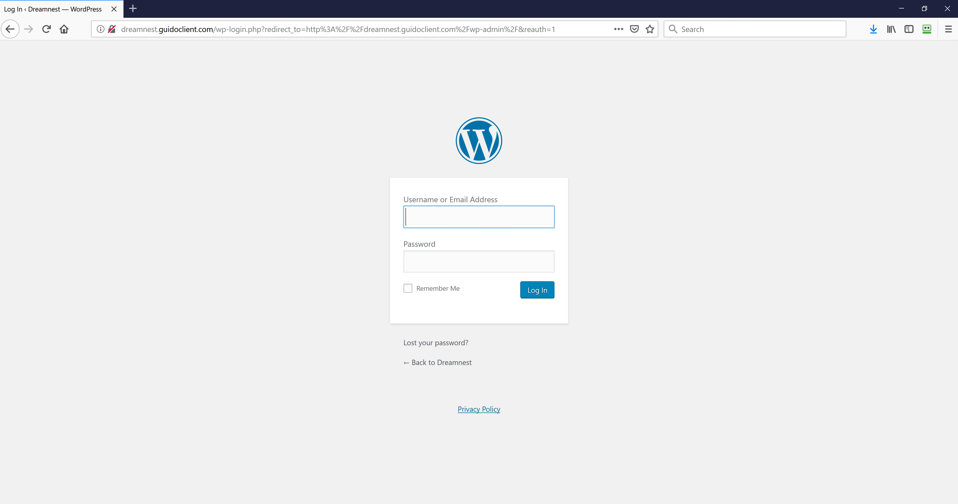
pyautogui.write('guido')
pyautogui.press('Tab')
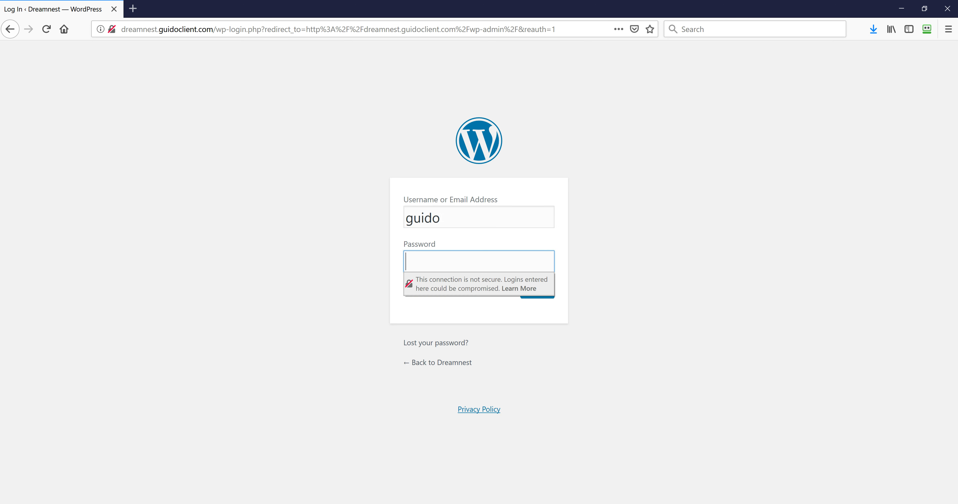
pyautogui.write('•••••••')
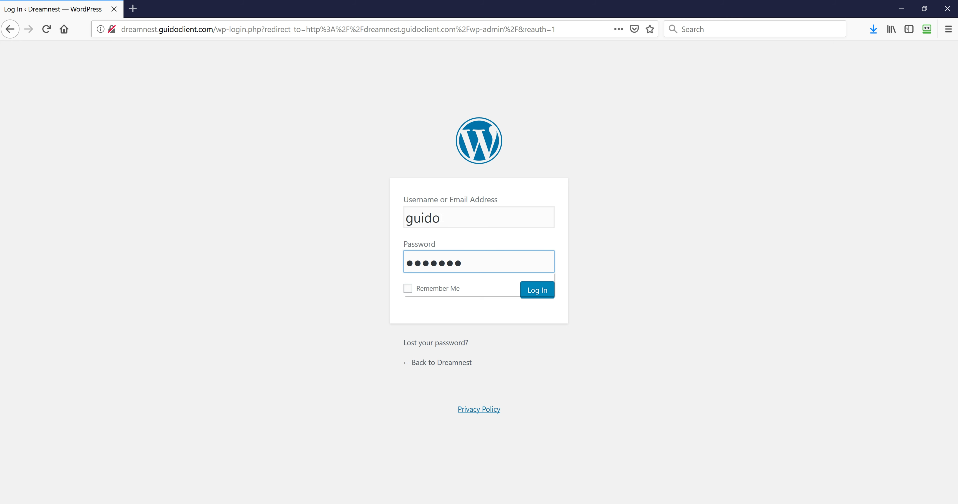
pyautogui.press('Return')
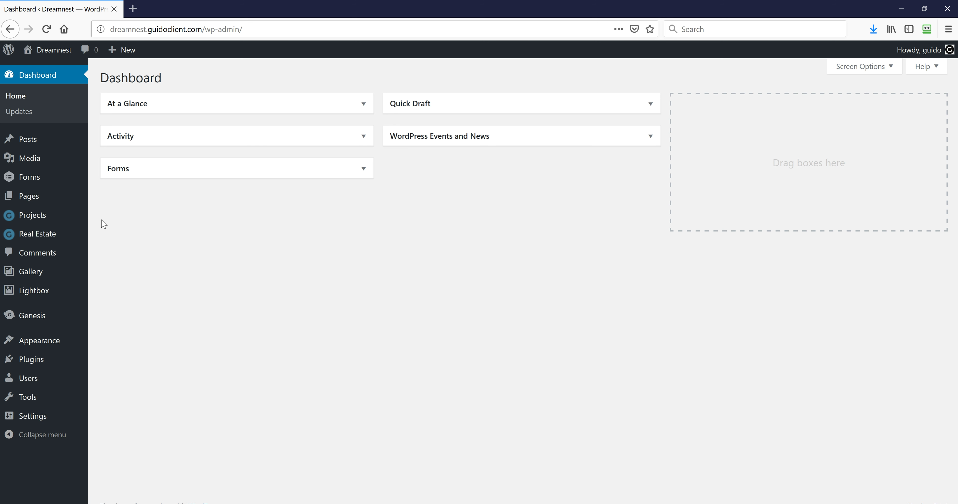
# Open the live Dreamnest site in a new tab and move that tab to first position
pyautogui.moveTo(64, 241)
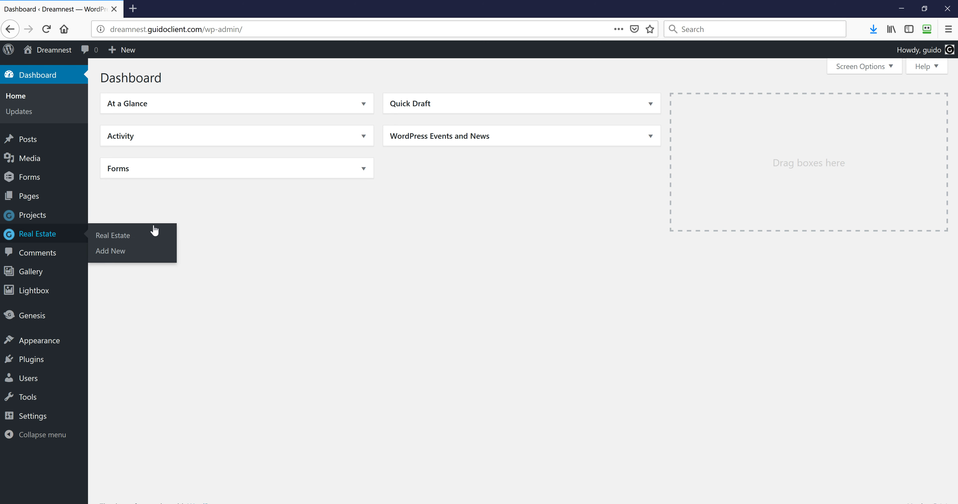
pyautogui.moveTo(61, 144)
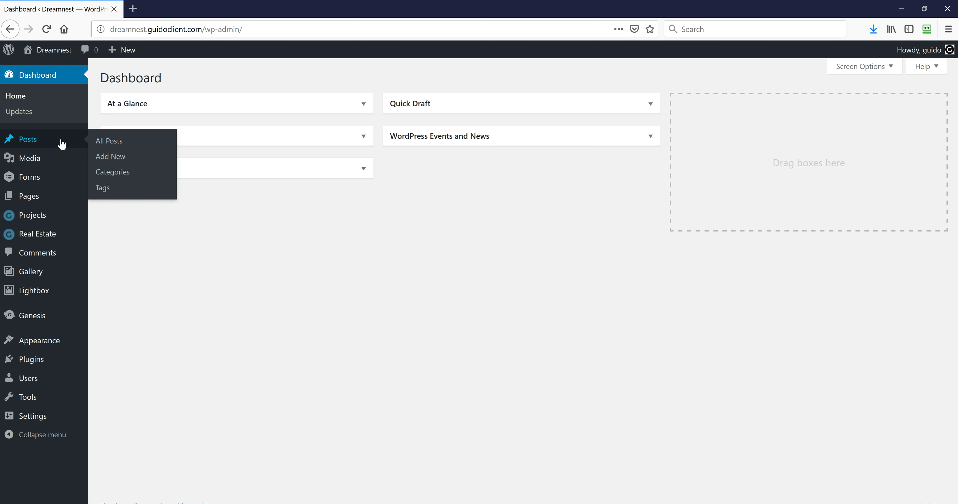
pyautogui.moveTo(50, 52)
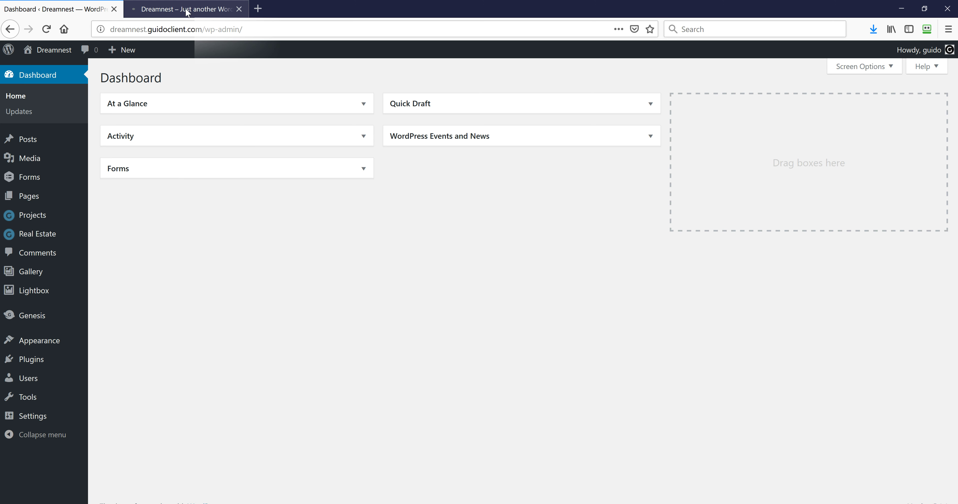
pyautogui.click(184, 9)
pyautogui.moveTo(134, 12); pyautogui.dragTo(75, 10)
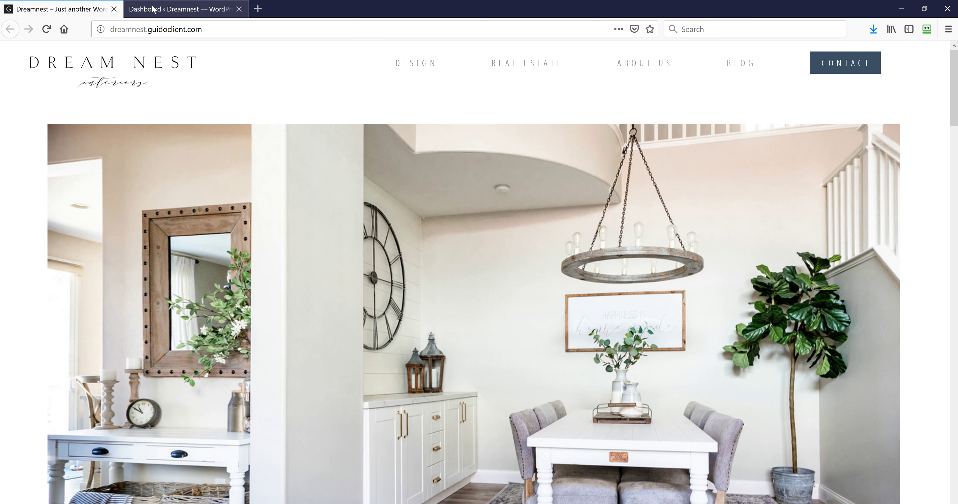
# Back in the admin, go to Appearance > Widgets
pyautogui.click(151, 10)
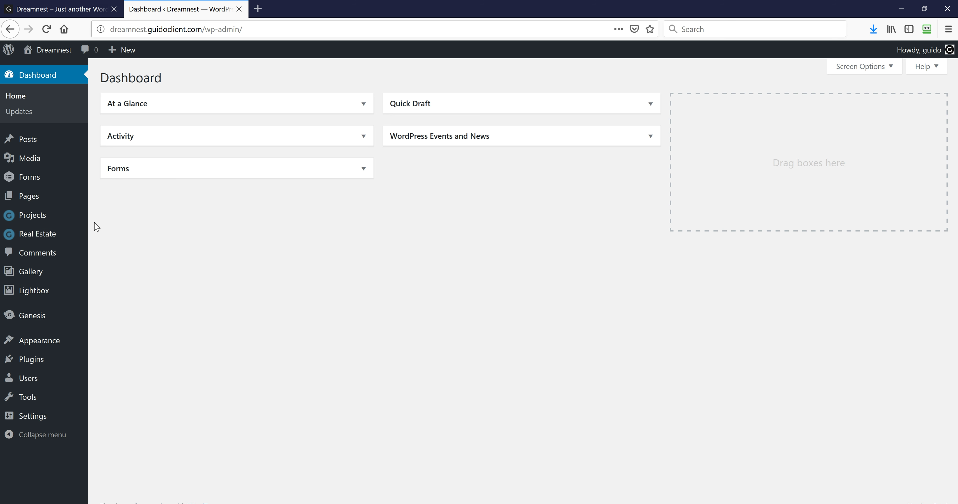
pyautogui.moveTo(51, 342)
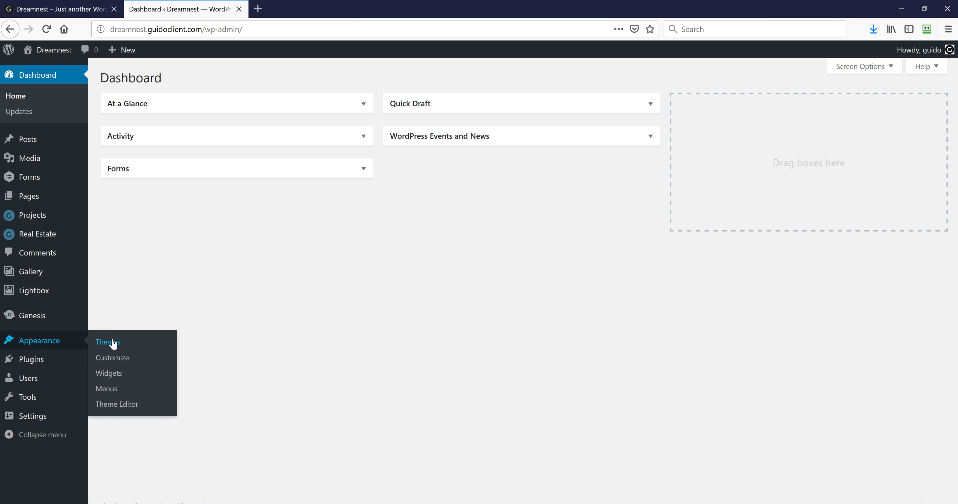
pyautogui.click(112, 377)
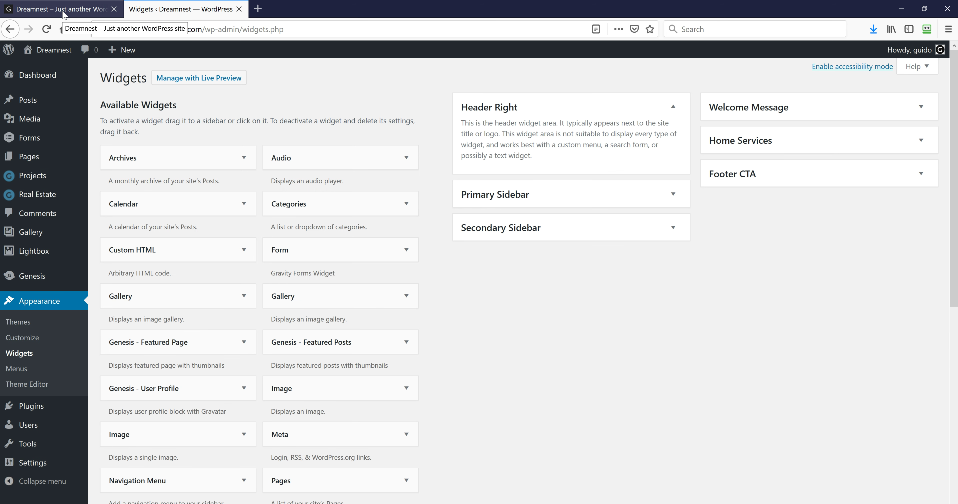
pyautogui.click(81, 15)
pyautogui.scroll(-10, 235, 246)
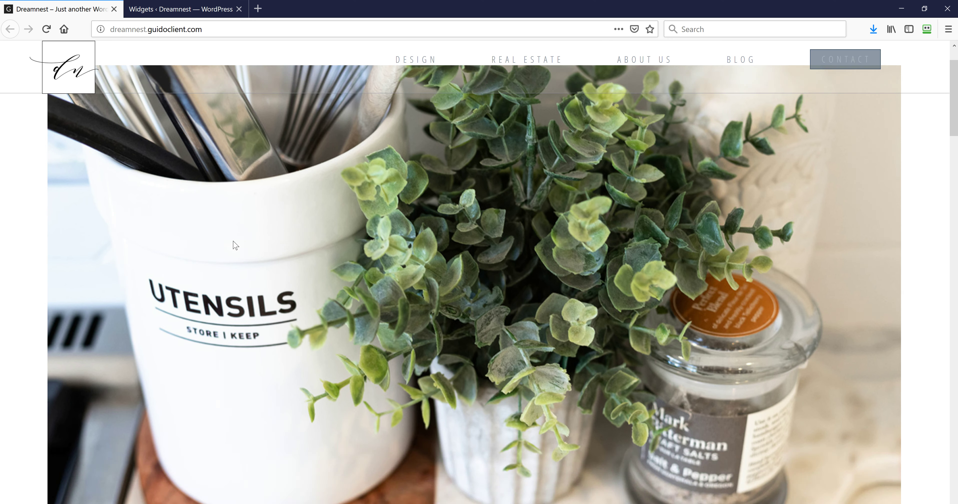
pyautogui.scroll(-8, 235, 245)
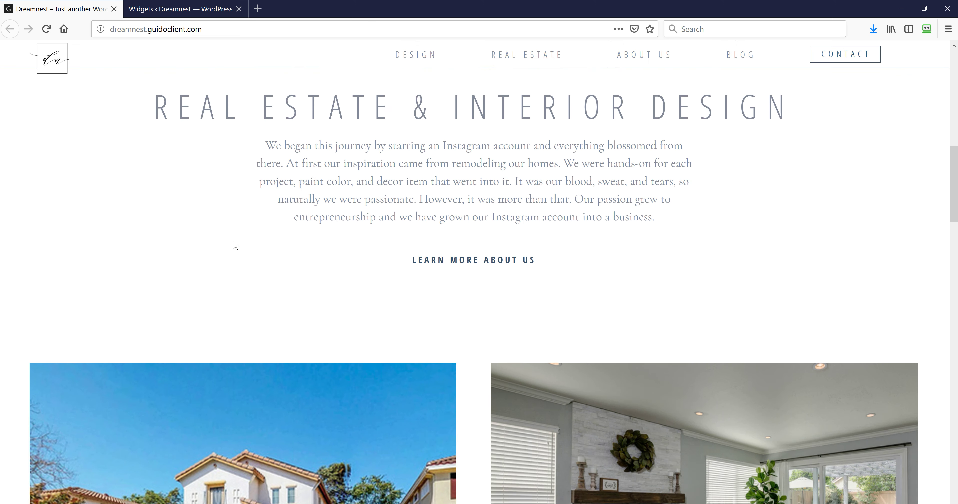
pyautogui.scroll(-10, 235, 243)
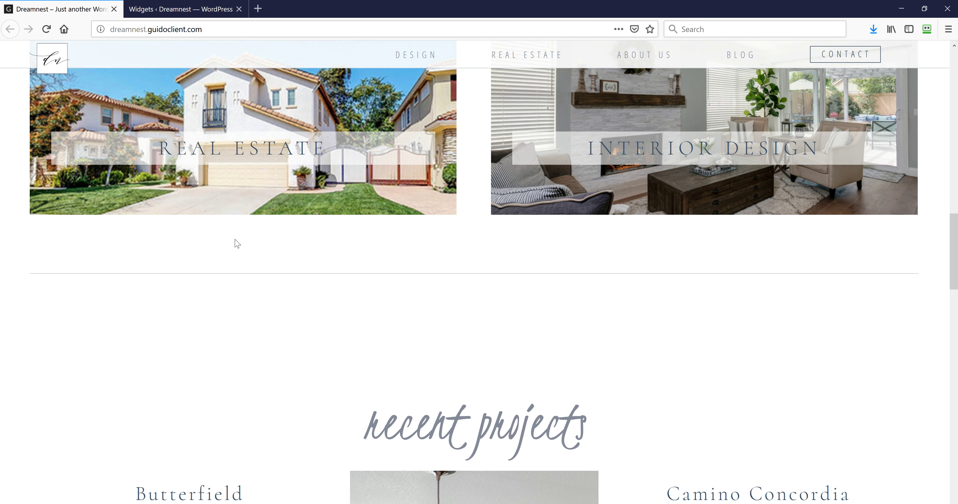
pyautogui.scroll(-10, 238, 243)
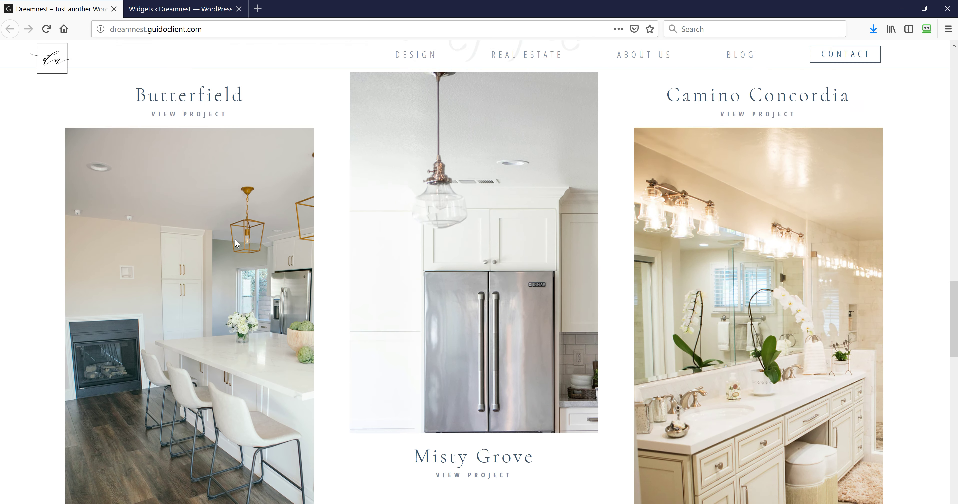
pyautogui.scroll(-5, 239, 245)
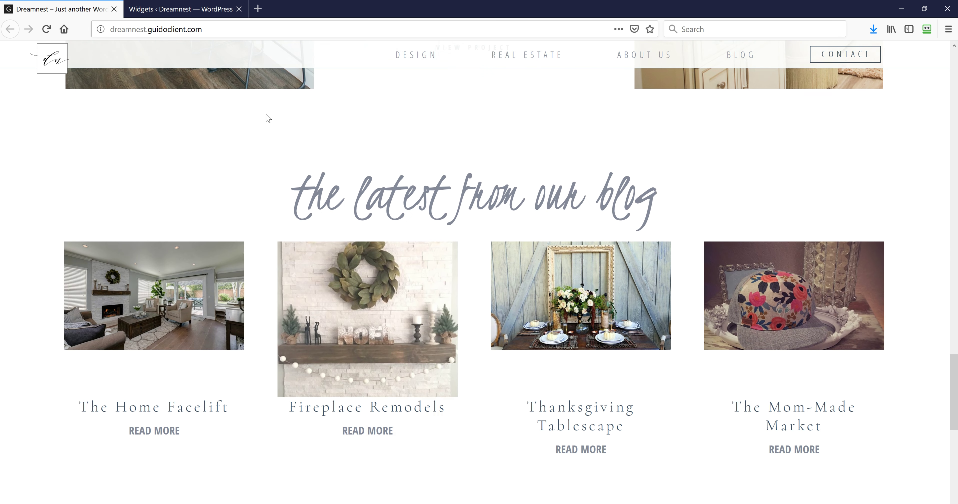
pyautogui.click(204, 13)
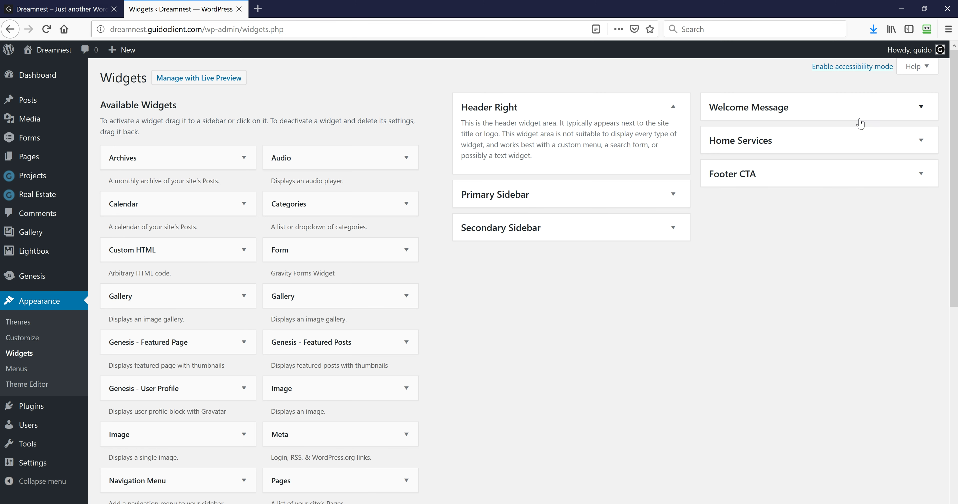
# Inspect the Welcome Message area's Real Estate & Interior Design widget settings
pyautogui.click(921, 108)
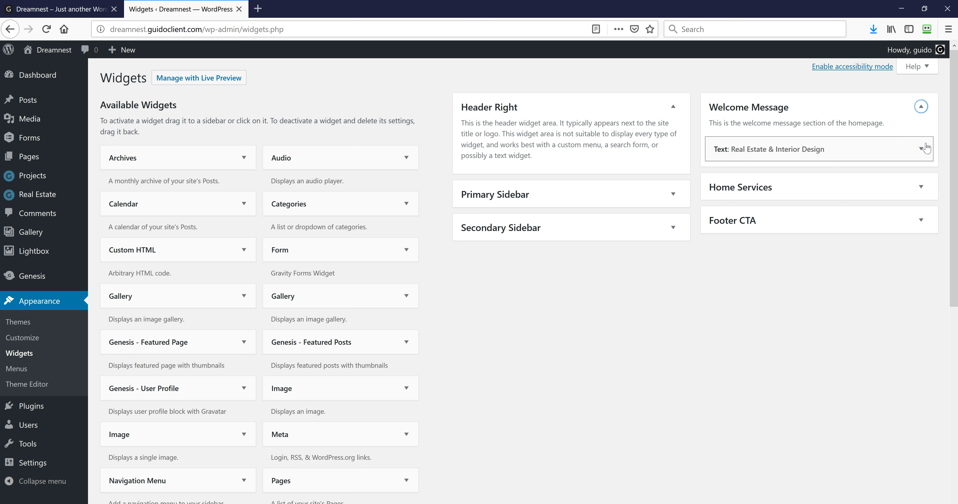
pyautogui.click(921, 149)
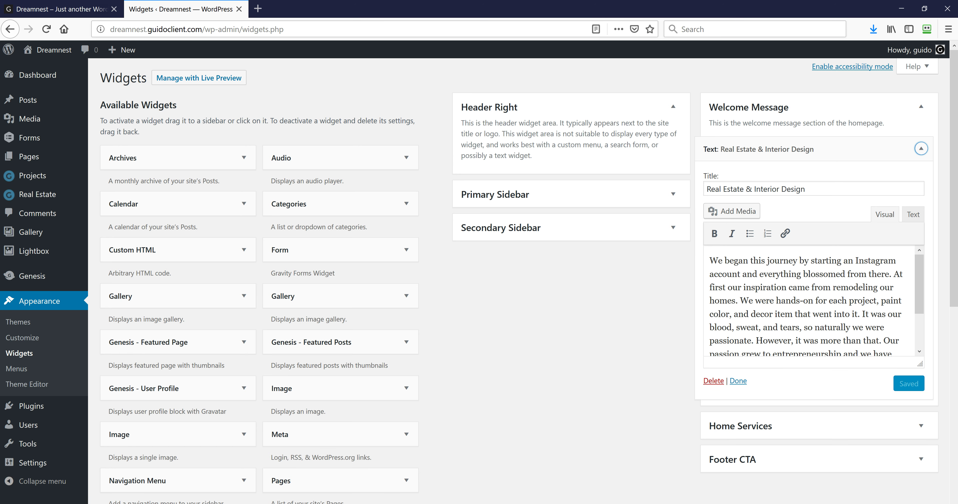
pyautogui.moveTo(805, 189); pyautogui.dragTo(707, 188)
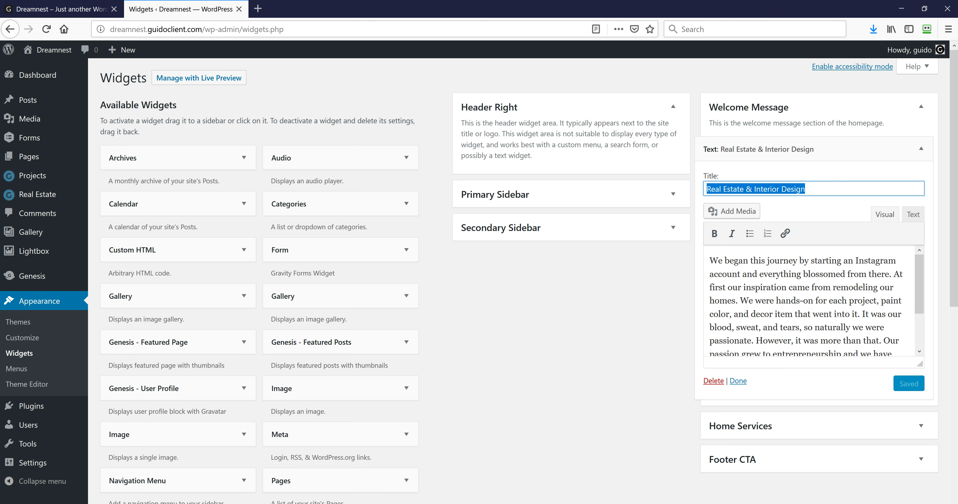
pyautogui.scroll(-2, 811, 301)
pyautogui.scroll(2, 837, 314)
# Expand Home Services and look over both of its text widgets
pyautogui.click(916, 426)
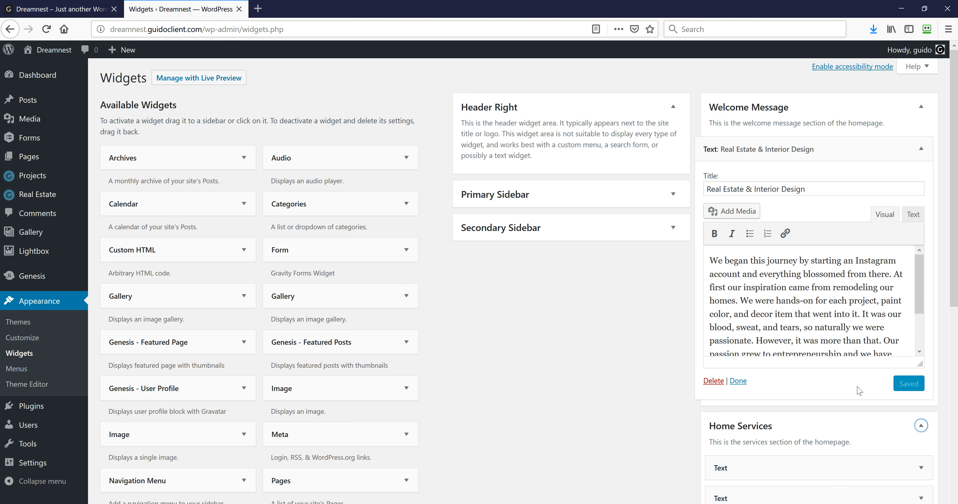
pyautogui.scroll(-8, 859, 390)
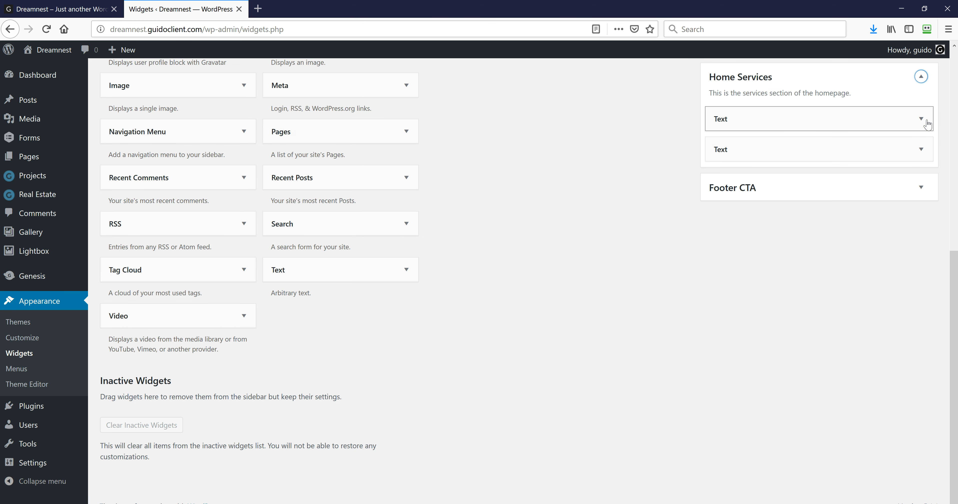
pyautogui.click(926, 124)
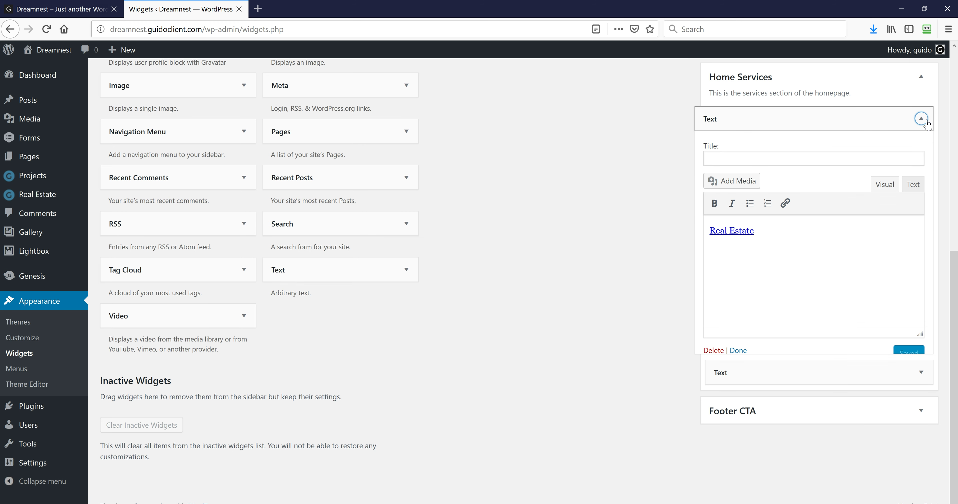
pyautogui.click(926, 123)
pyautogui.click(927, 153)
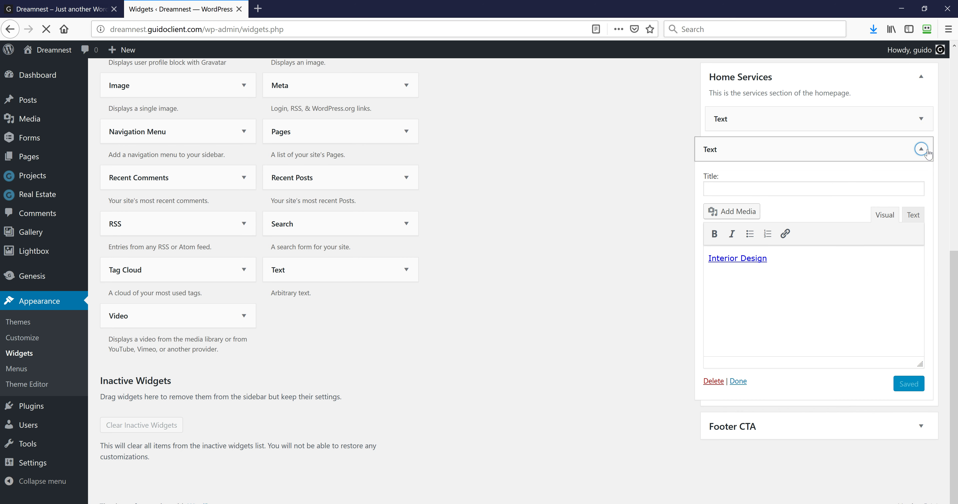
pyautogui.click(922, 150)
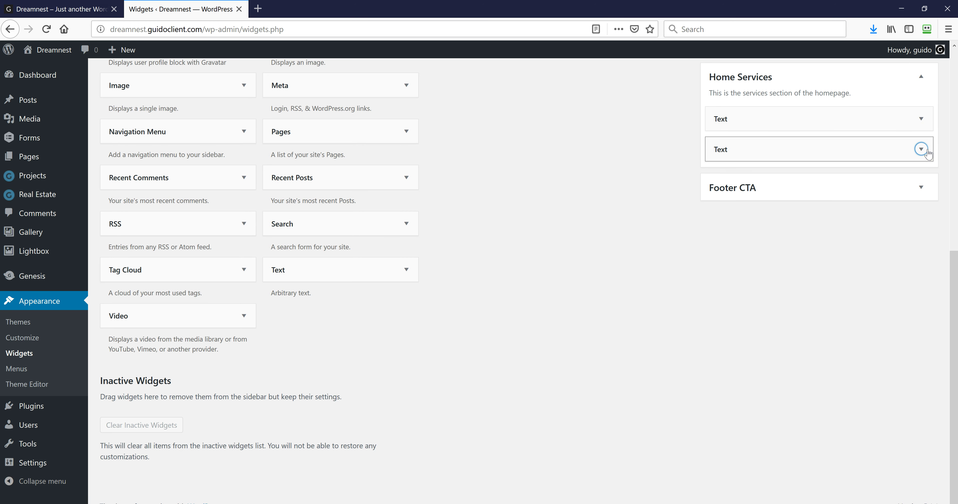
# Review the Keep In Touch form widget in the Footer CTA area
pyautogui.click(921, 187)
pyautogui.click(921, 230)
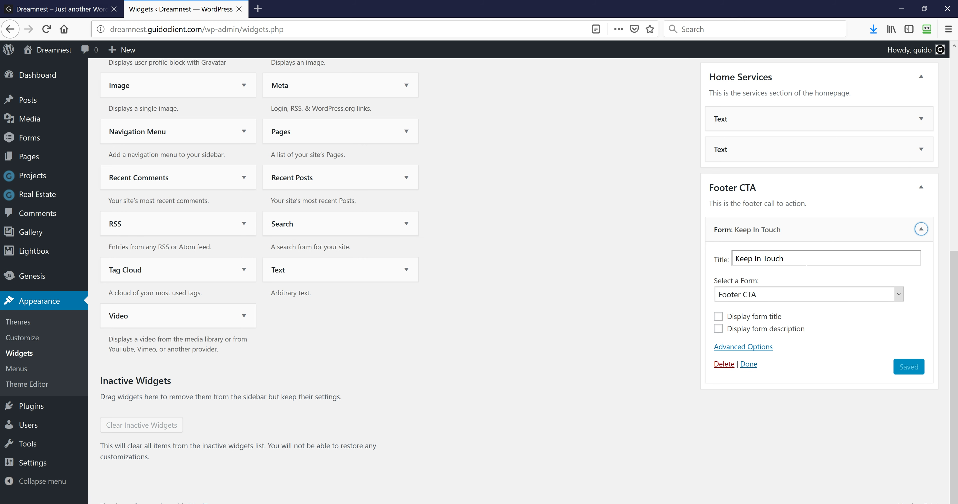
pyautogui.moveTo(806, 261); pyautogui.dragTo(738, 261)
pyautogui.click(931, 201)
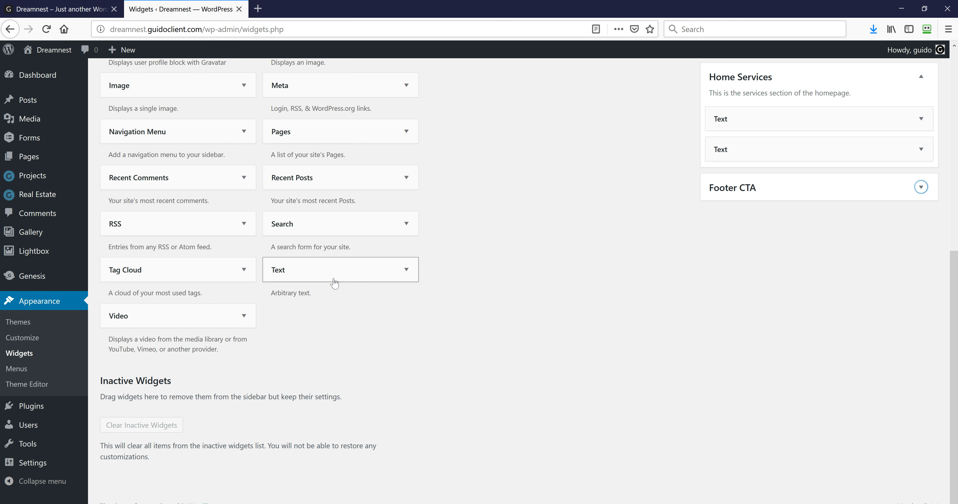
# Switch to the live Dreamnest site showing its latest-from-our-blog section
pyautogui.scroll(5, 209, 74)
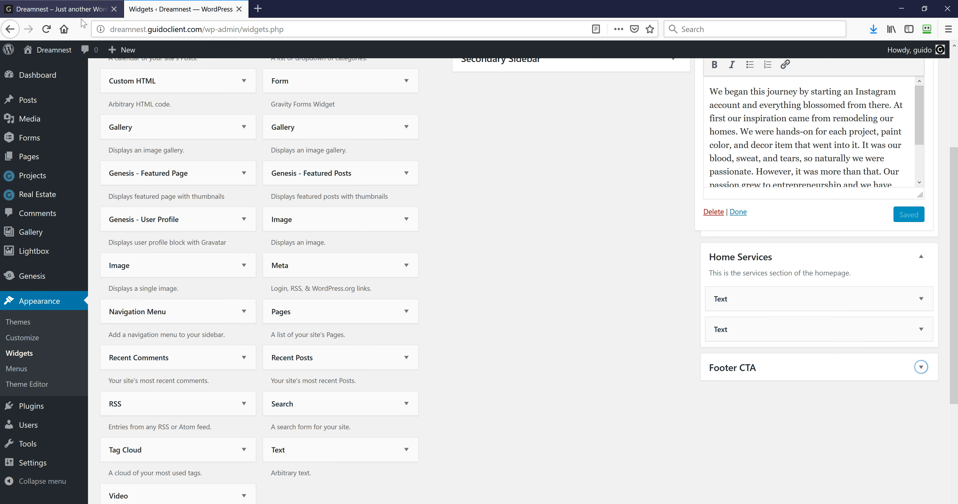
pyautogui.scroll(1, 125, 194)
pyautogui.click(67, 9)
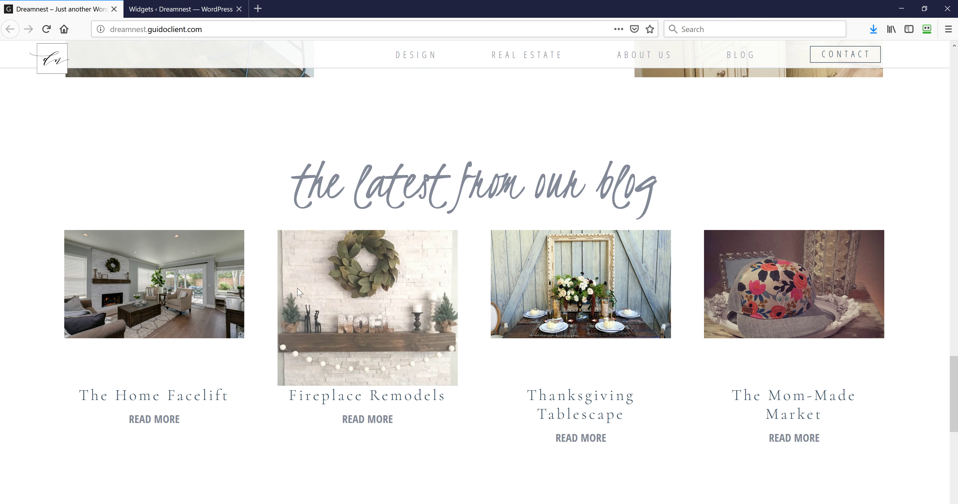
# From the admin Posts list, open The Home Facelift post in the editor
pyautogui.scroll(-3, 295, 296)
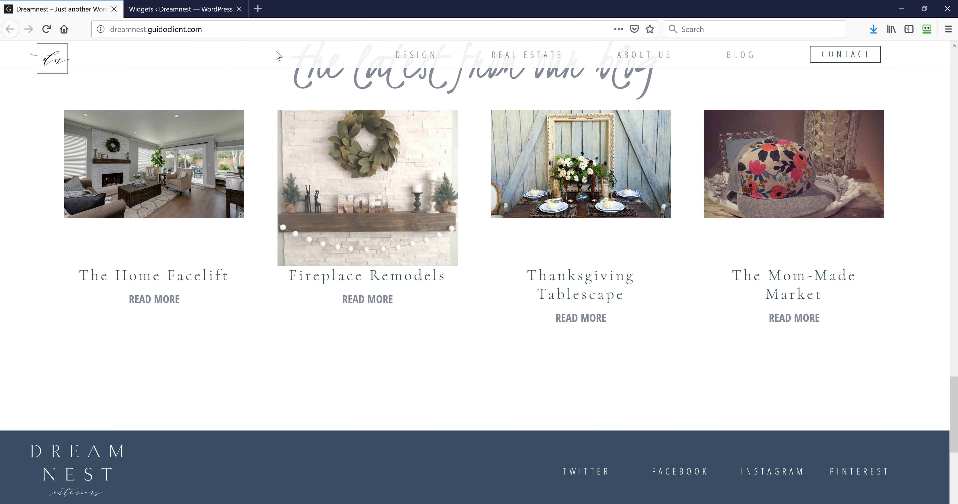
pyautogui.click(197, 11)
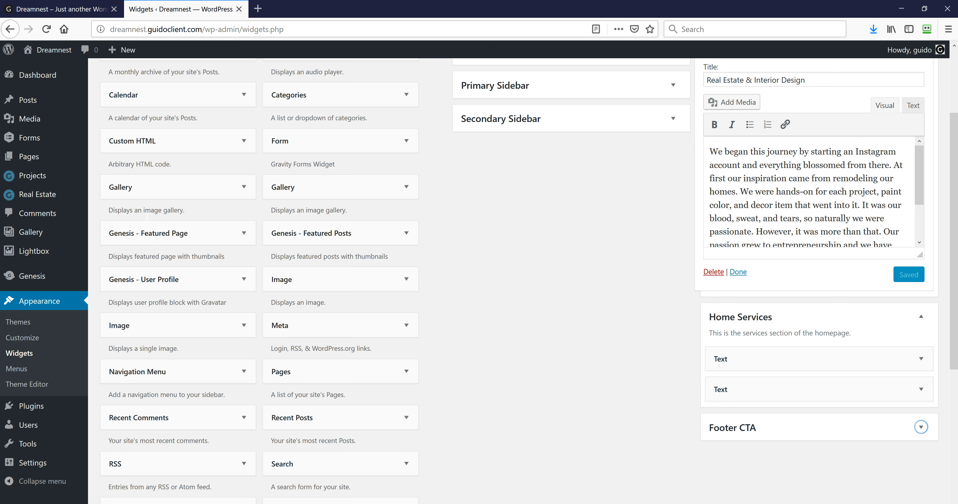
pyautogui.click(44, 101)
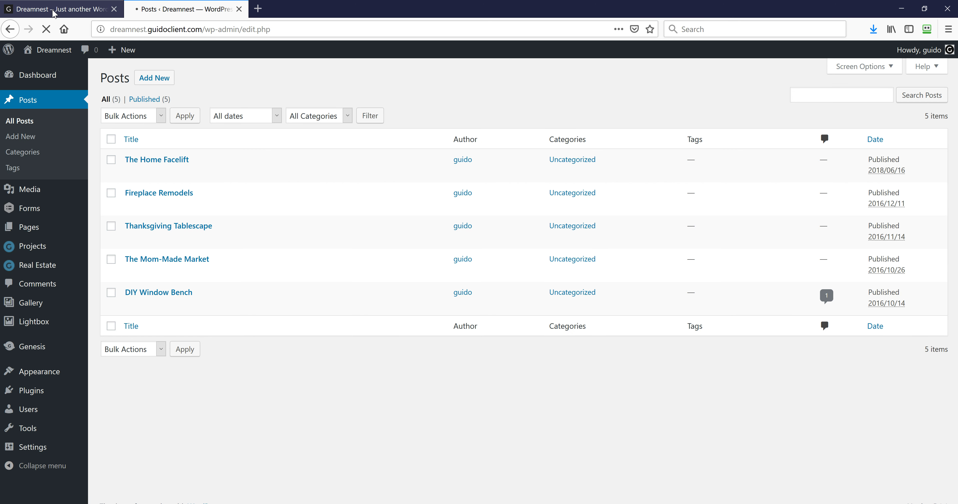
pyautogui.moveTo(155, 177)
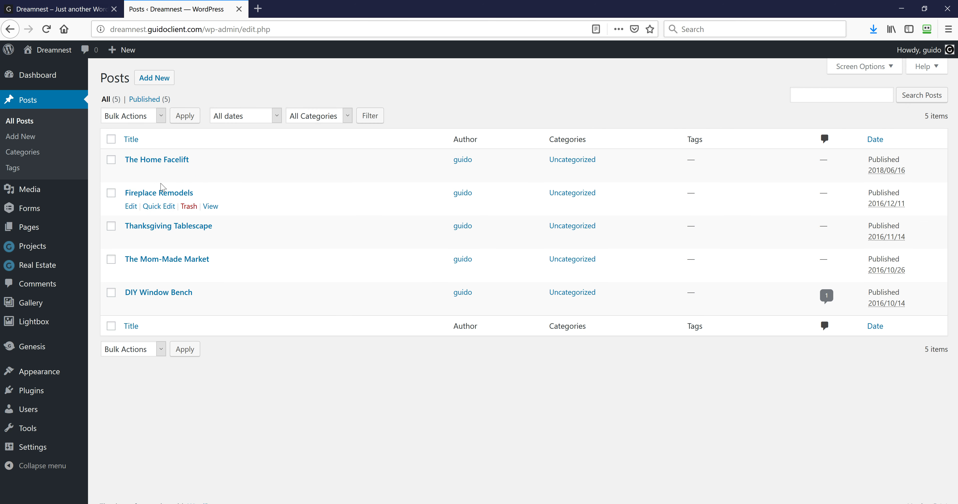
pyautogui.click(132, 173)
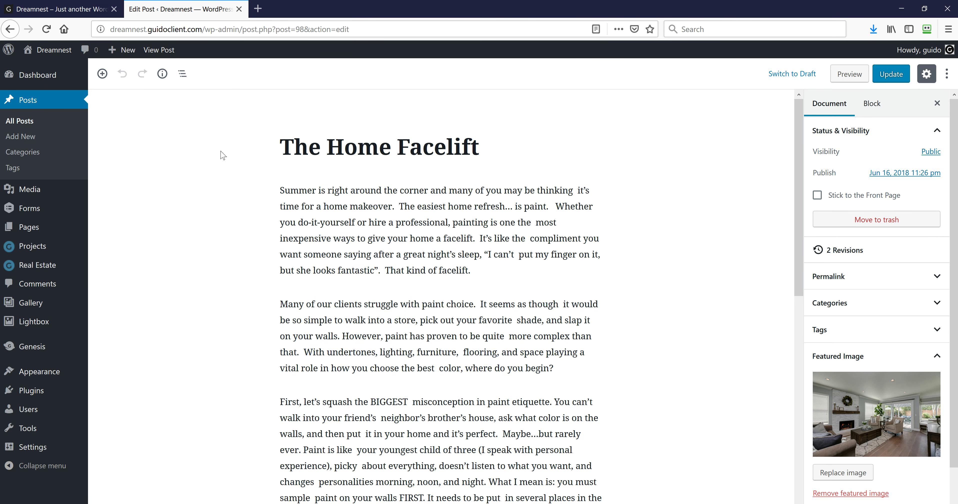
pyautogui.moveTo(50, 250)
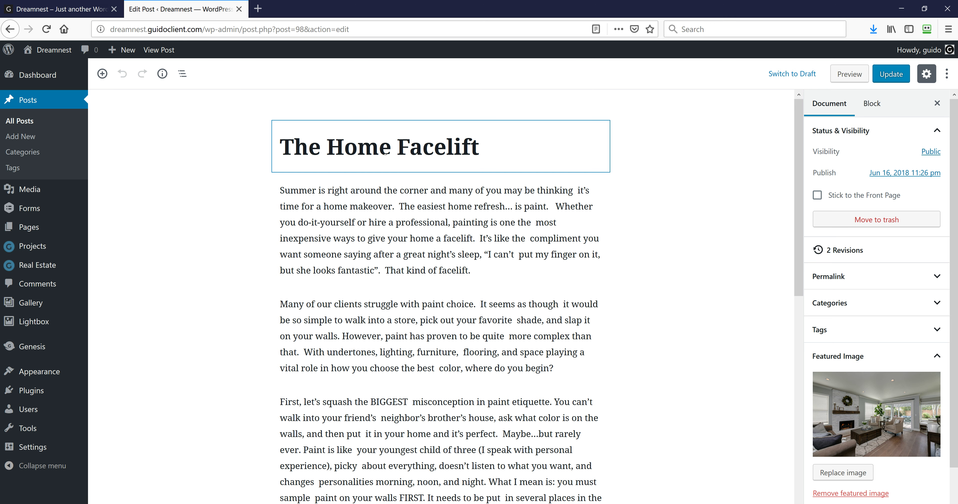
pyautogui.scroll(-5, 456, 181)
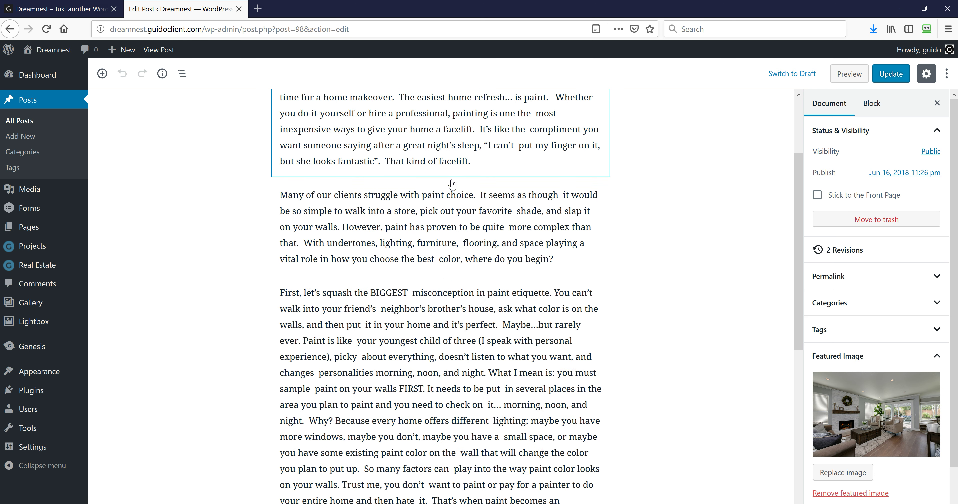
pyautogui.scroll(-8, 457, 181)
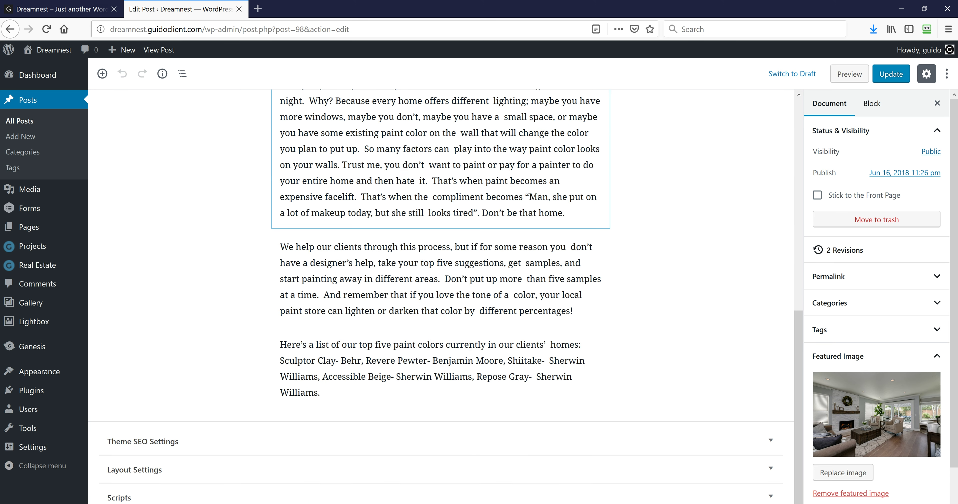
pyautogui.scroll(9, 451, 207)
pyautogui.scroll(4, 452, 208)
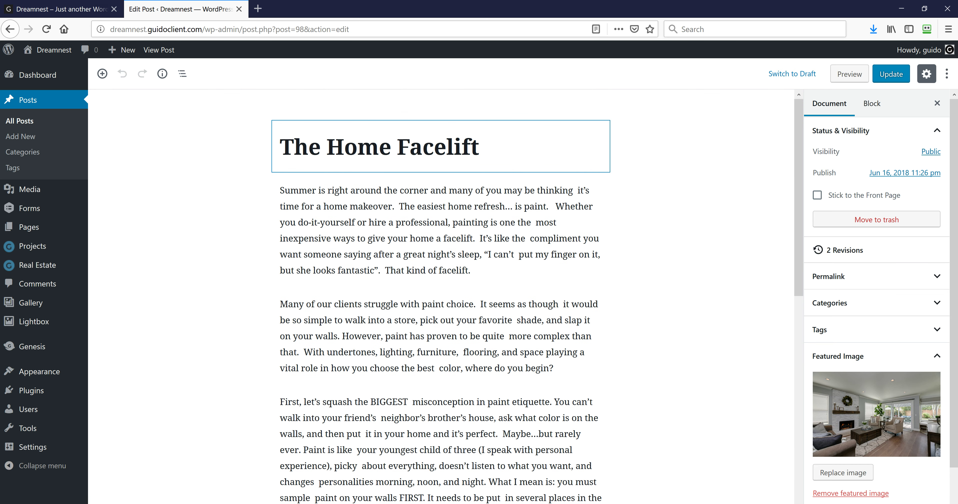
pyautogui.click(312, 148)
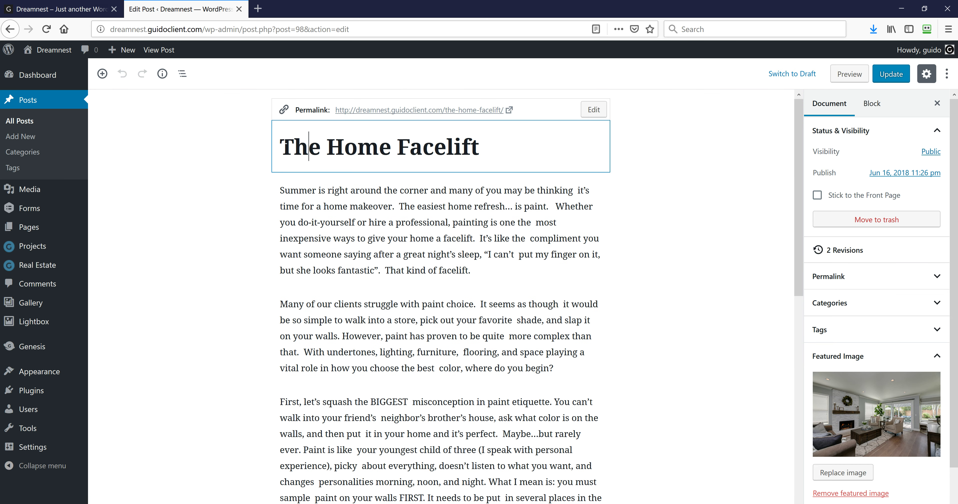
pyautogui.press('End')
pyautogui.moveTo(482, 149); pyautogui.dragTo(245, 158)
pyautogui.press('Down')
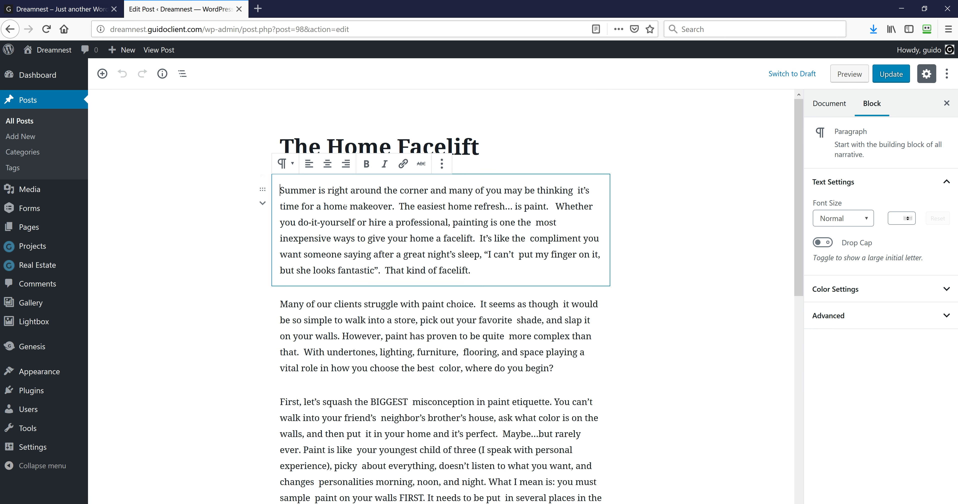
pyautogui.click(110, 75)
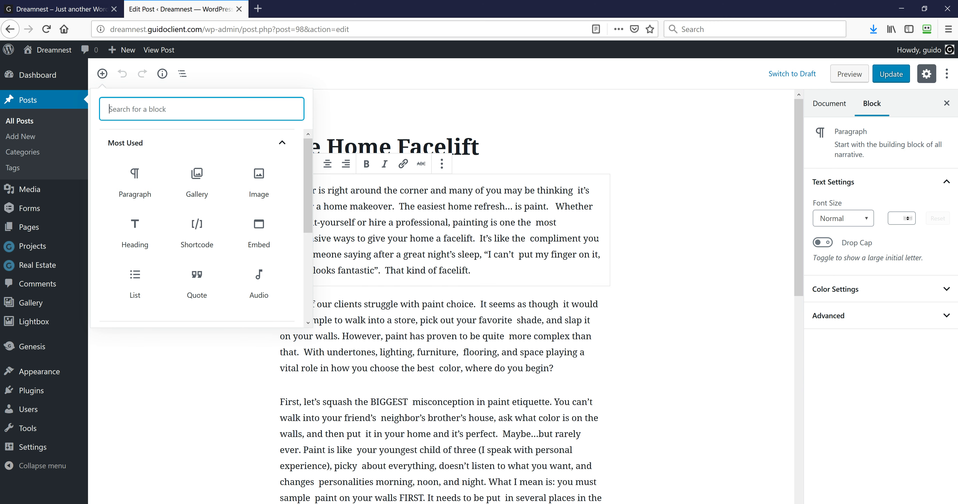
pyautogui.click(721, 234)
pyautogui.scroll(-10, 612, 325)
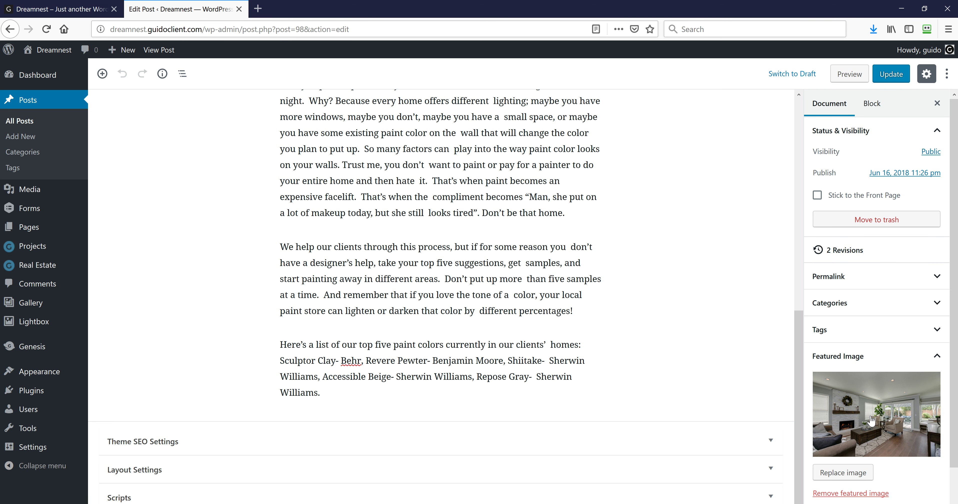
pyautogui.click(874, 420)
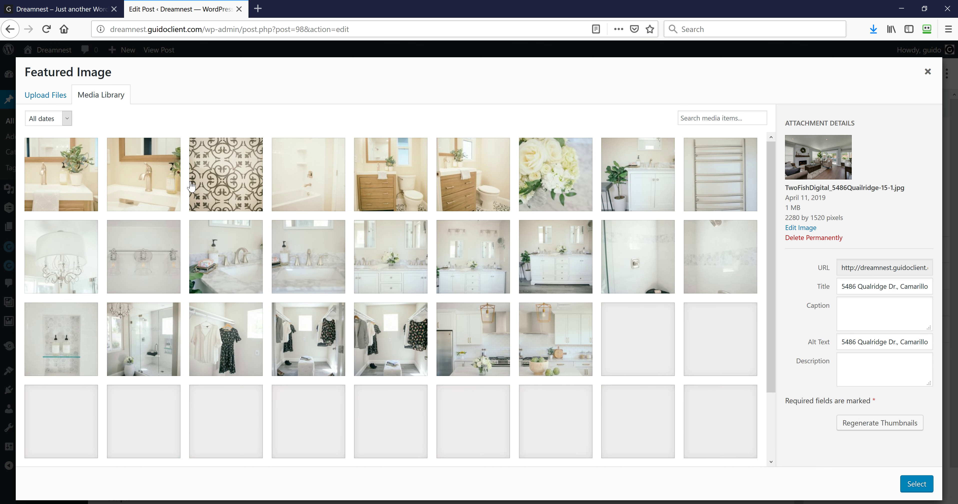
pyautogui.scroll(-8, 265, 295)
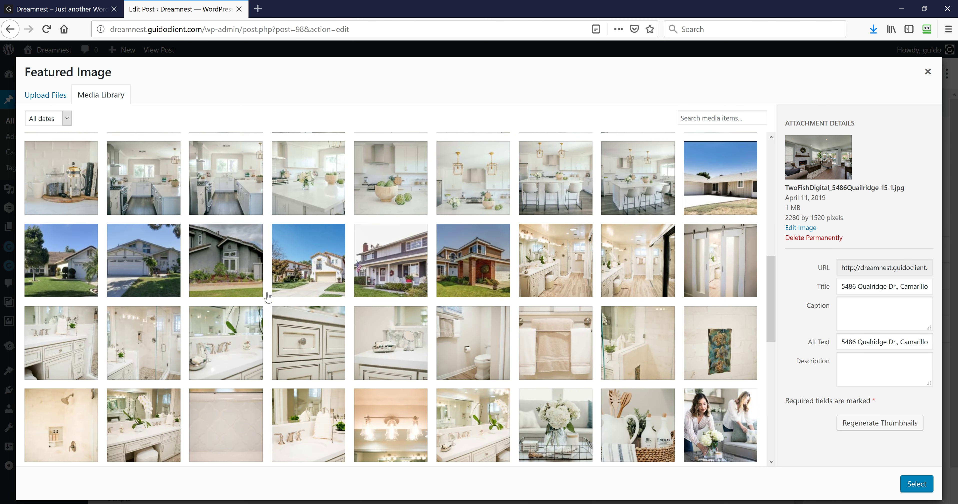
pyautogui.scroll(-15, 267, 296)
pyautogui.scroll(10, 269, 299)
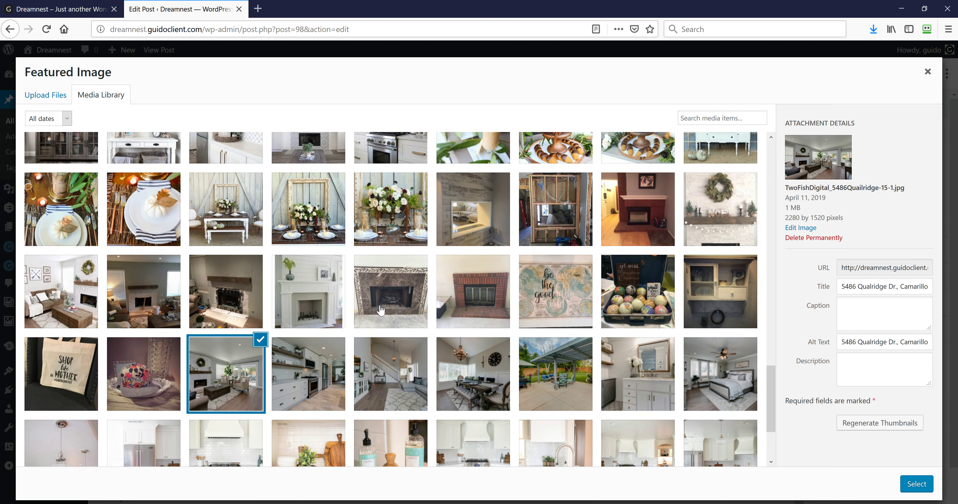
pyautogui.scroll(10, 210, 291)
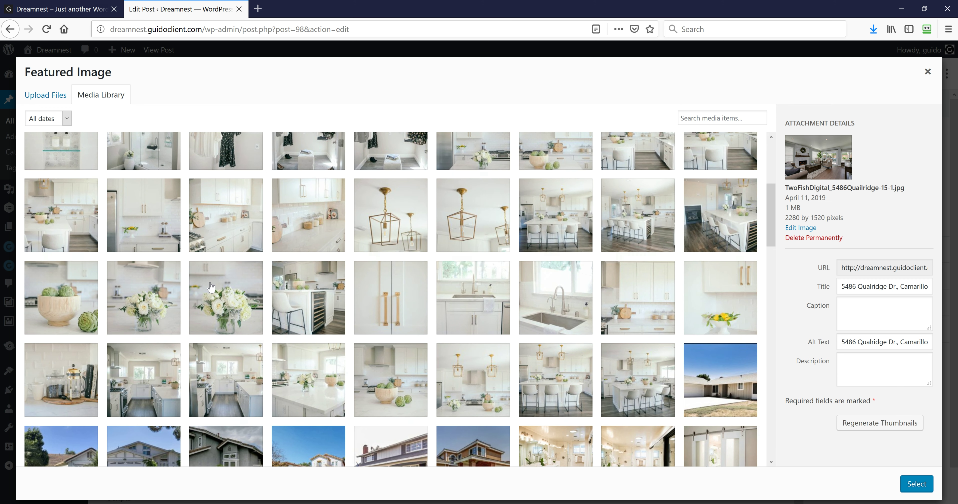
pyautogui.click(48, 98)
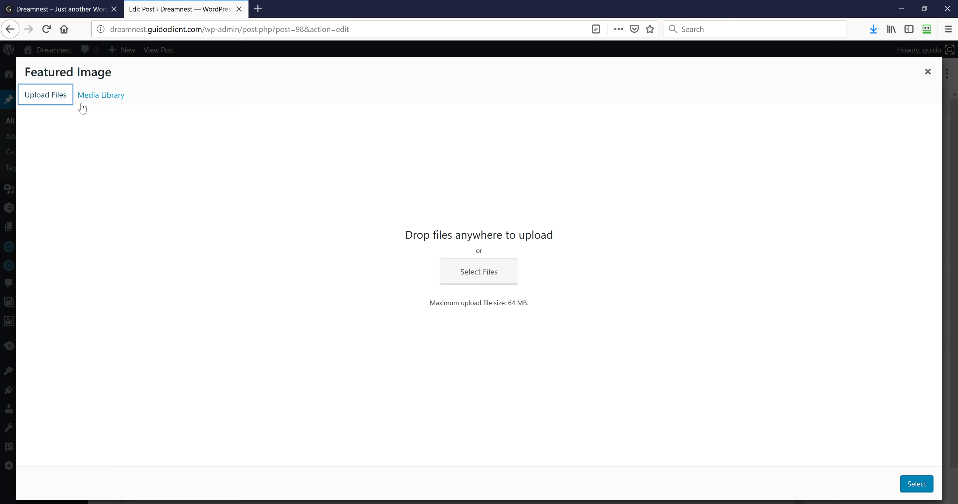
pyautogui.click(462, 274)
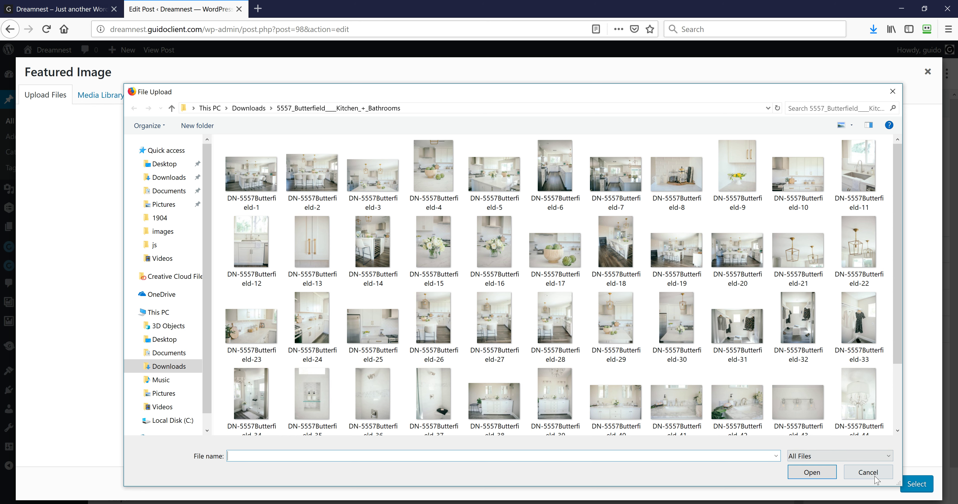
pyautogui.click(868, 473)
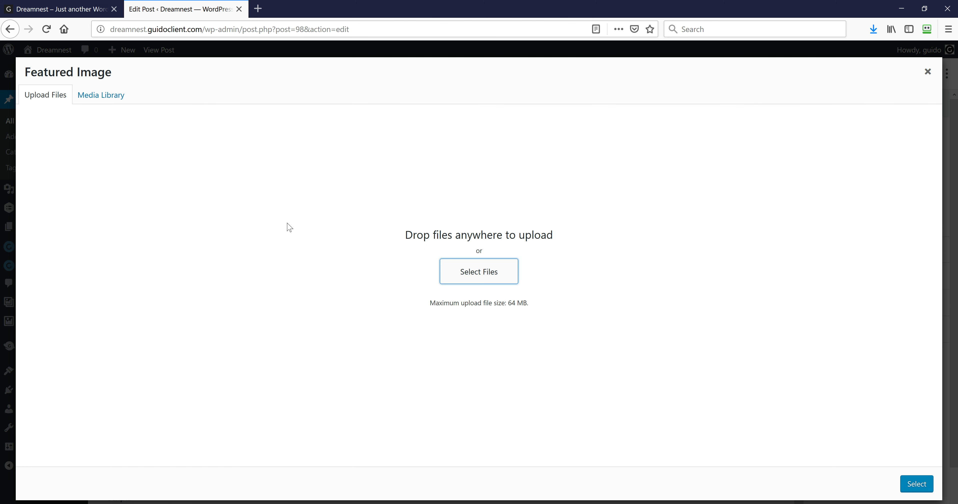
pyautogui.click(927, 72)
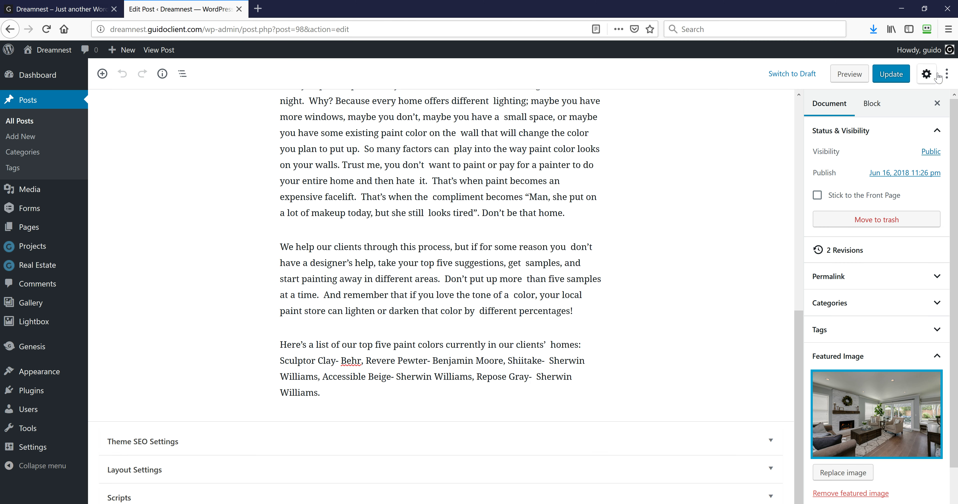
# Start a new post, browse the live Blog page, then open the admin Pages list
pyautogui.click(36, 106)
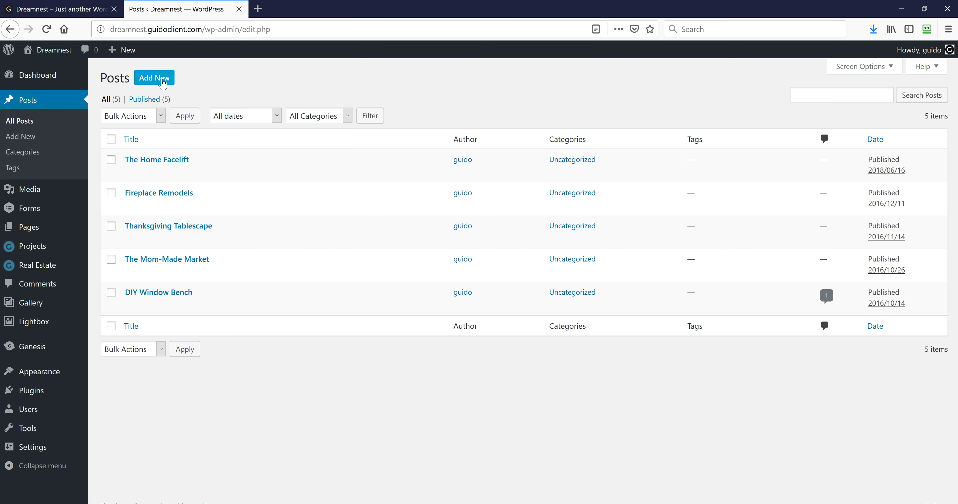
pyautogui.click(162, 84)
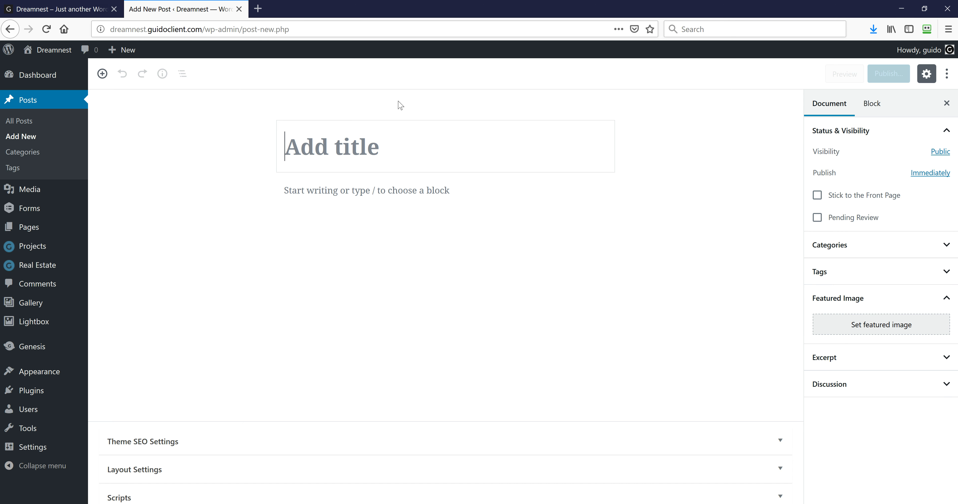
pyautogui.click(61, 9)
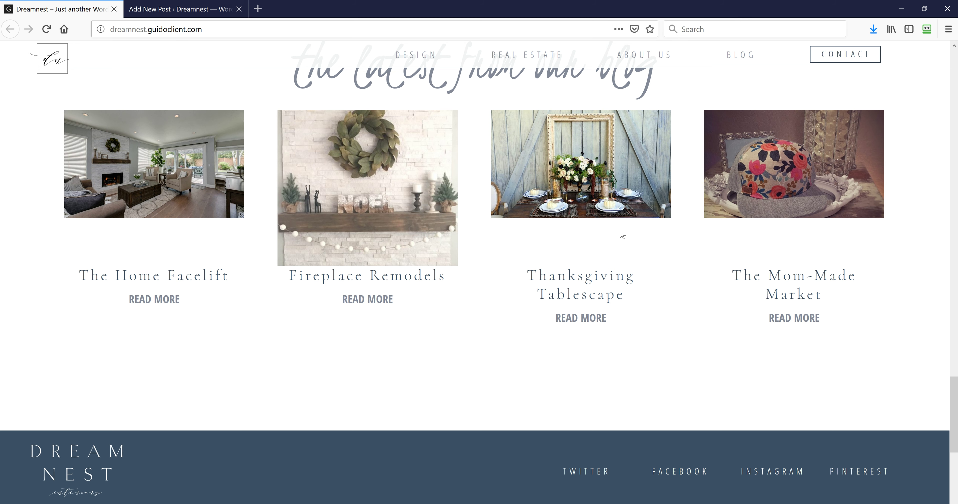
pyautogui.click(740, 55)
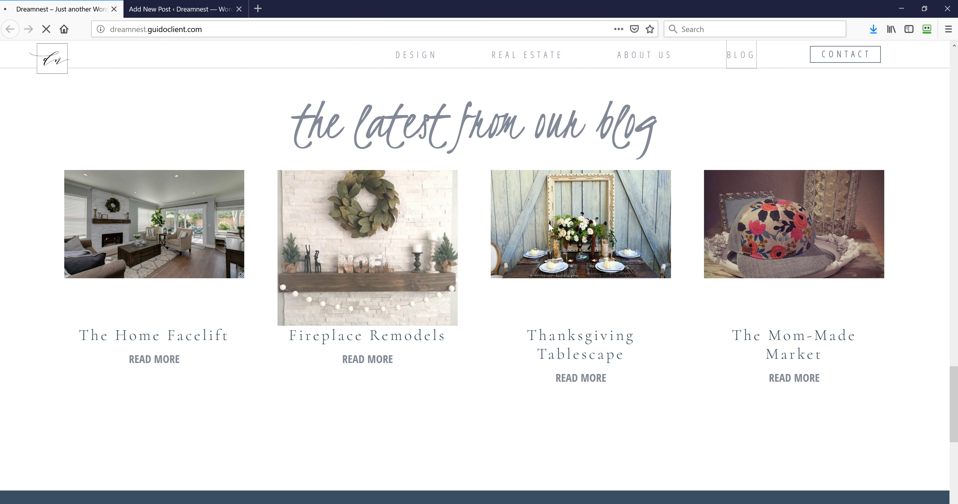
pyautogui.scroll(-15, 443, 256)
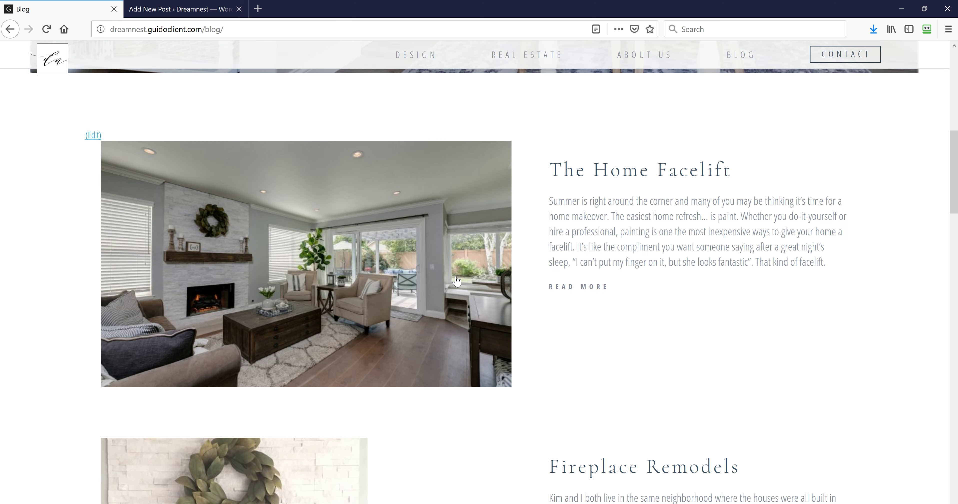
pyautogui.scroll(-20, 457, 281)
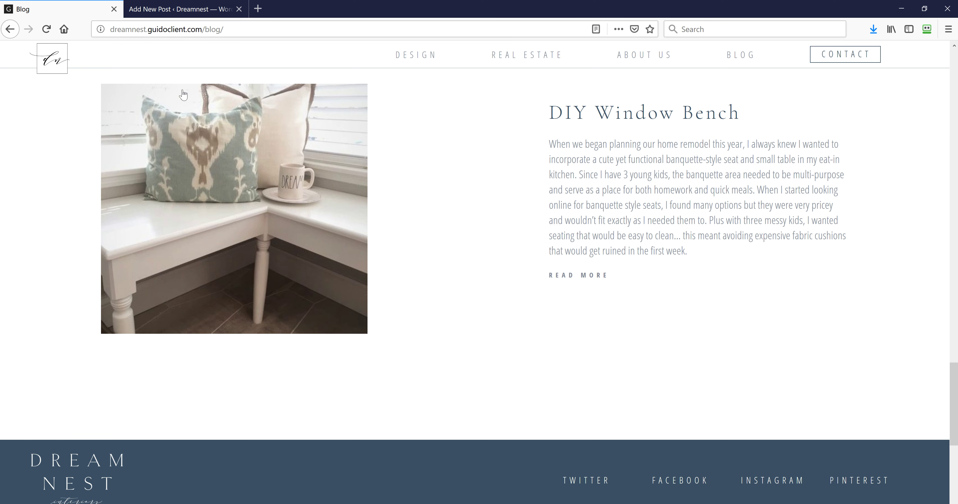
pyautogui.click(168, 14)
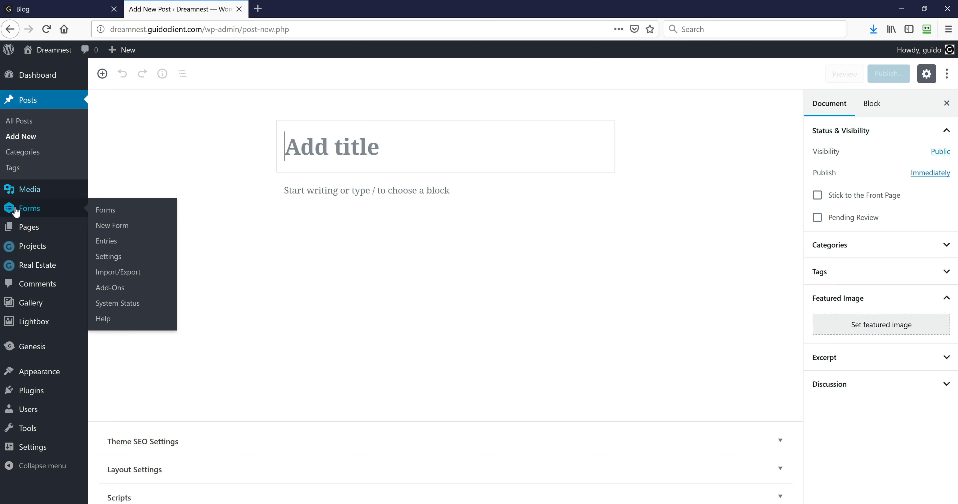
pyautogui.click(34, 231)
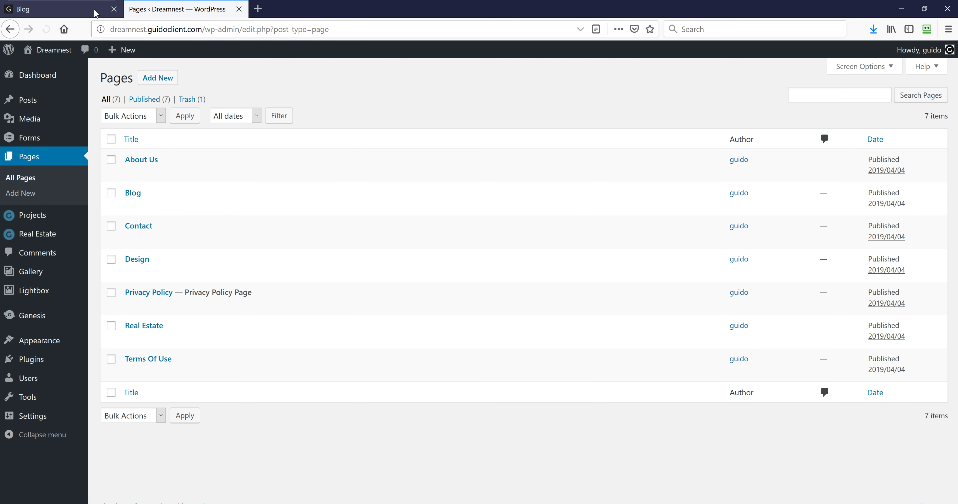
# Look over the top of the live Blog page
pyautogui.click(86, 10)
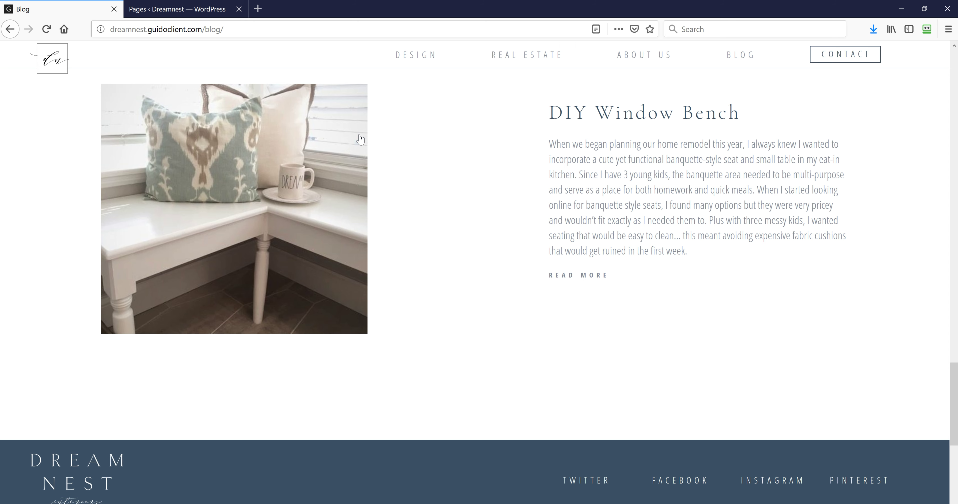
pyautogui.scroll(10, 481, 113)
pyautogui.scroll(15, 517, 107)
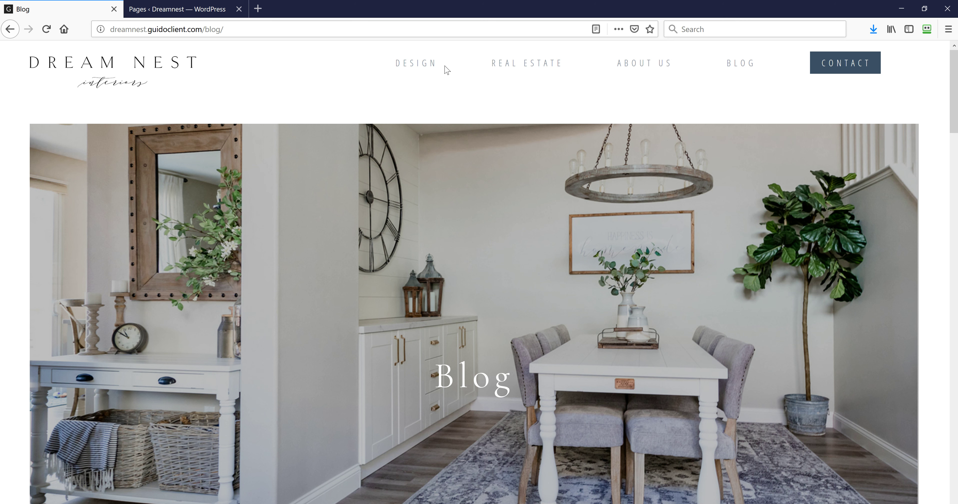
# Edit the Real Estate page keeping its Real Estate template, then return to the live Blog
pyautogui.click(171, 10)
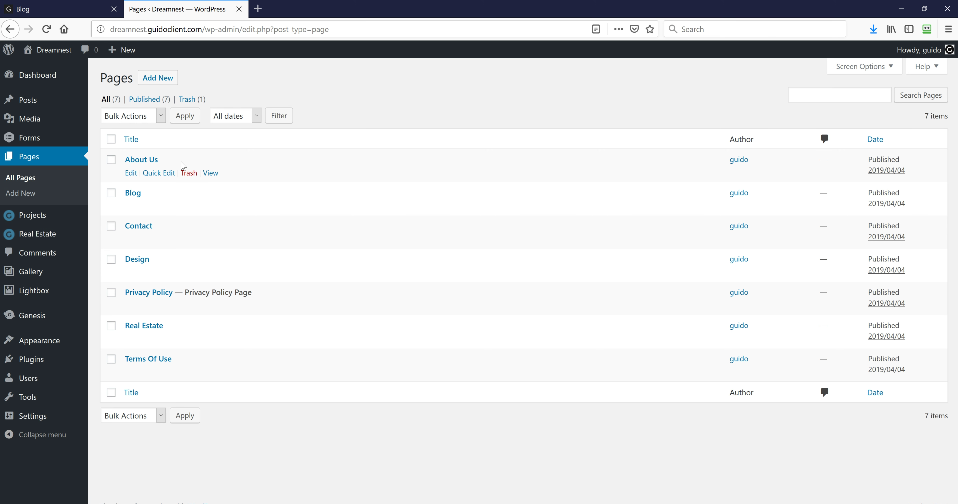
pyautogui.click(132, 340)
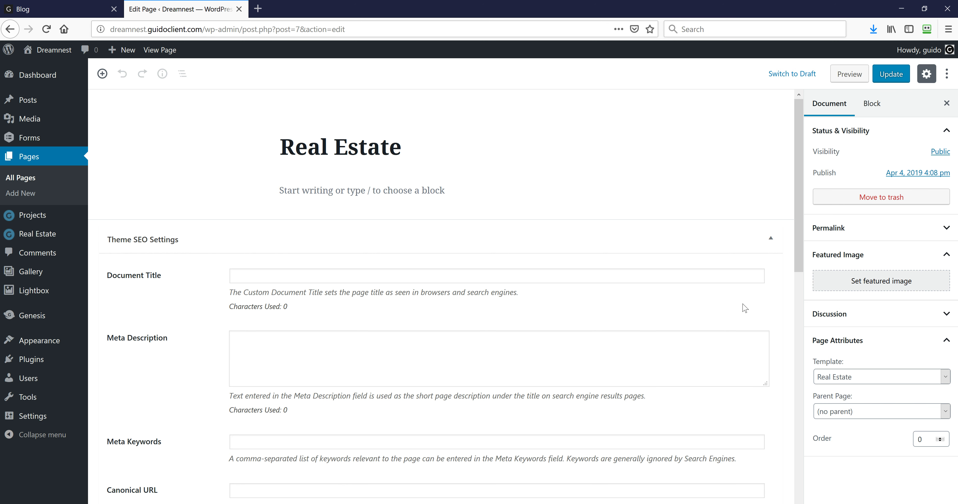
pyautogui.click(859, 379)
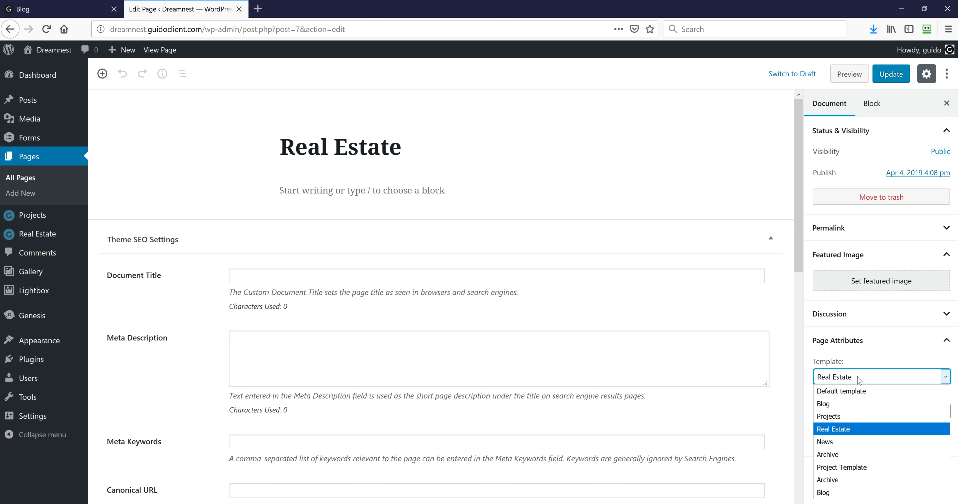
pyautogui.click(859, 379)
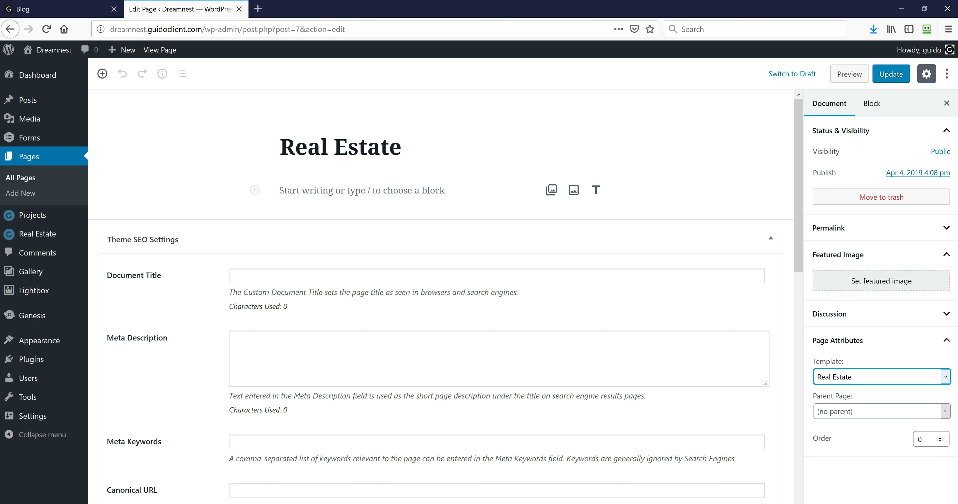
pyautogui.click(78, 11)
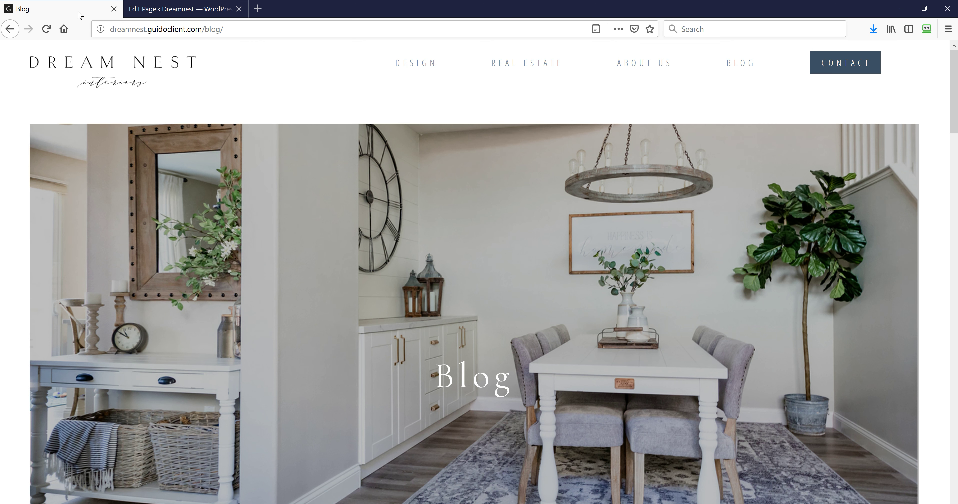
# Browse the live Real Estate listings page, then the Design page
pyautogui.scroll(-2, 319, 263)
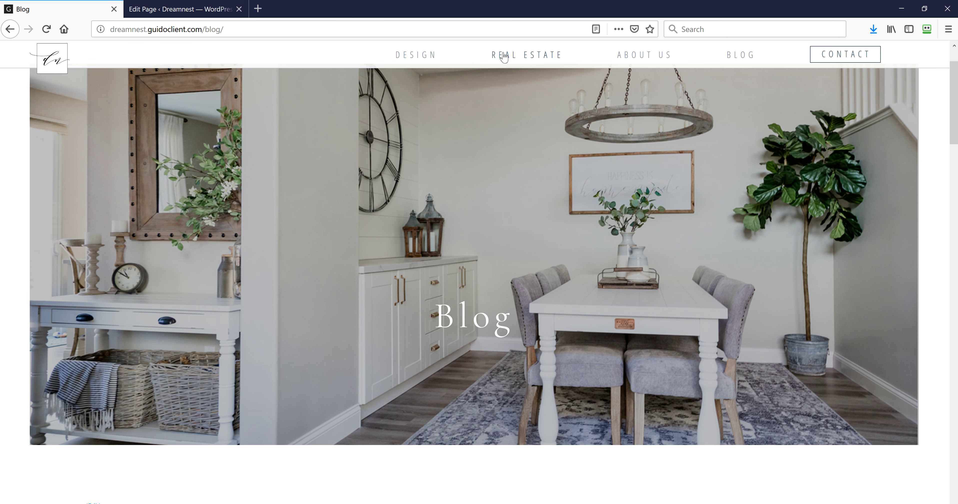
pyautogui.click(504, 57)
pyautogui.scroll(-5, 325, 286)
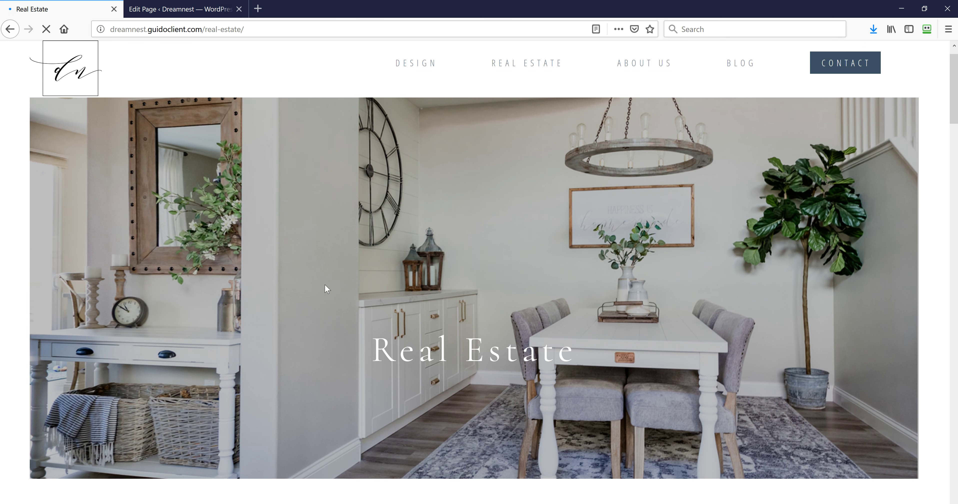
pyautogui.scroll(-10, 328, 287)
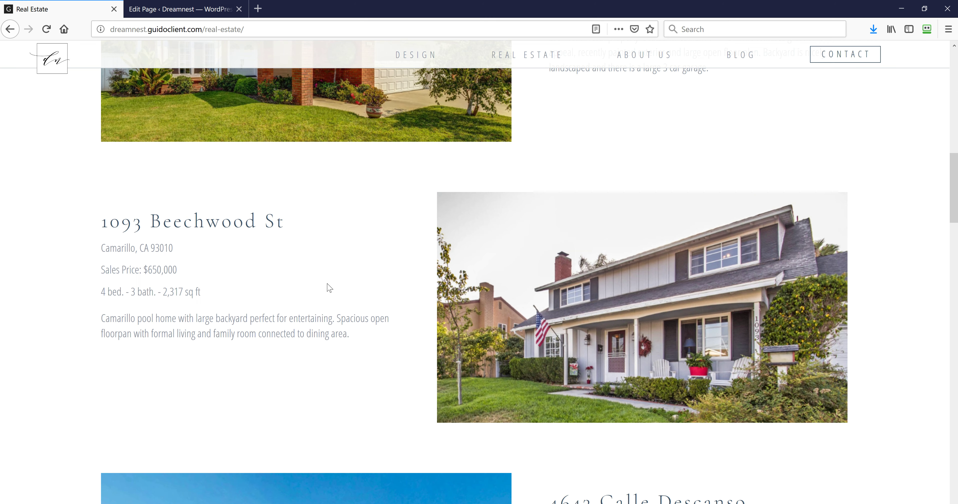
pyautogui.scroll(-12, 329, 288)
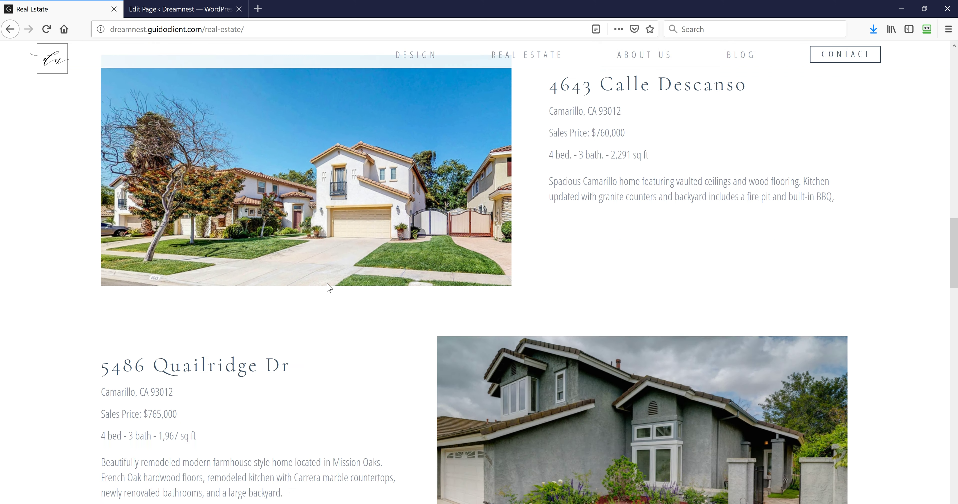
pyautogui.scroll(-5, 326, 285)
pyautogui.scroll(16, 327, 284)
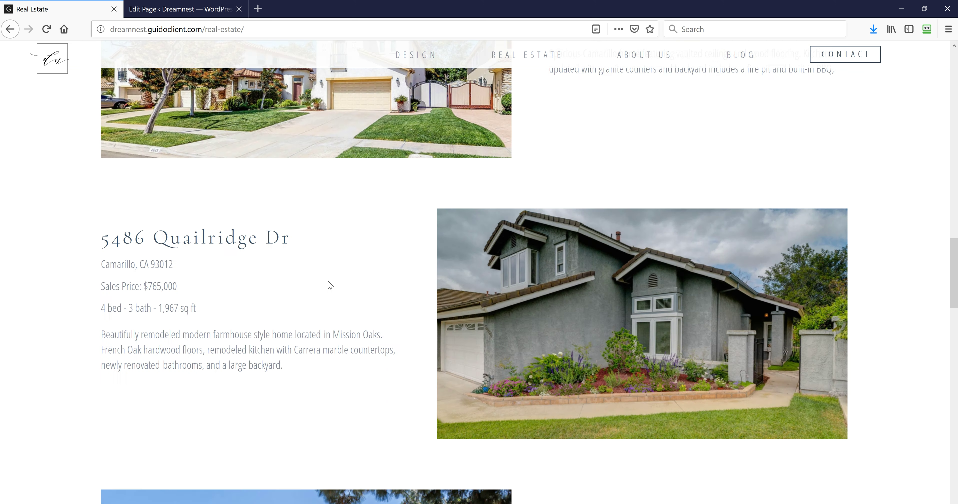
pyautogui.scroll(20, 231, 154)
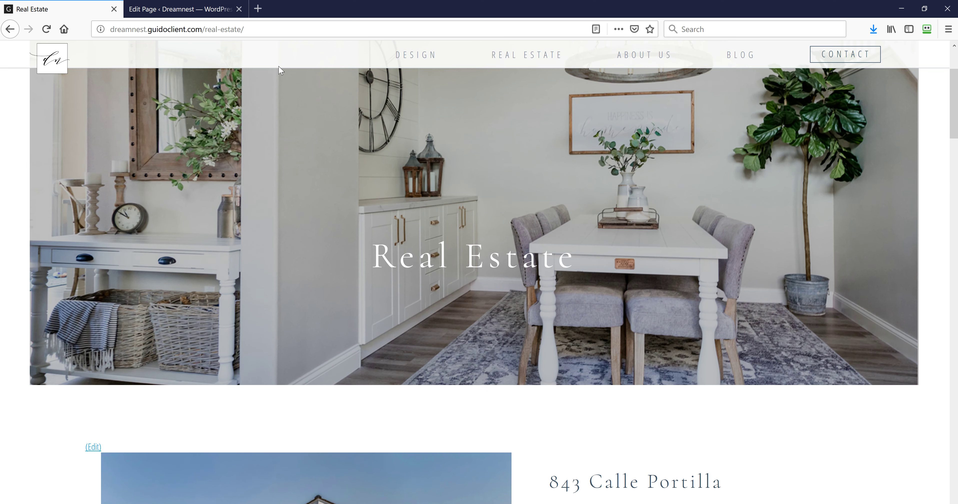
pyautogui.click(434, 56)
pyautogui.scroll(-15, 433, 238)
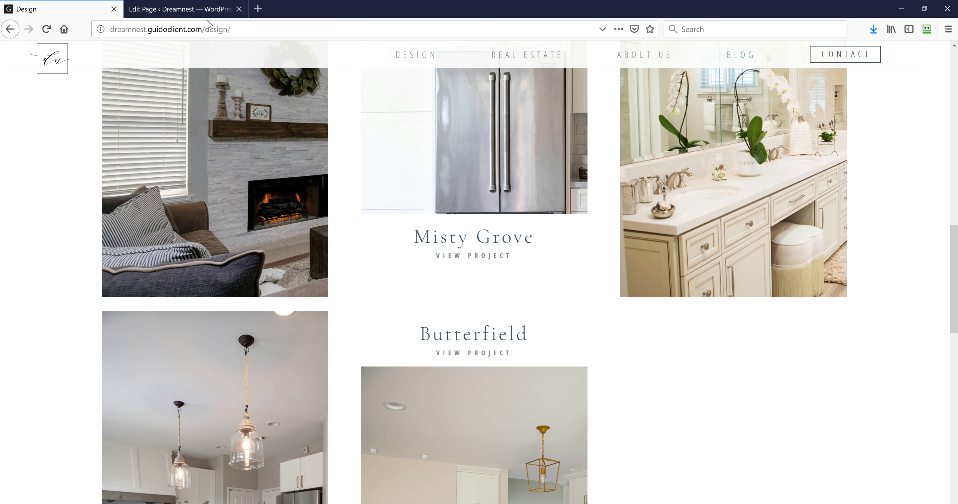
# In the admin, go from All Pages to editing About Us
pyautogui.click(209, 12)
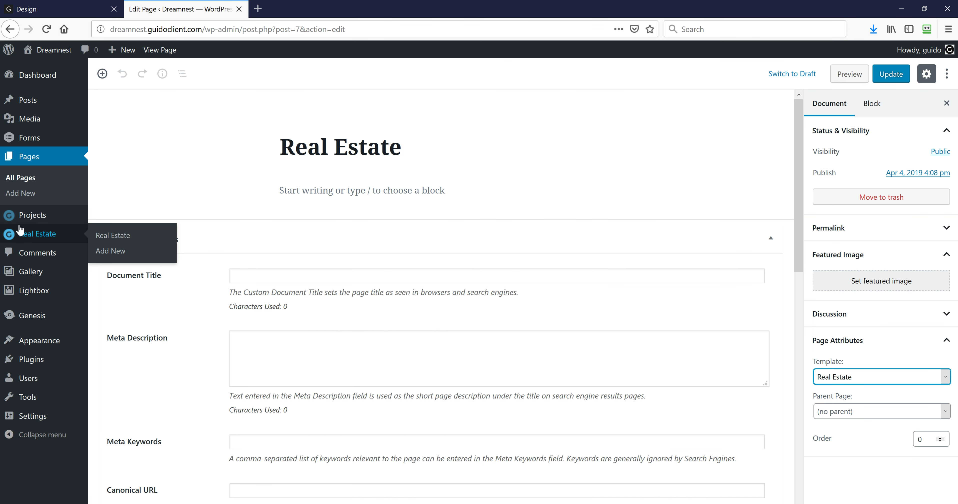
pyautogui.moveTo(34, 218)
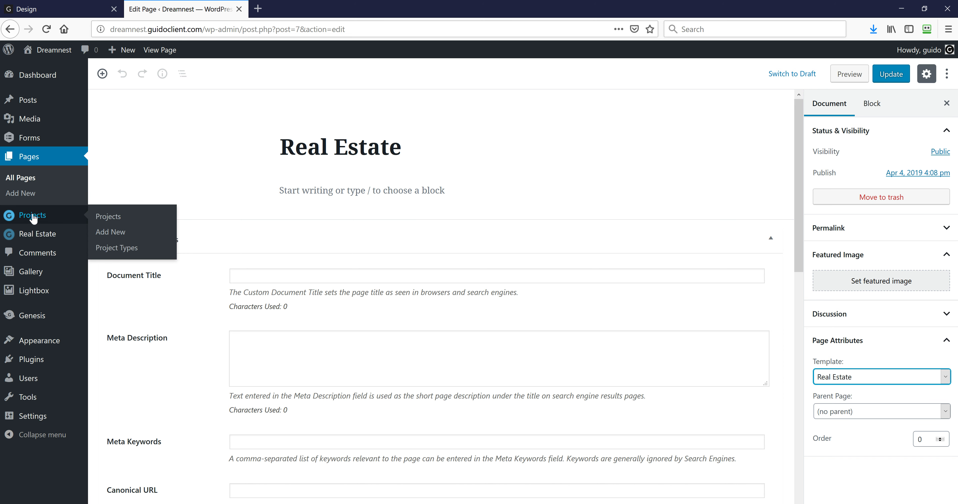
pyautogui.click(31, 162)
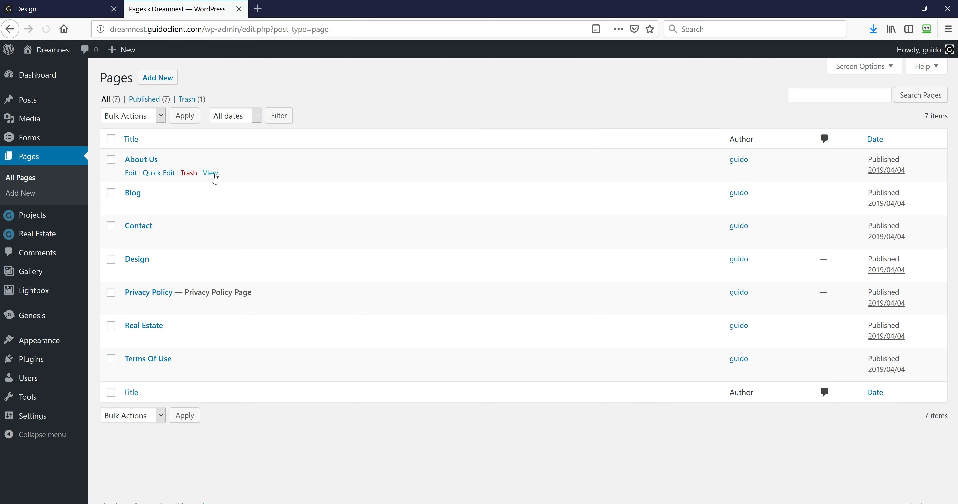
pyautogui.click(131, 173)
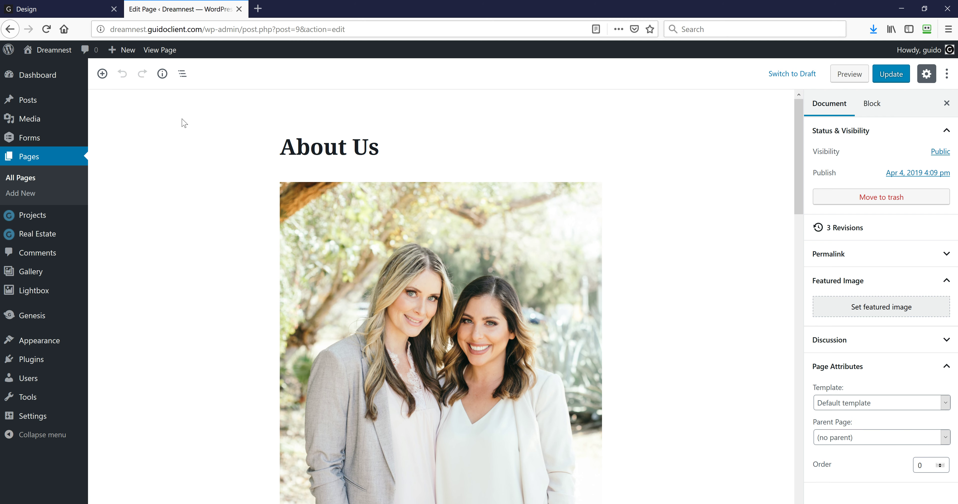
# Scroll through the About Us photo and welcome paragraph, briefly selecting its opening text
pyautogui.scroll(-5, 347, 151)
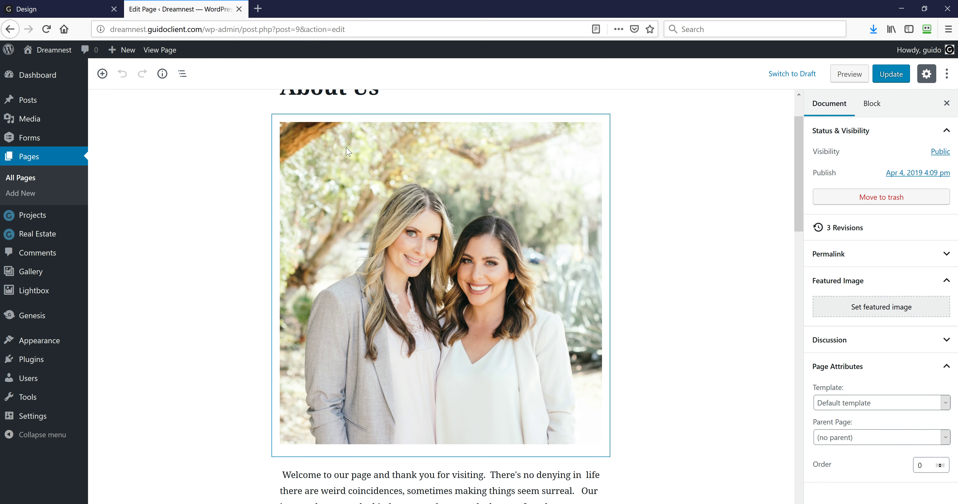
pyautogui.scroll(-10, 347, 151)
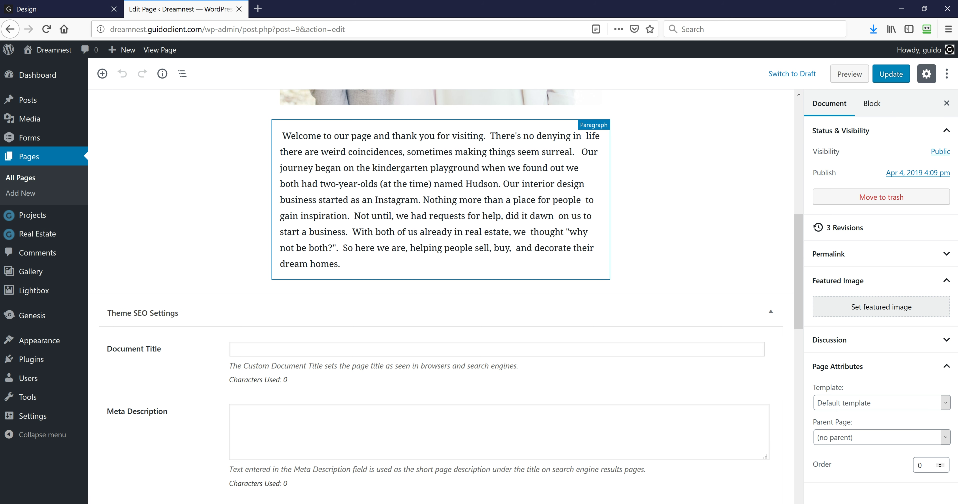
pyautogui.scroll(12, 513, 202)
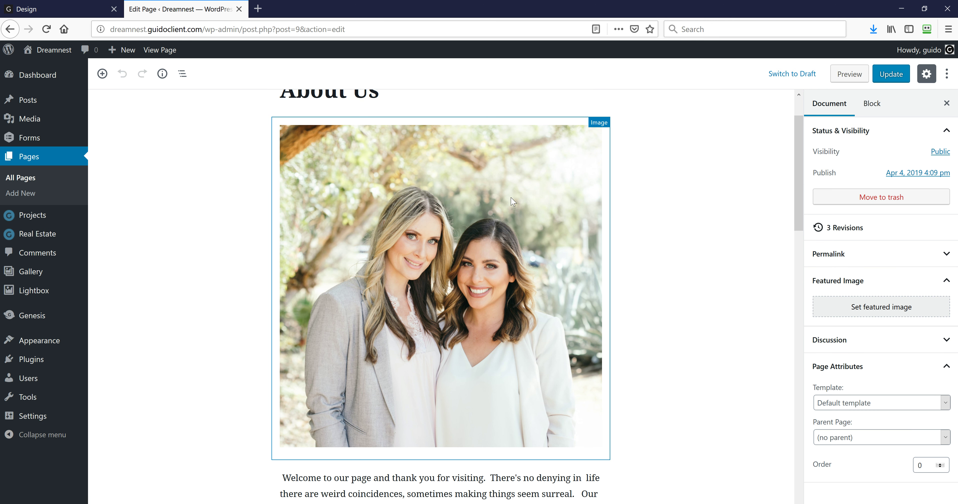
pyautogui.scroll(2, 513, 201)
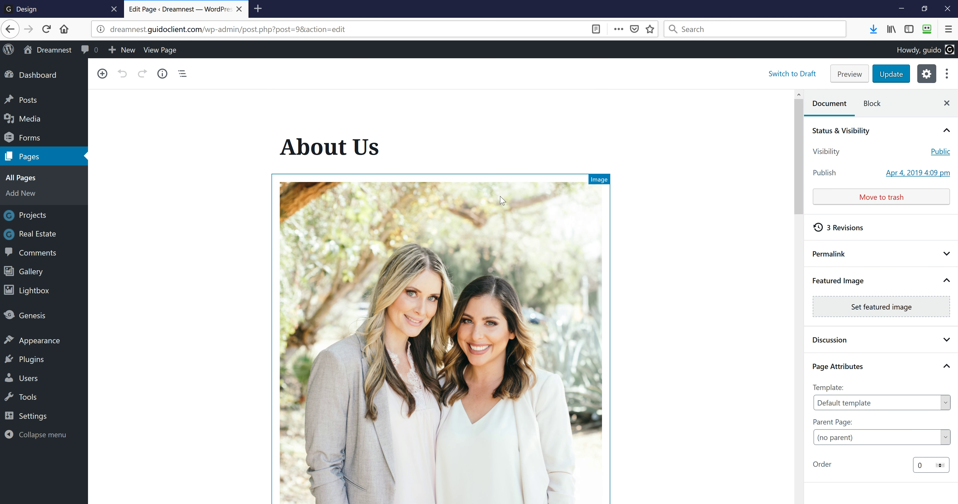
pyautogui.scroll(-13, 488, 201)
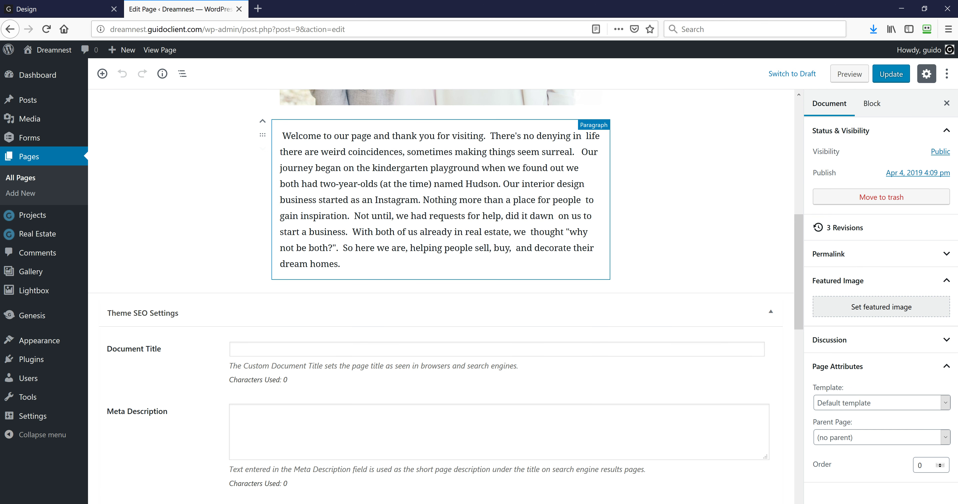
pyautogui.moveTo(281, 135); pyautogui.dragTo(323, 200)
pyautogui.click(255, 190)
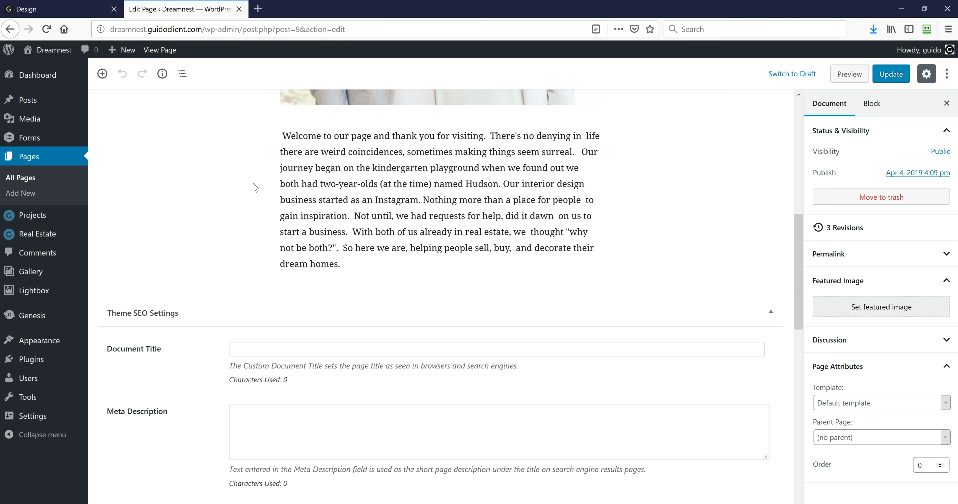
pyautogui.scroll(7, 253, 335)
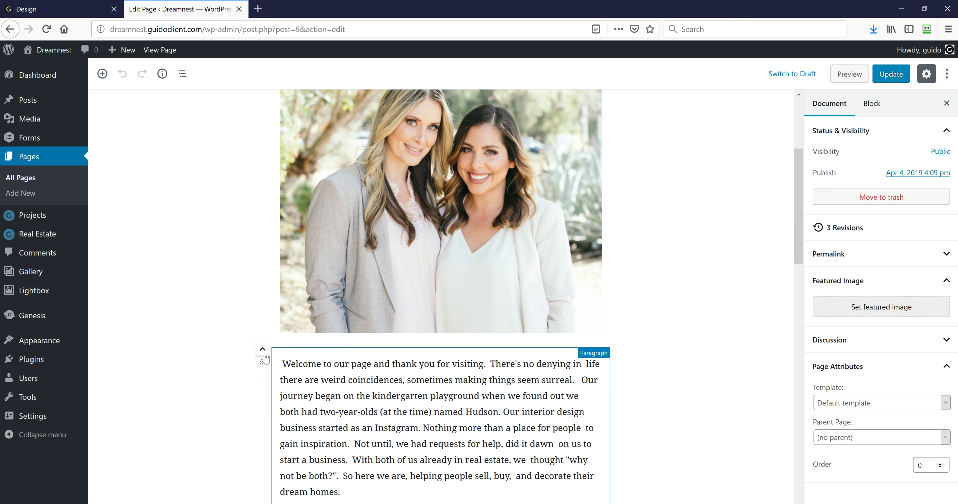
# Open the admin Projects list, then view the live Quailridge Drive project page
pyautogui.click(34, 221)
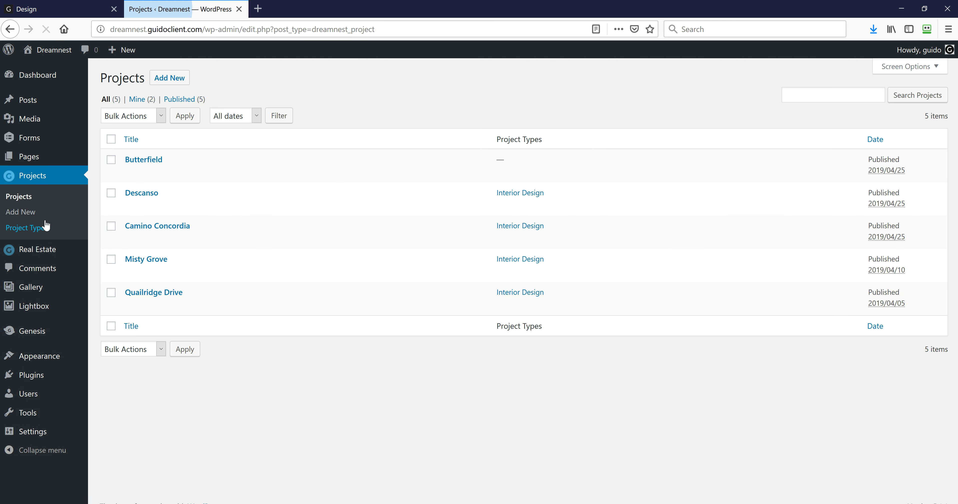
pyautogui.moveTo(163, 173)
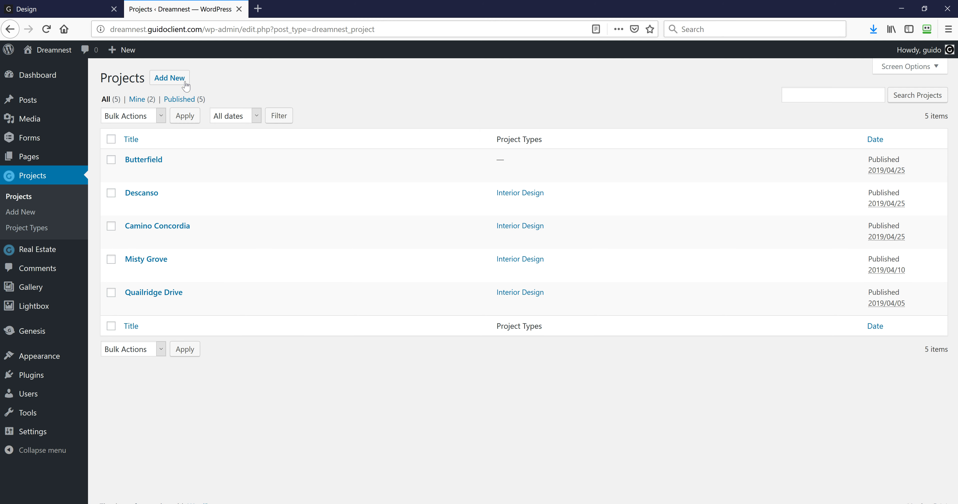
pyautogui.click(56, 9)
pyautogui.scroll(5, 252, 274)
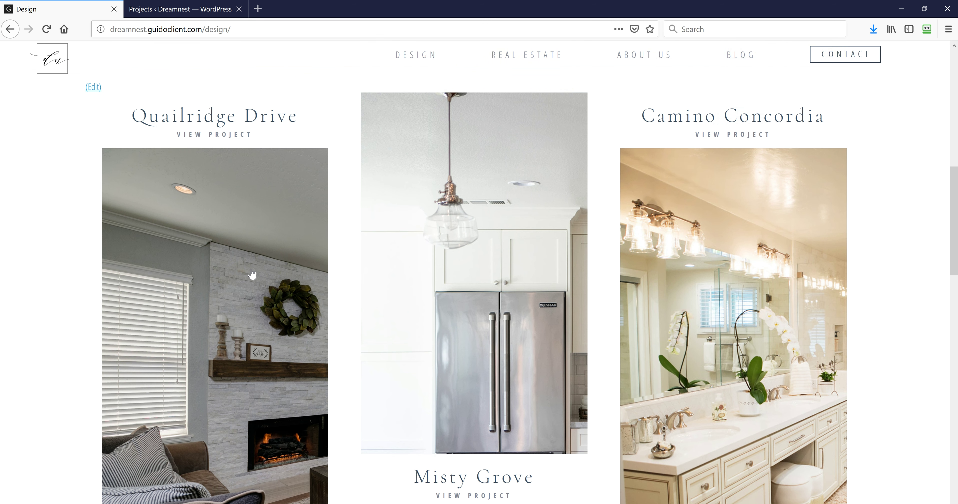
pyautogui.click(253, 272)
pyautogui.scroll(-10, 262, 271)
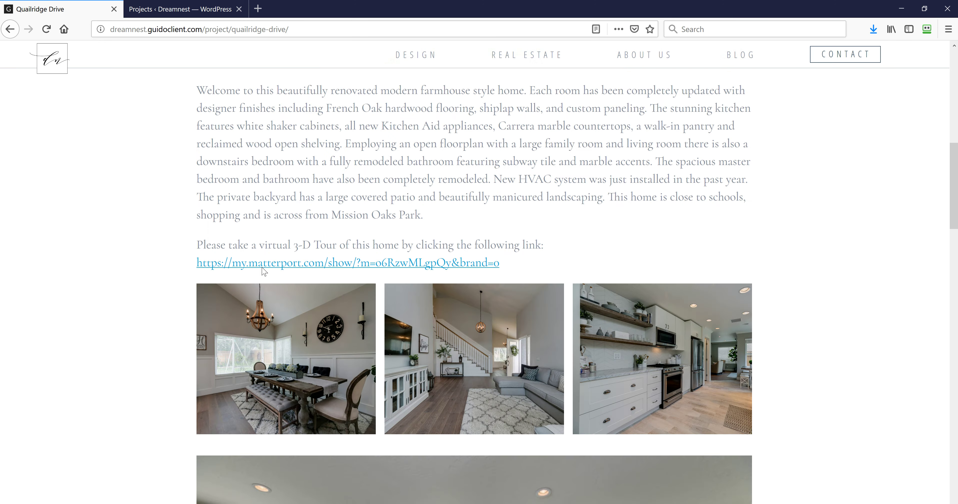
pyautogui.scroll(-15, 264, 272)
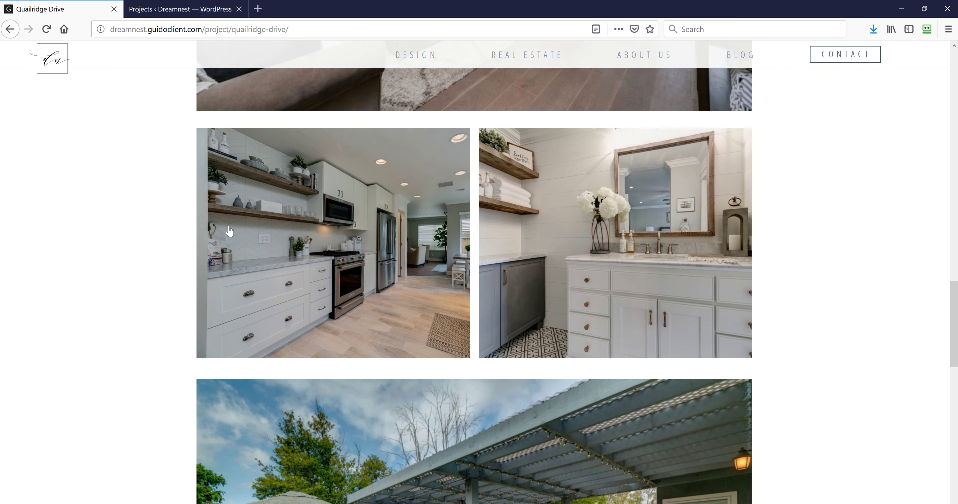
# Open the Butterfield project for editing, then return to the top of Quailridge Drive
pyautogui.click(182, 9)
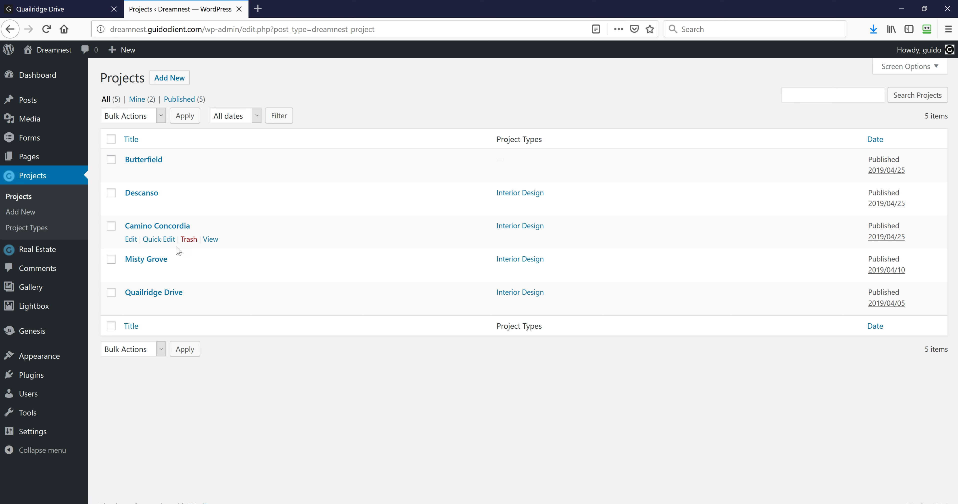
pyautogui.click(132, 174)
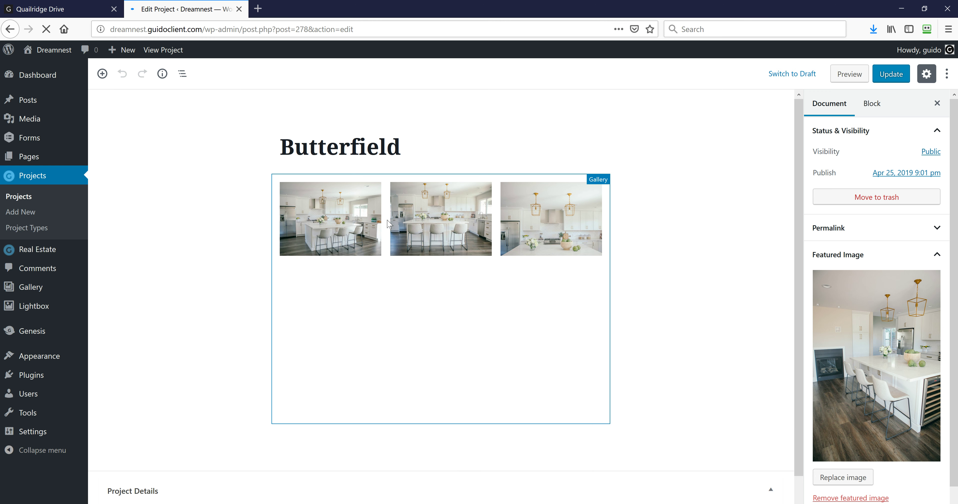
pyautogui.click(54, 15)
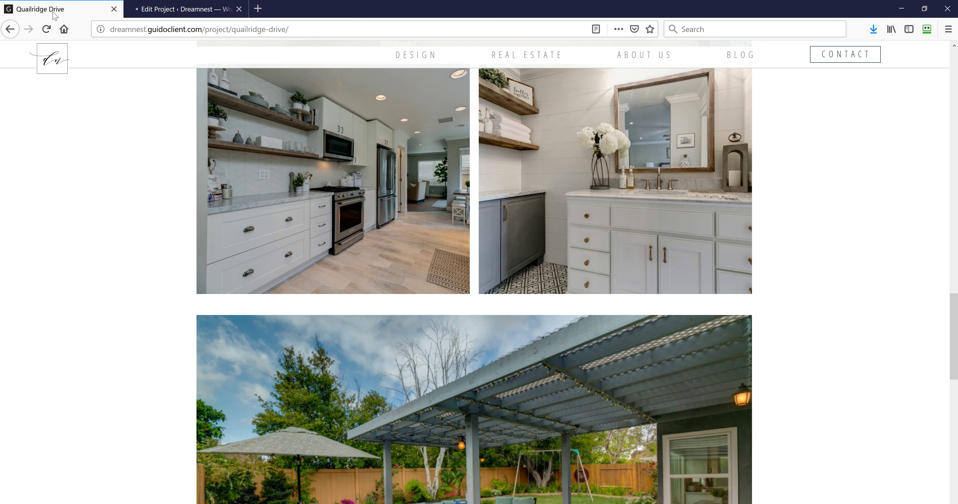
pyautogui.scroll(15, 317, 285)
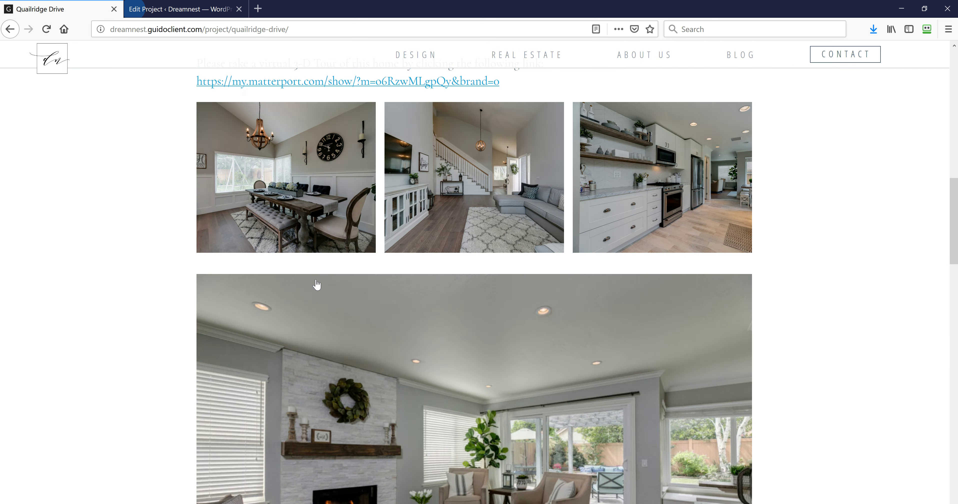
pyautogui.scroll(-5, 476, 271)
pyautogui.scroll(10, 476, 271)
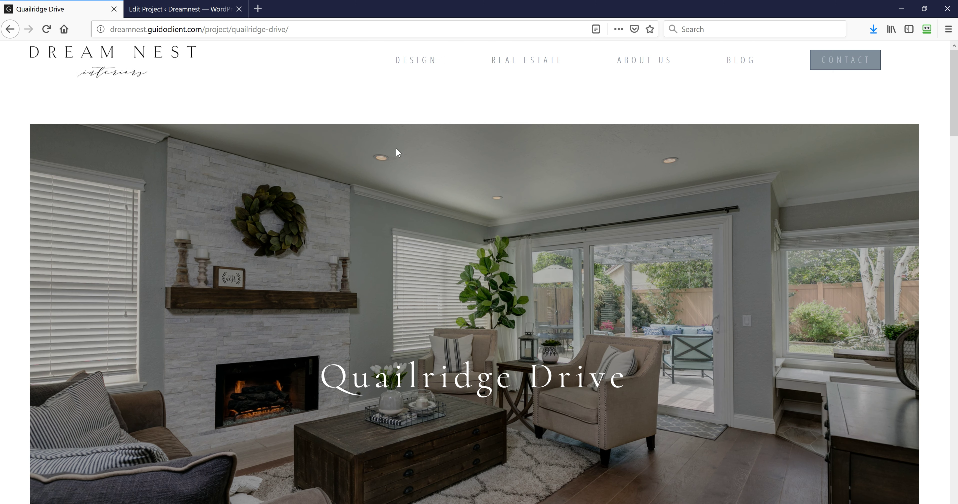
# Scroll the live Design page's project tiles down to Butterfield and open it
pyautogui.click(423, 65)
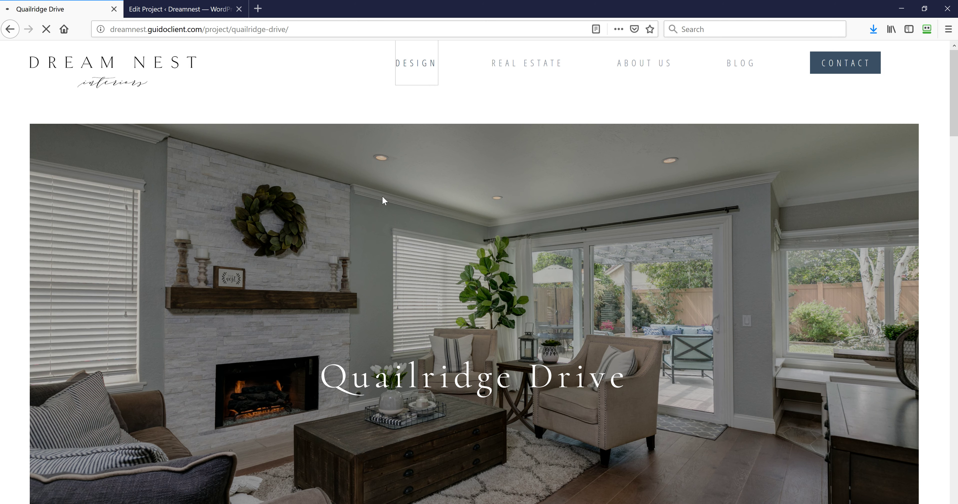
pyautogui.scroll(-1, 357, 262)
pyautogui.scroll(-10, 357, 262)
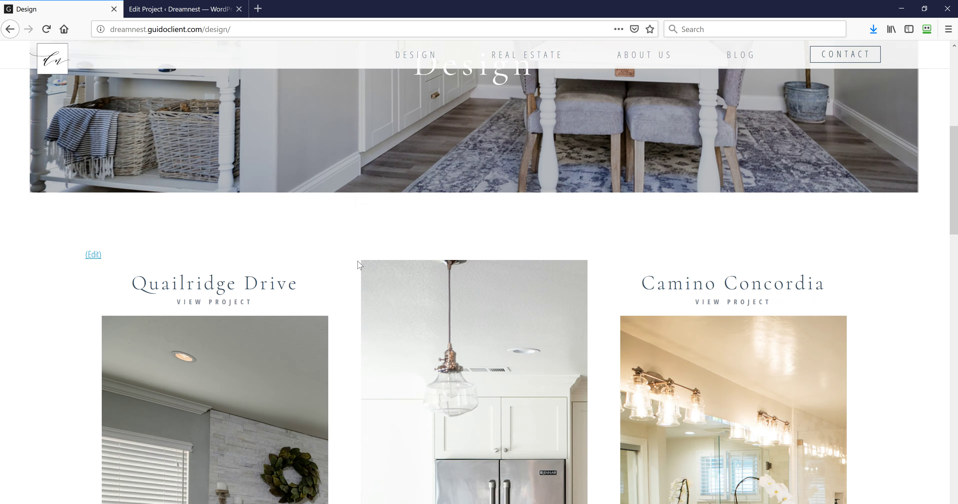
pyautogui.scroll(4, 359, 265)
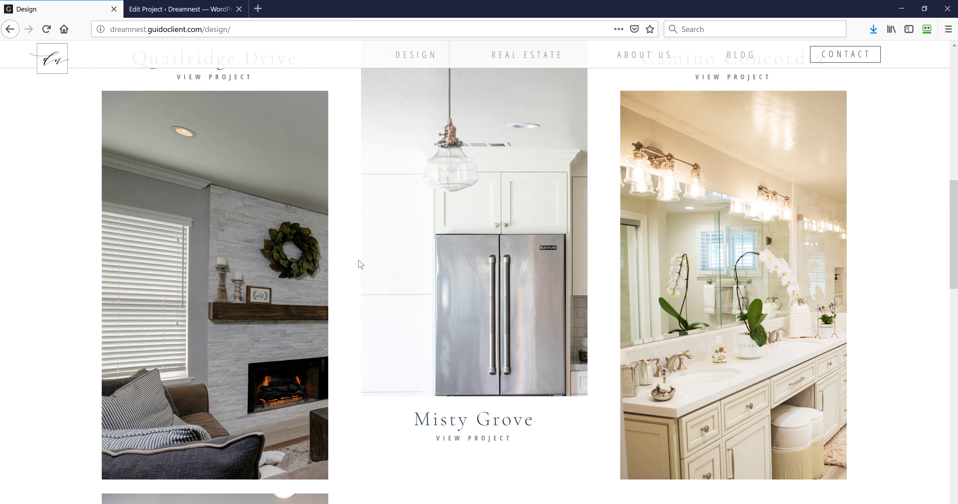
pyautogui.scroll(-8, 360, 265)
pyautogui.scroll(-3, 359, 264)
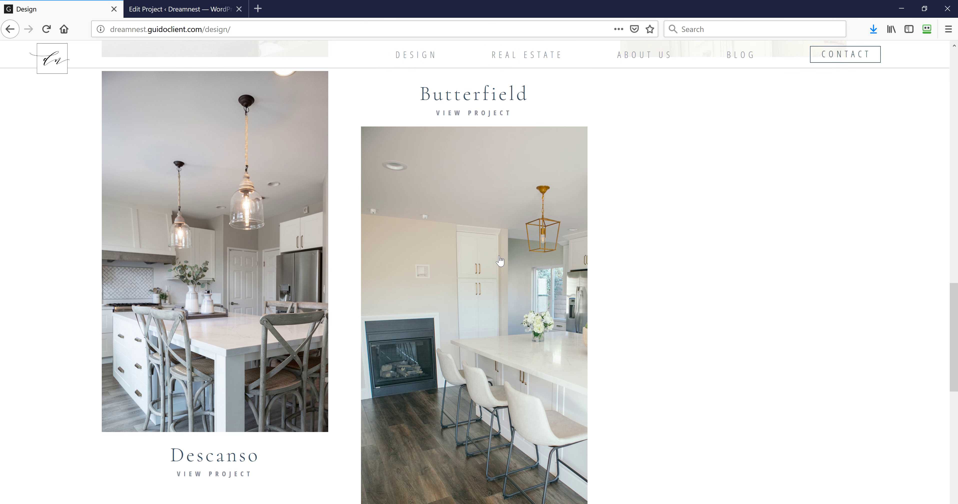
pyautogui.scroll(-2, 491, 253)
pyautogui.click(482, 246)
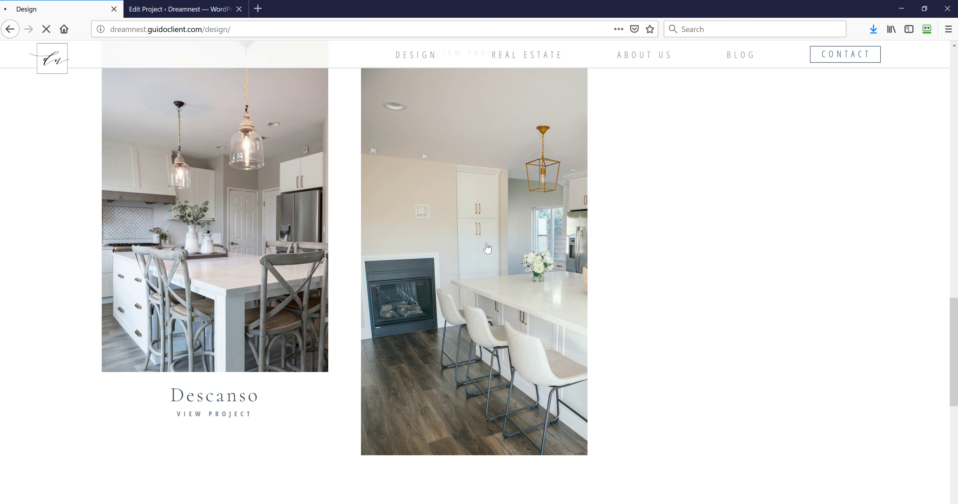
# Scroll through the live Butterfield project gallery's kitchen, closet and bathroom photos
pyautogui.scroll(-10, 490, 261)
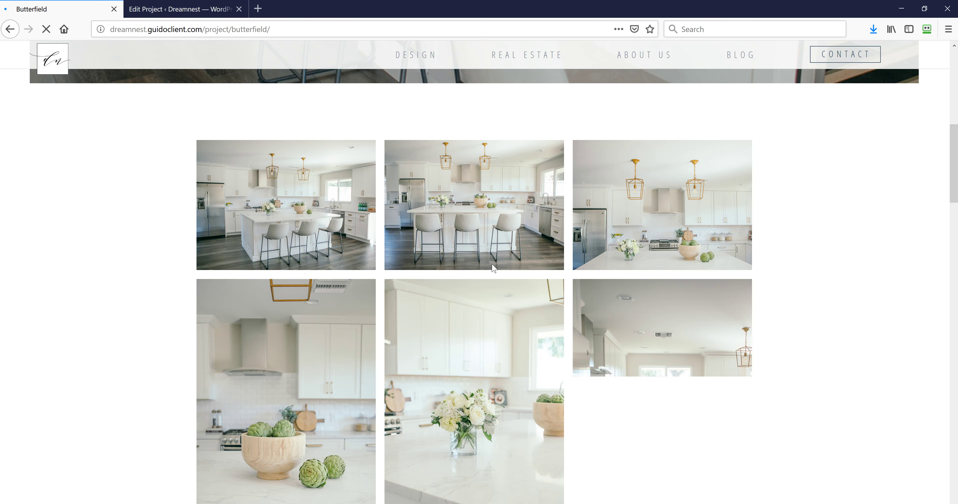
pyautogui.scroll(-15, 493, 267)
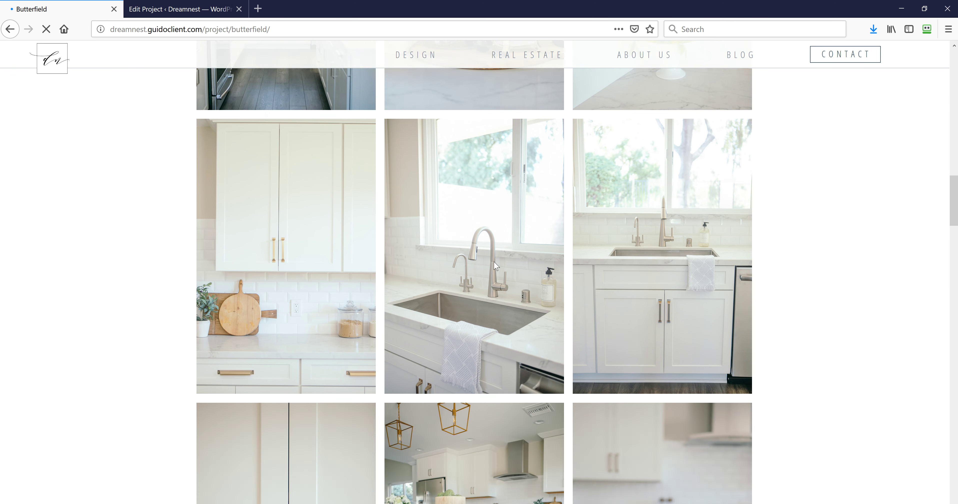
pyautogui.scroll(-15, 496, 266)
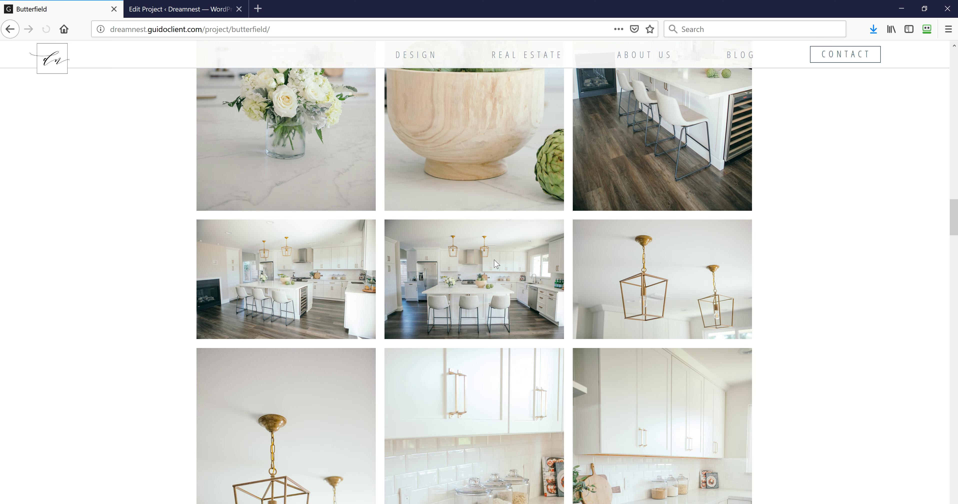
pyautogui.scroll(-8, 497, 264)
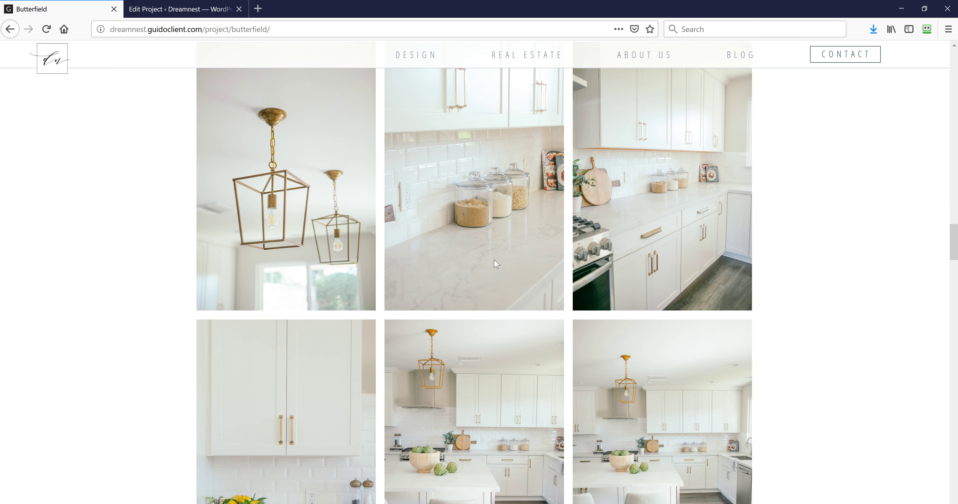
pyautogui.scroll(5, 496, 264)
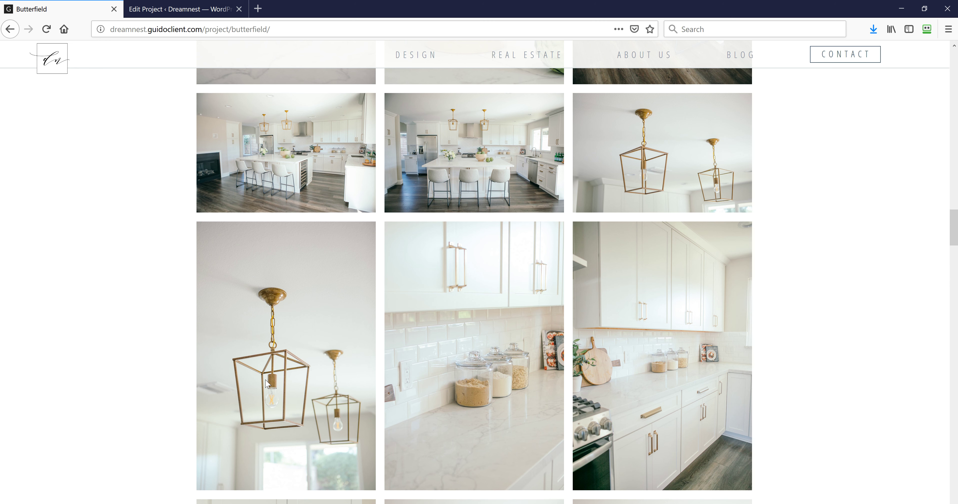
pyautogui.scroll(5, 269, 381)
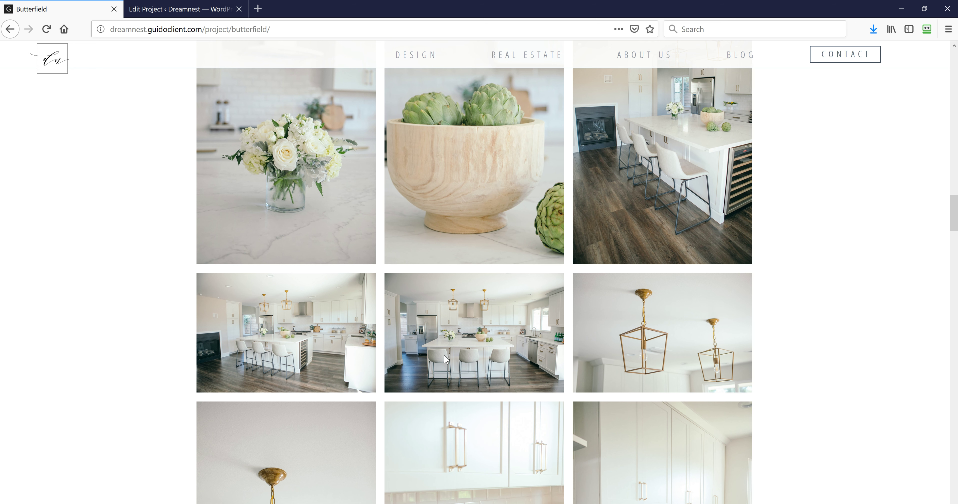
pyautogui.scroll(-8, 535, 366)
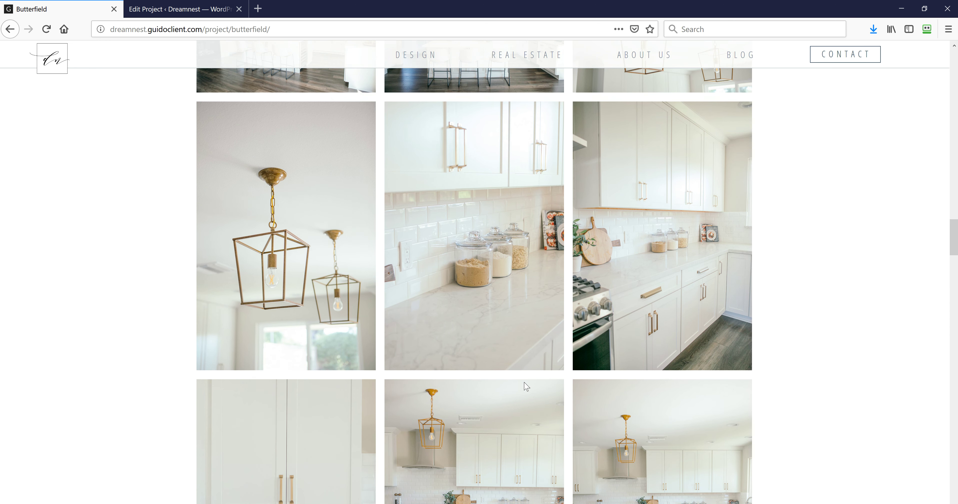
pyautogui.scroll(-3, 526, 384)
pyautogui.scroll(-10, 525, 381)
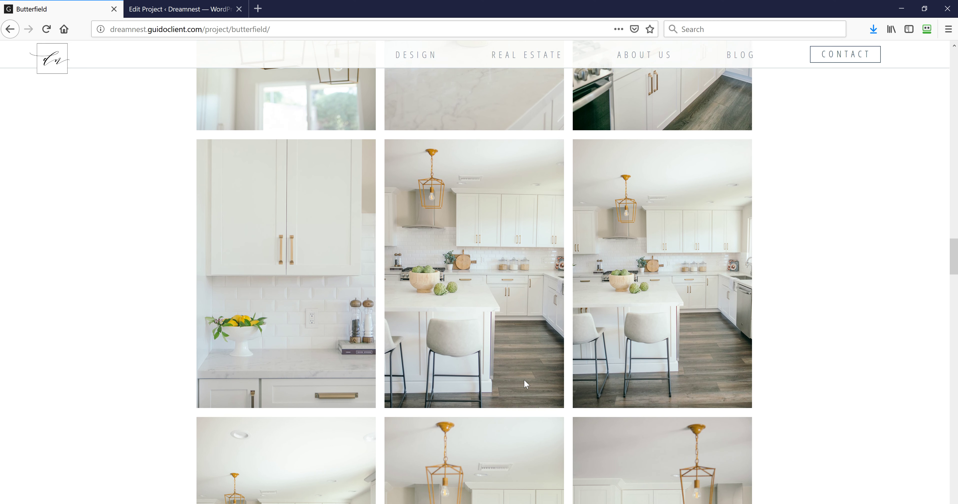
pyautogui.scroll(-10, 520, 381)
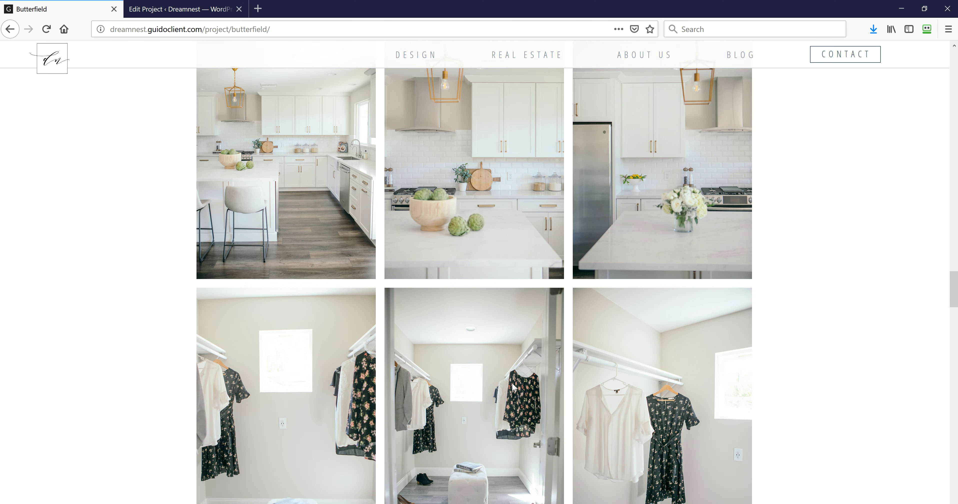
pyautogui.scroll(-14, 509, 383)
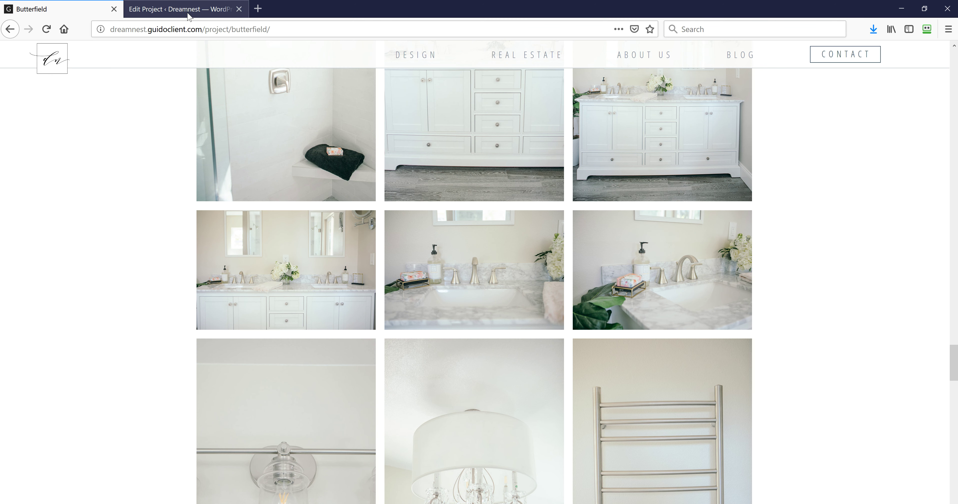
# Return to the Butterfield project editor and look over its content
pyautogui.click(187, 14)
pyautogui.scroll(-5, 427, 282)
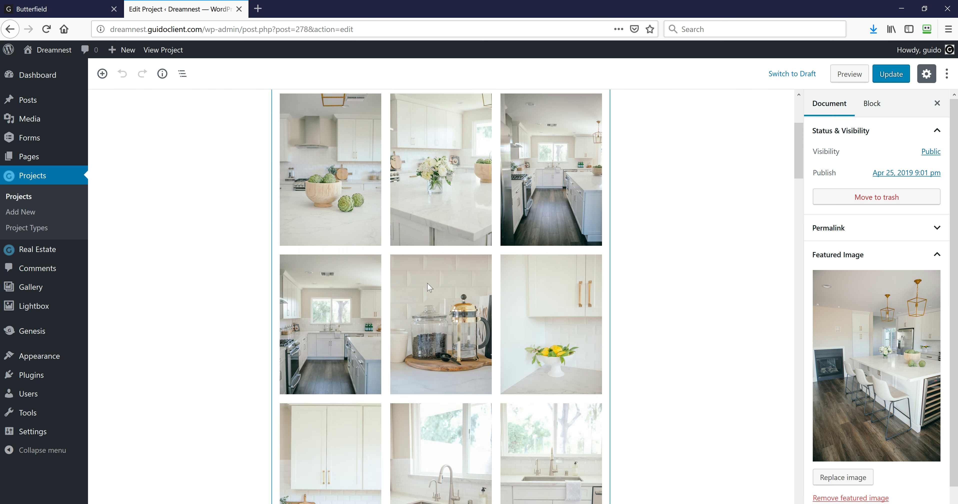
pyautogui.scroll(-20, 430, 287)
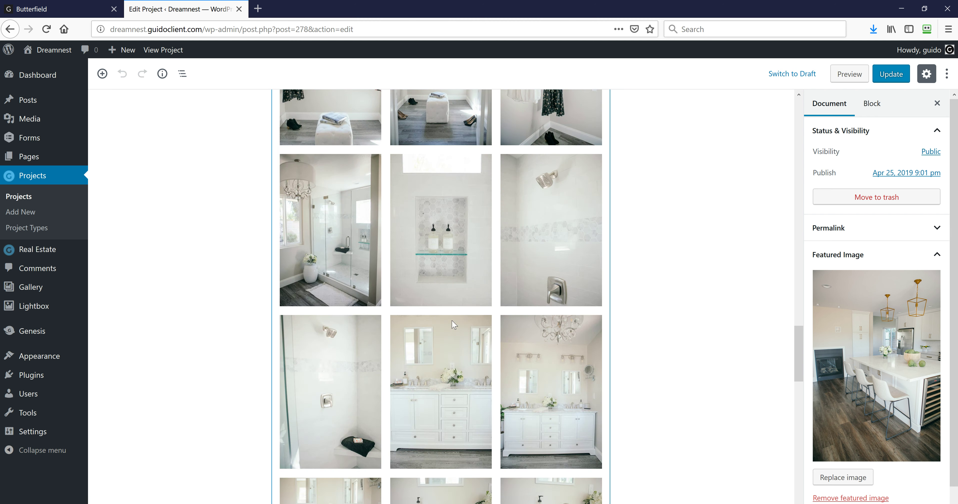
pyautogui.scroll(15, 454, 324)
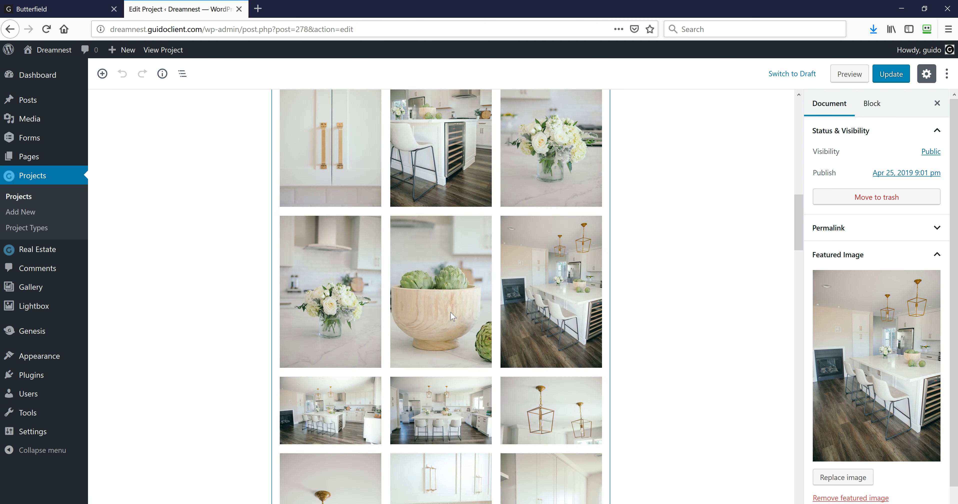
pyautogui.scroll(15, 452, 316)
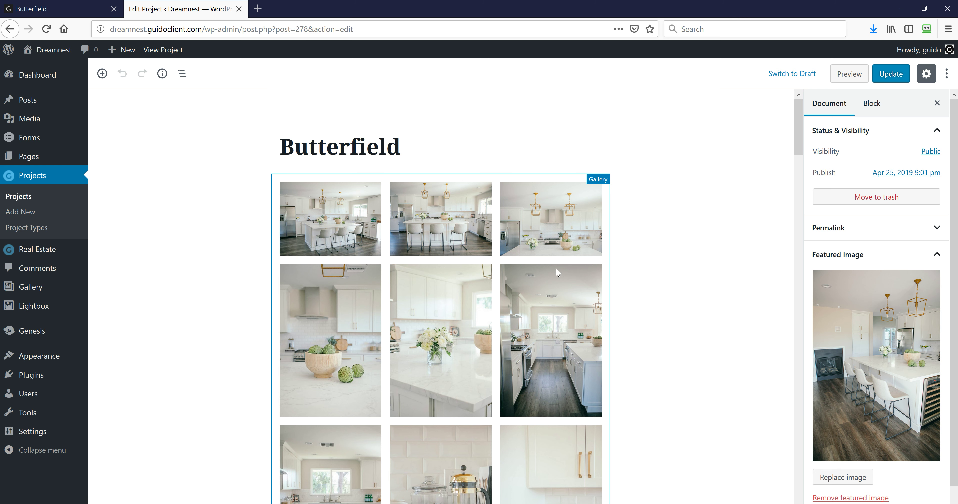
# Open the Butterfield Gallery block's Edit Gallery image list, then go back to the live page
pyautogui.click(500, 224)
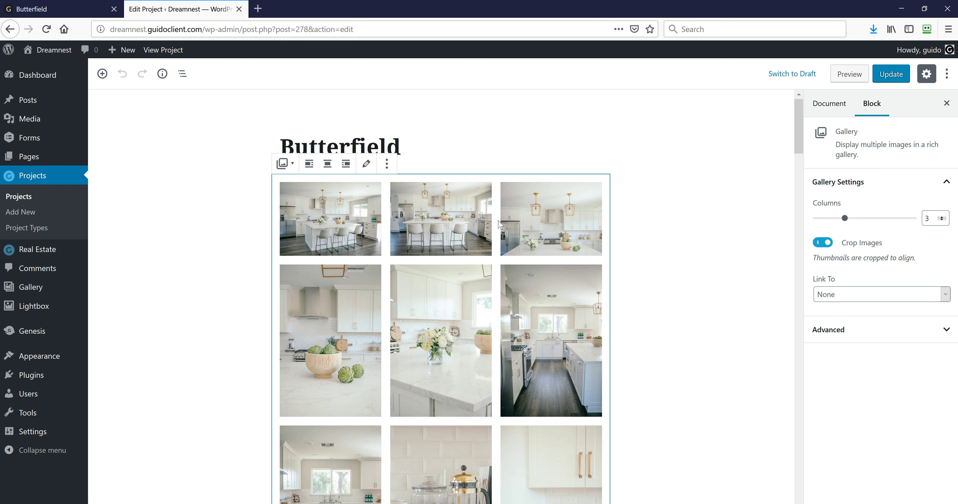
pyautogui.click(367, 168)
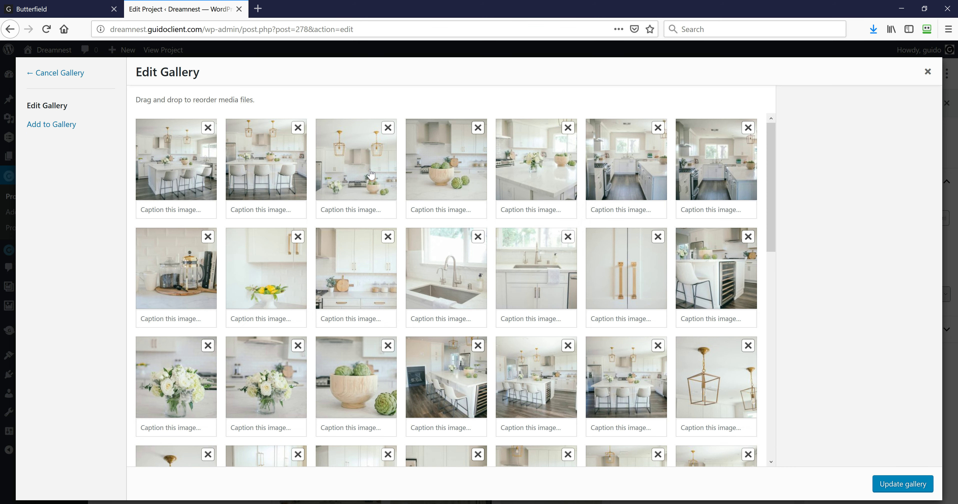
pyautogui.scroll(-15, 509, 272)
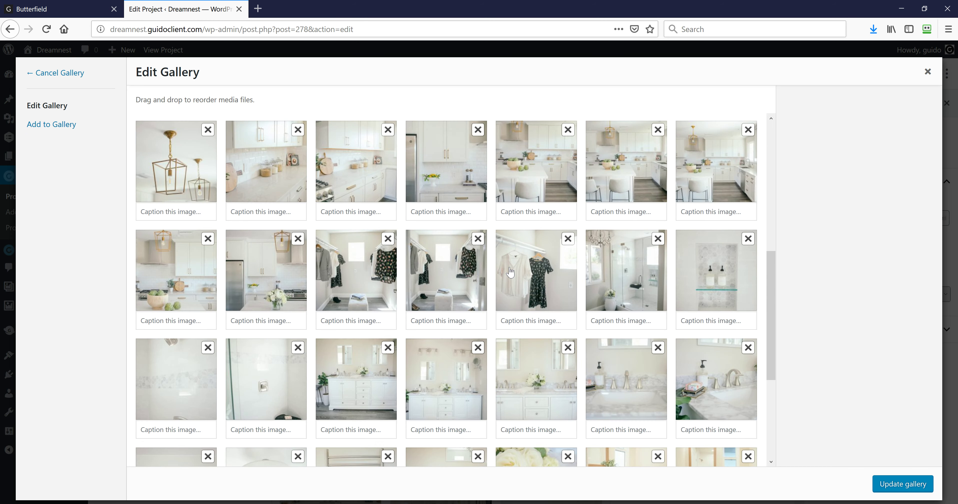
pyautogui.scroll(12, 511, 272)
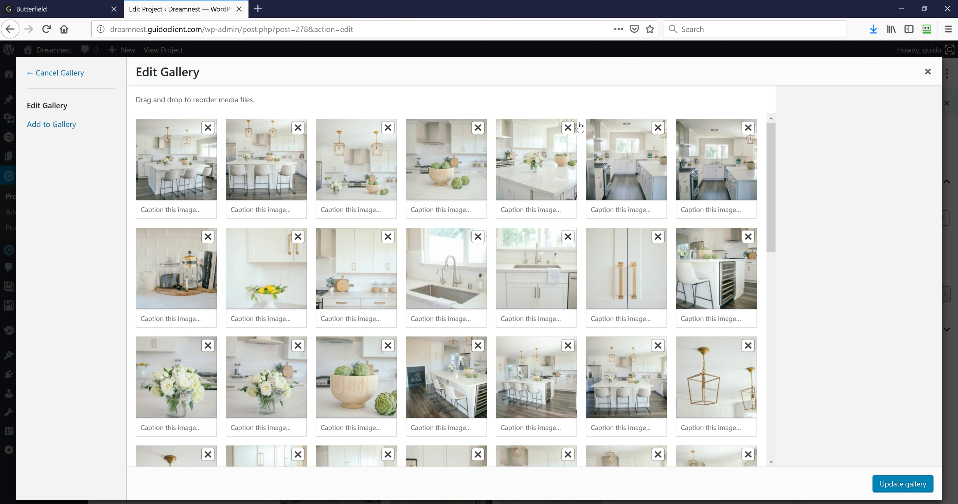
pyautogui.click(90, 14)
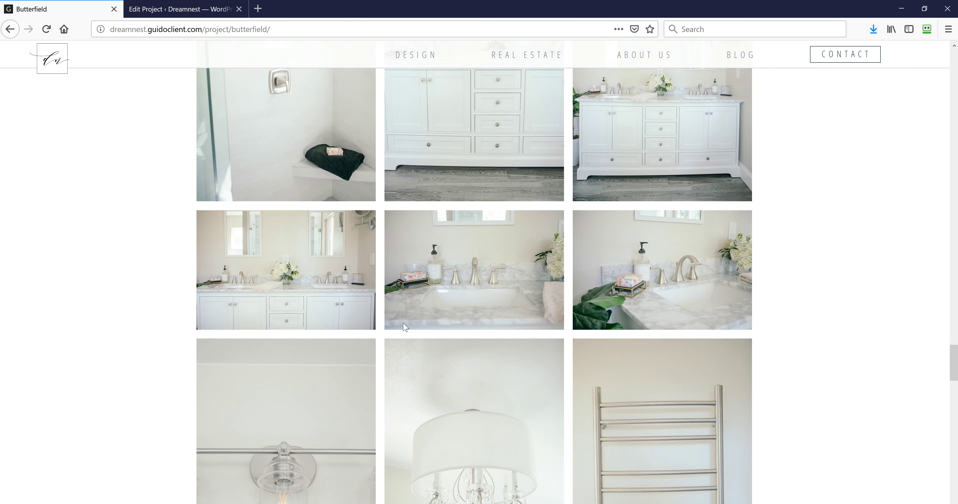
# Scroll up and down the live Butterfield project page
pyautogui.scroll(-10, 405, 327)
pyautogui.scroll(-15, 404, 327)
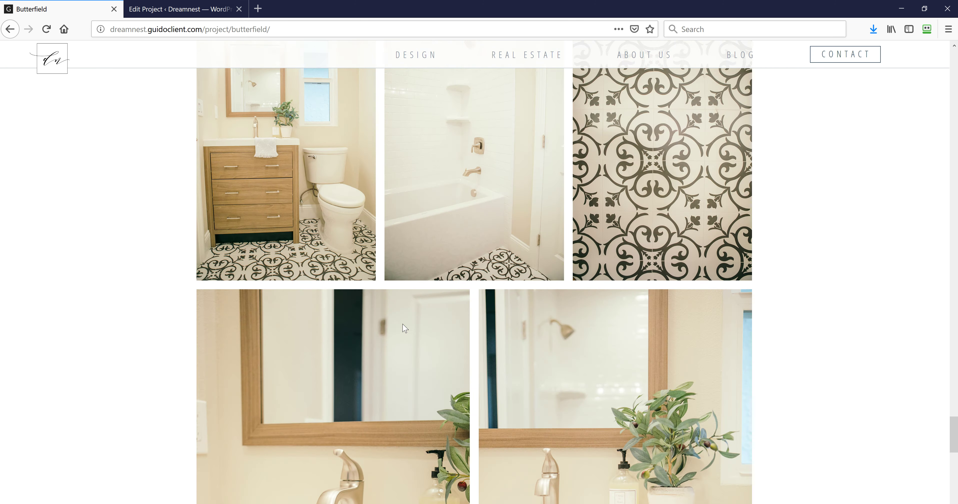
pyautogui.scroll(10, 404, 328)
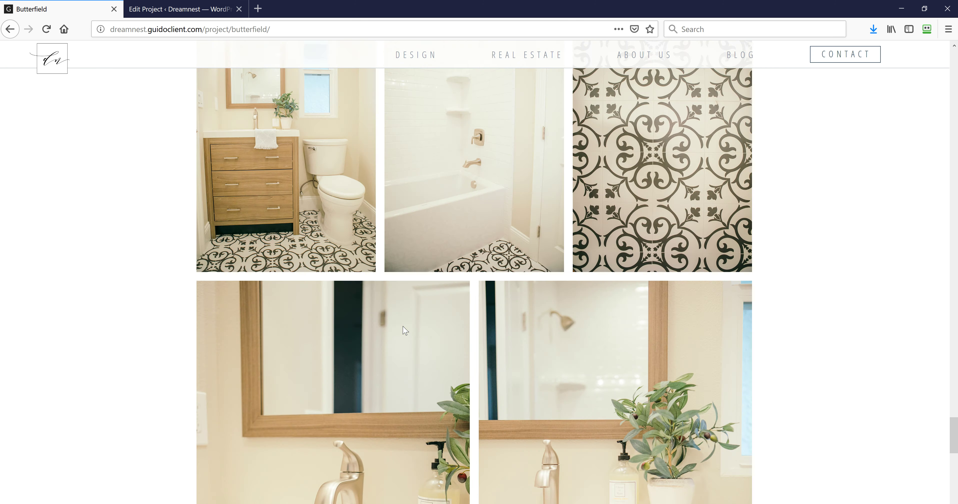
pyautogui.scroll(8, 410, 329)
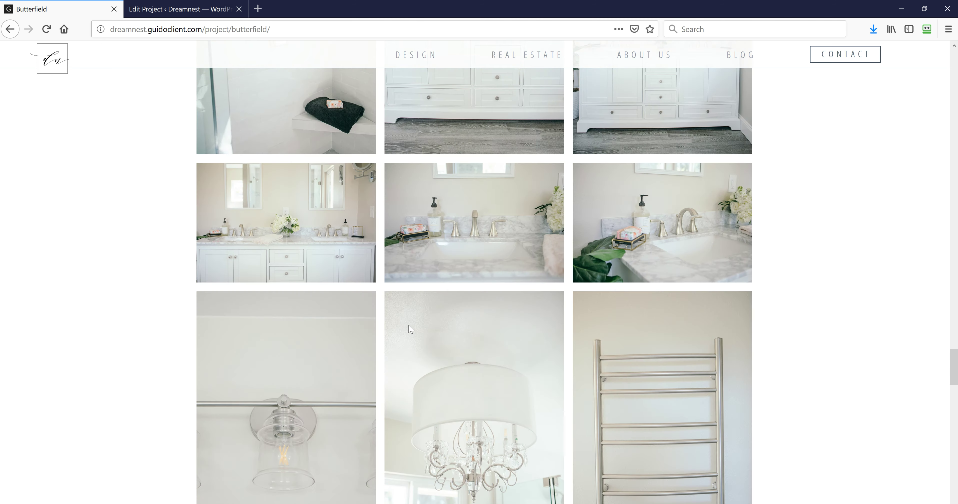
pyautogui.scroll(10, 709, 386)
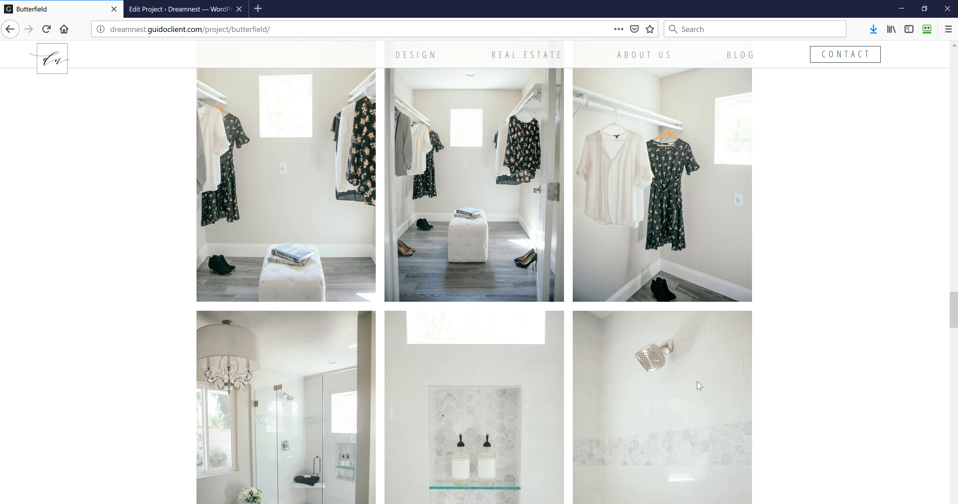
pyautogui.scroll(10, 539, 325)
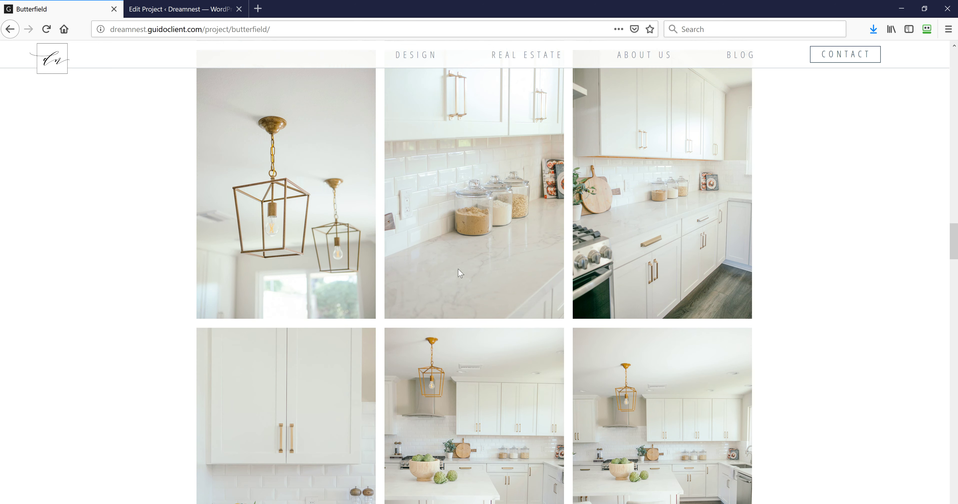
pyautogui.scroll(10, 461, 260)
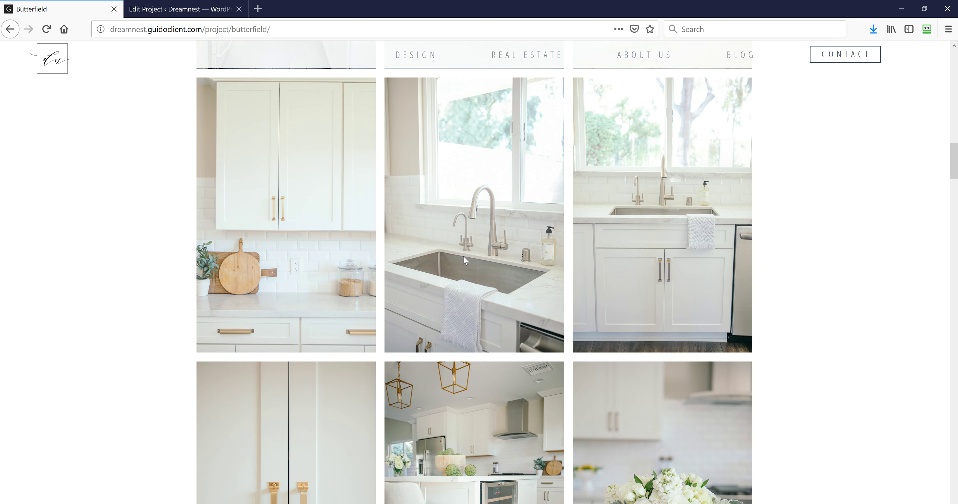
pyautogui.scroll(12, 465, 257)
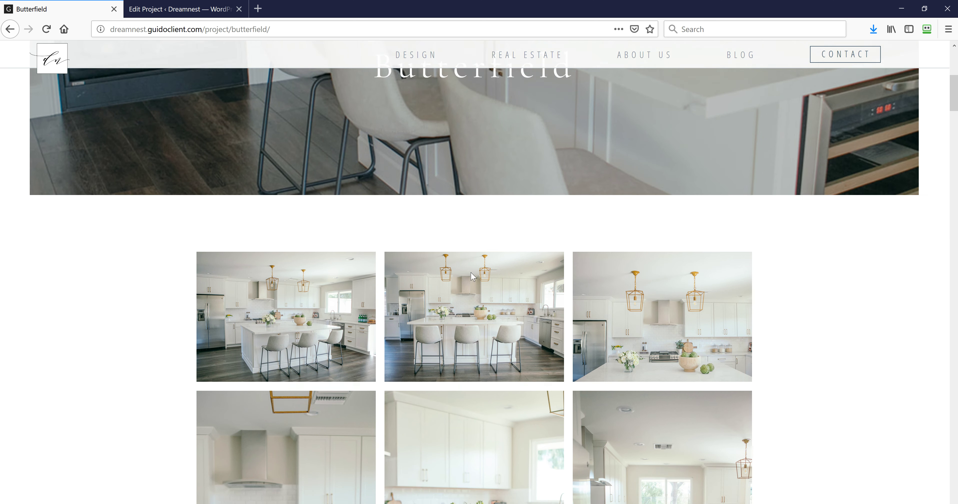
pyautogui.scroll(-3, 472, 276)
pyautogui.scroll(-10, 473, 276)
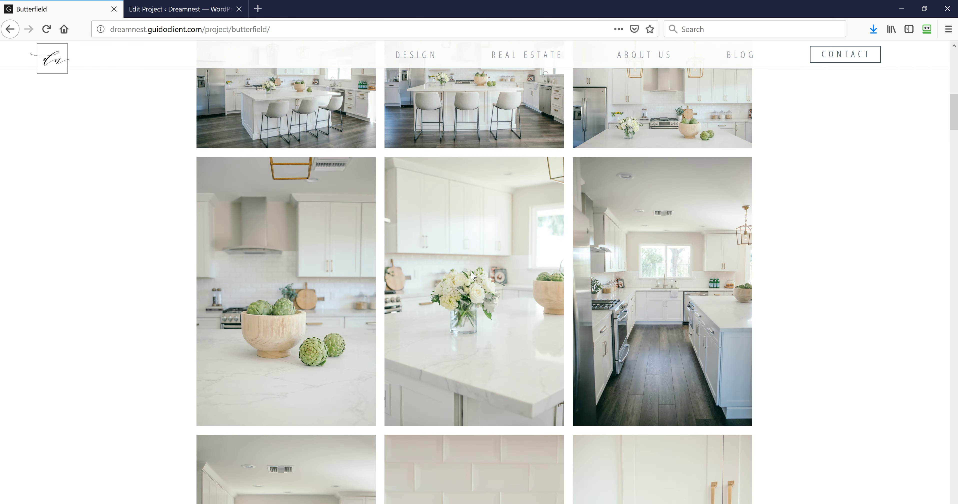
pyautogui.scroll(5, 448, 100)
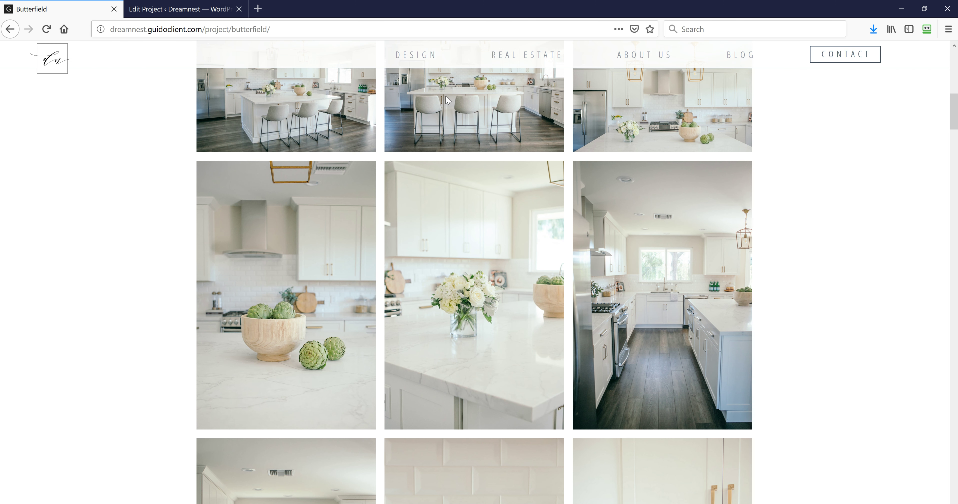
# View the Design page's project grid with Camino Concordia, then return to the Edit Gallery view
pyautogui.click(422, 64)
pyautogui.scroll(-10, 332, 223)
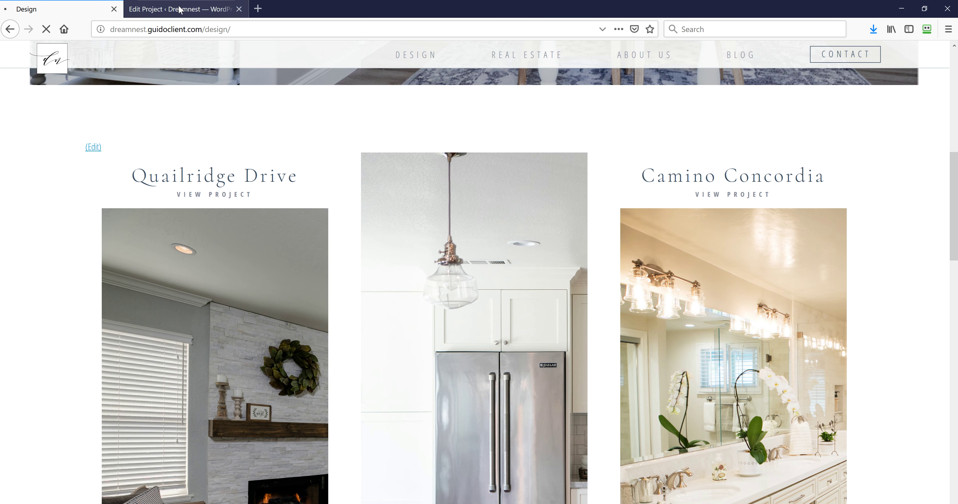
pyautogui.click(178, 9)
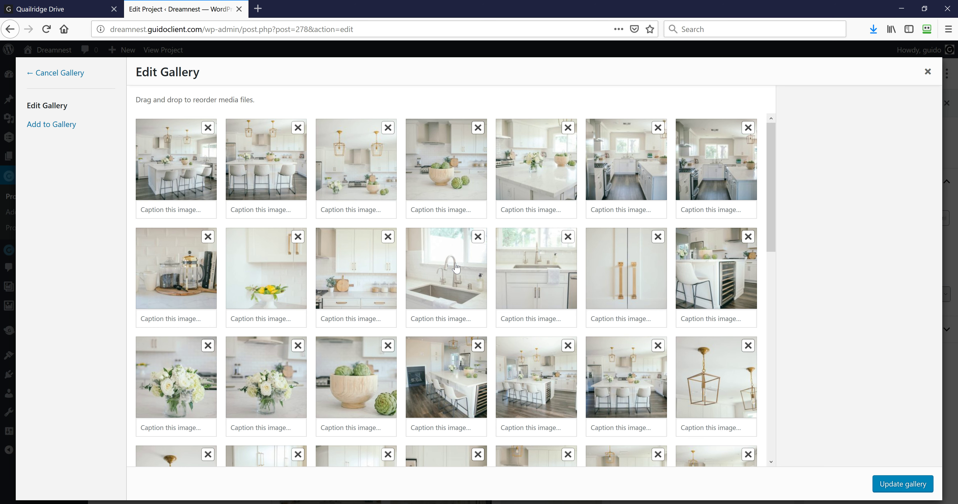
# Review the Edit Gallery window, browse Add to Gallery's Media Library, then close the window
pyautogui.scroll(-2, 457, 268)
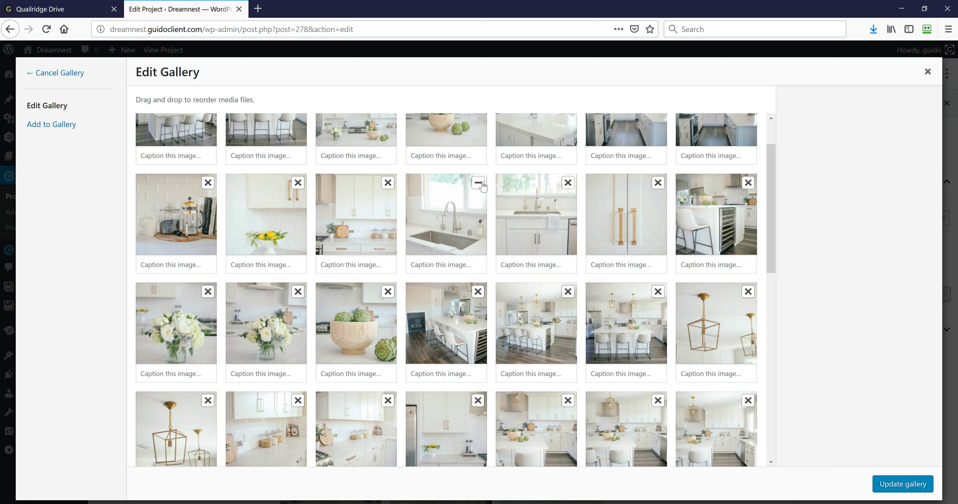
pyautogui.scroll(1, 327, 219)
pyautogui.scroll(2, 326, 219)
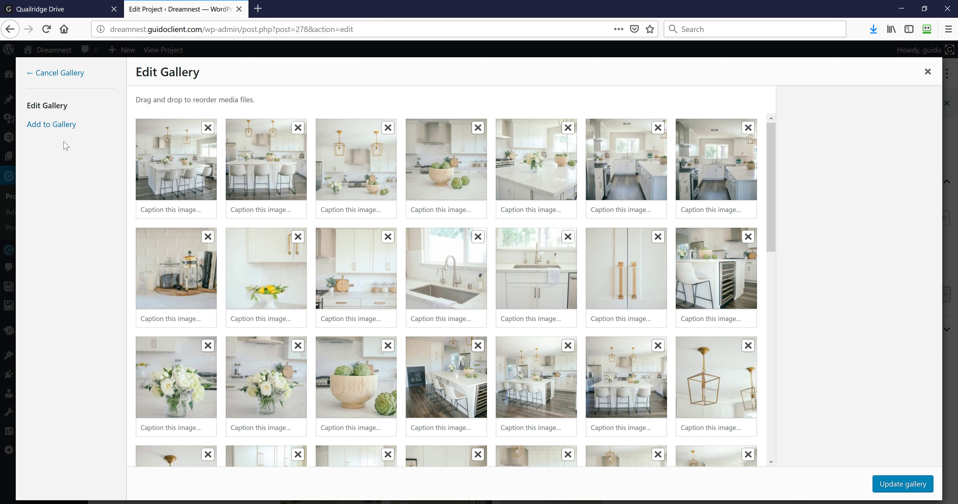
pyautogui.click(62, 125)
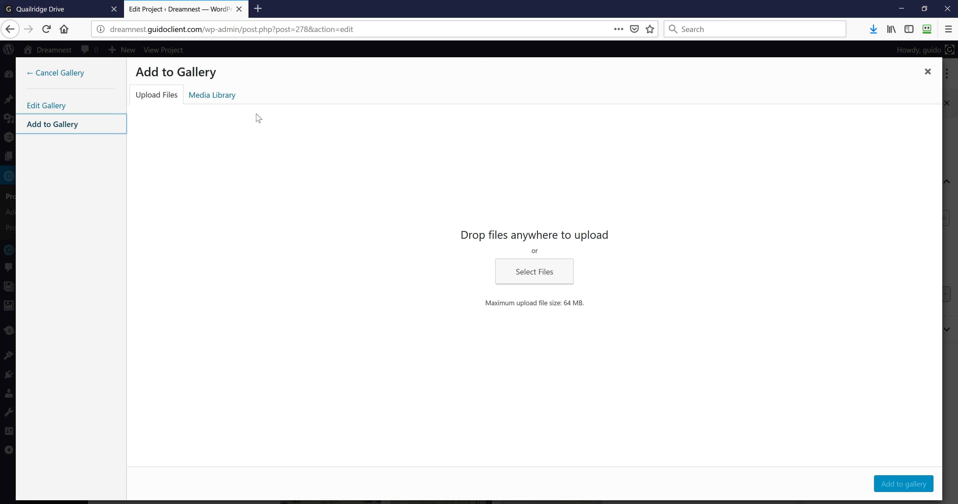
pyautogui.click(224, 100)
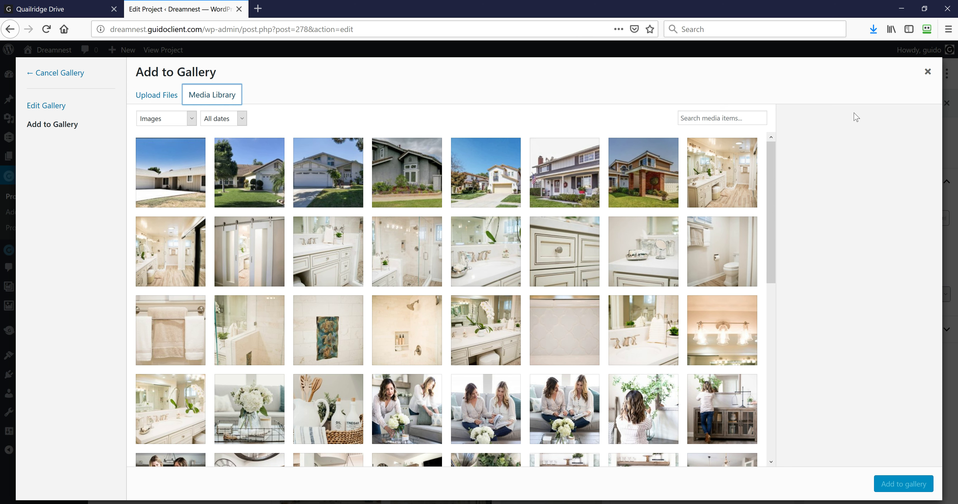
pyautogui.click(927, 72)
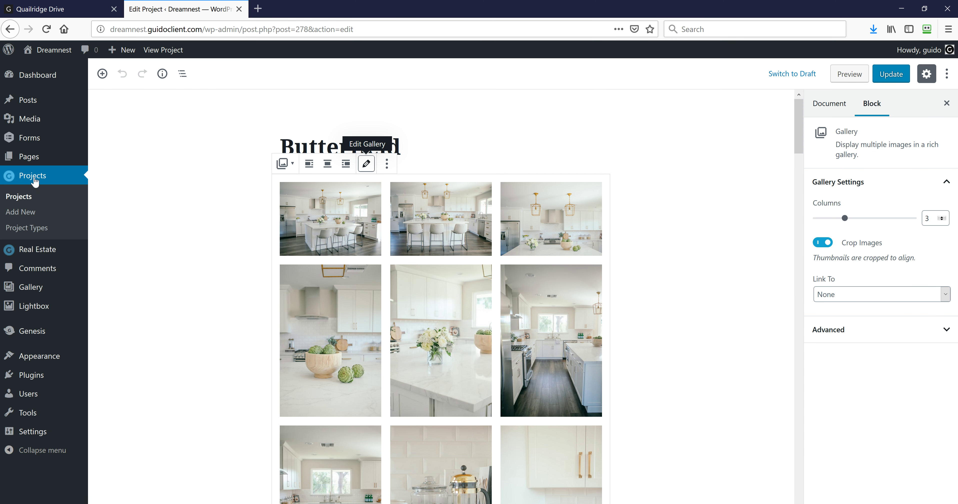
# Open Quailridge Drive for editing from the Projects list, then bring up its live page
pyautogui.click(29, 156)
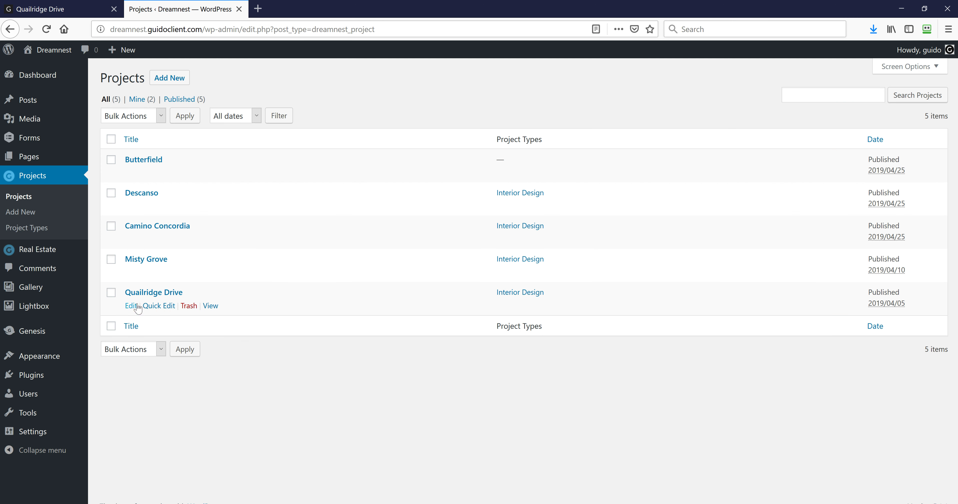
pyautogui.click(132, 306)
pyautogui.click(70, 11)
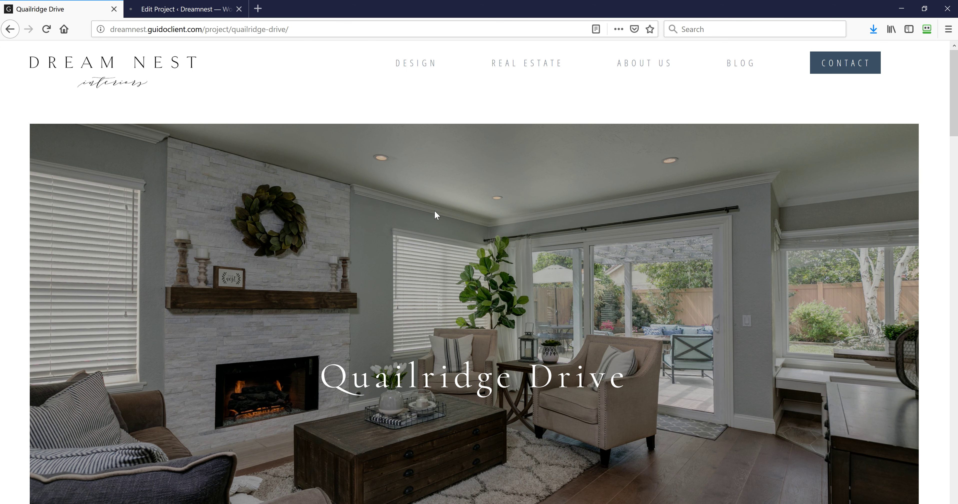
# Scroll through the live Quailridge Drive living-room, kitchen, bathroom and patio photos
pyautogui.scroll(-15, 432, 218)
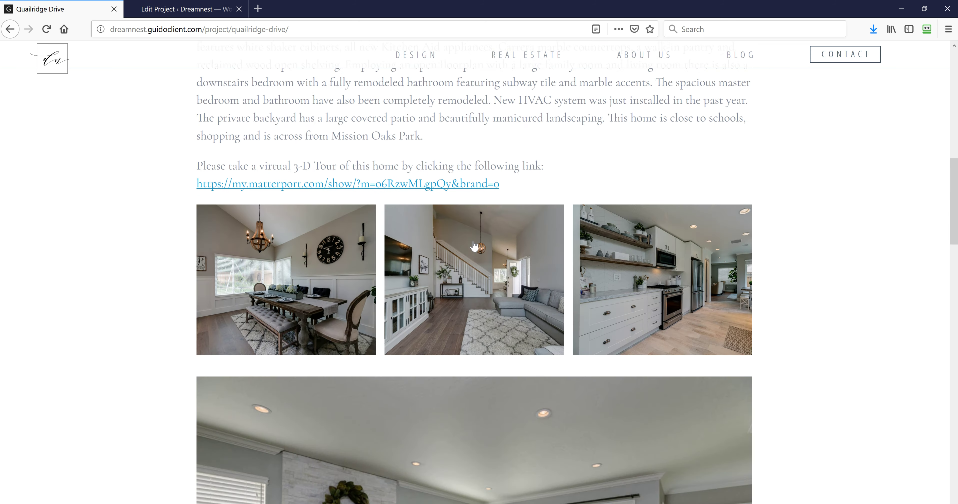
pyautogui.scroll(-5, 475, 246)
pyautogui.scroll(6, 355, 254)
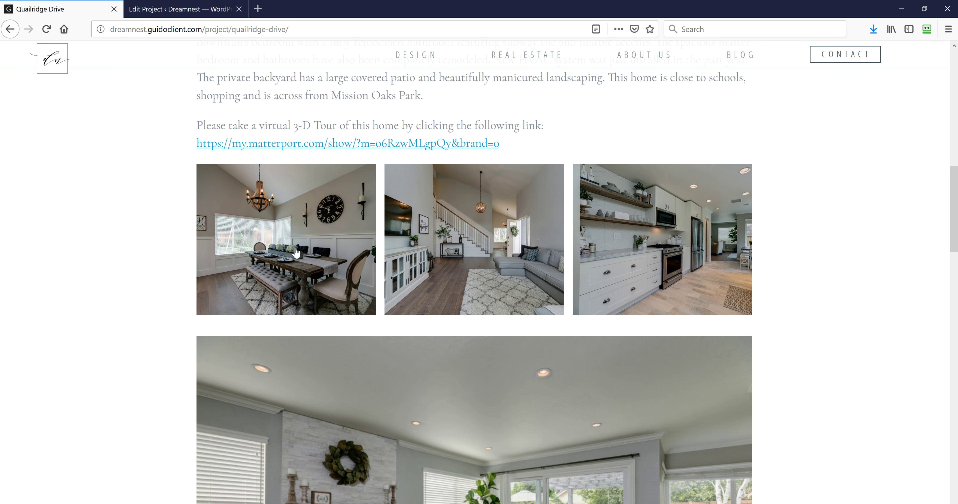
pyautogui.scroll(-8, 610, 246)
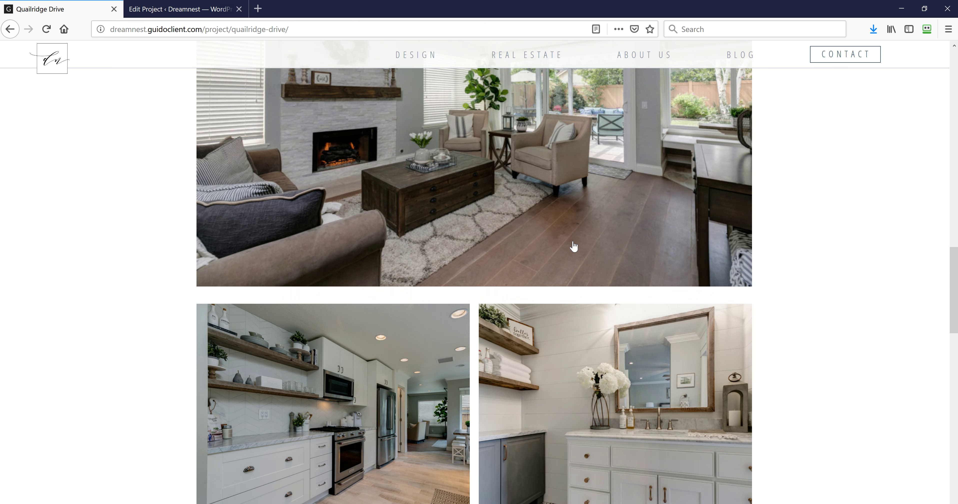
pyautogui.scroll(-12, 571, 205)
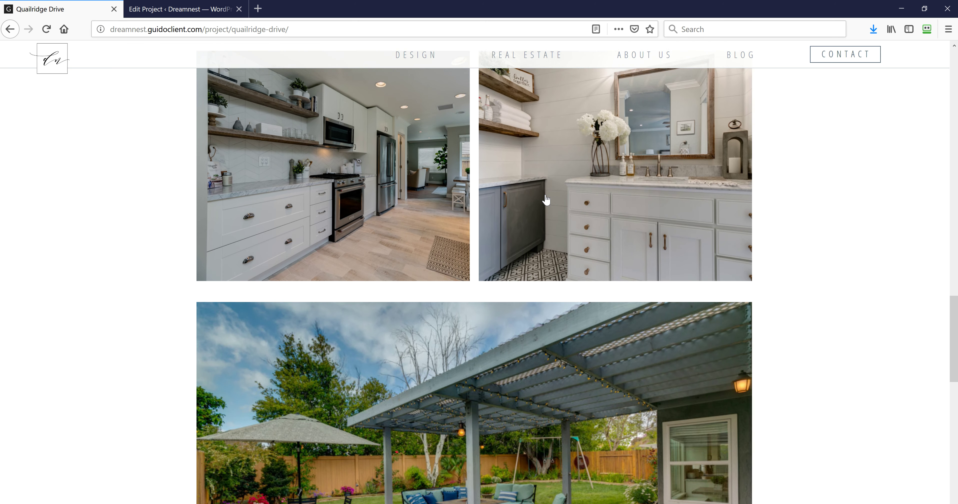
pyautogui.scroll(20, 539, 220)
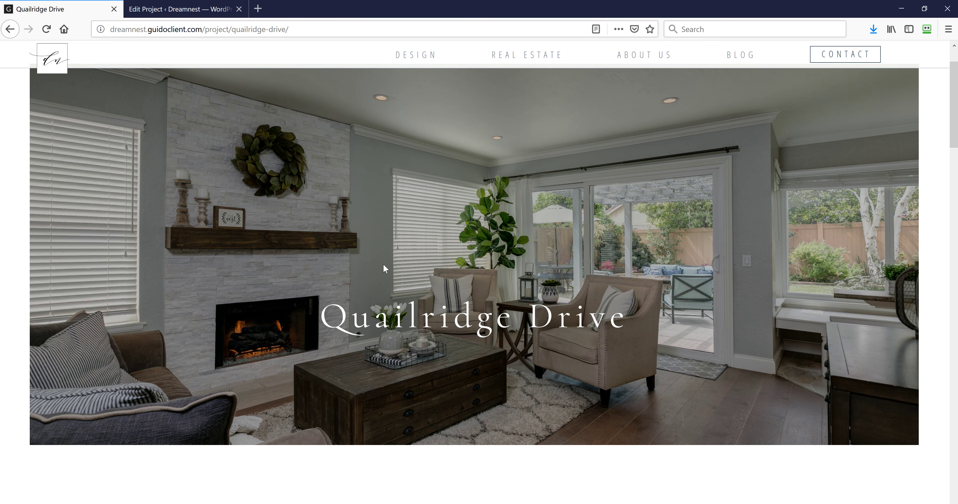
pyautogui.scroll(-10, 382, 262)
pyautogui.scroll(-9, 382, 265)
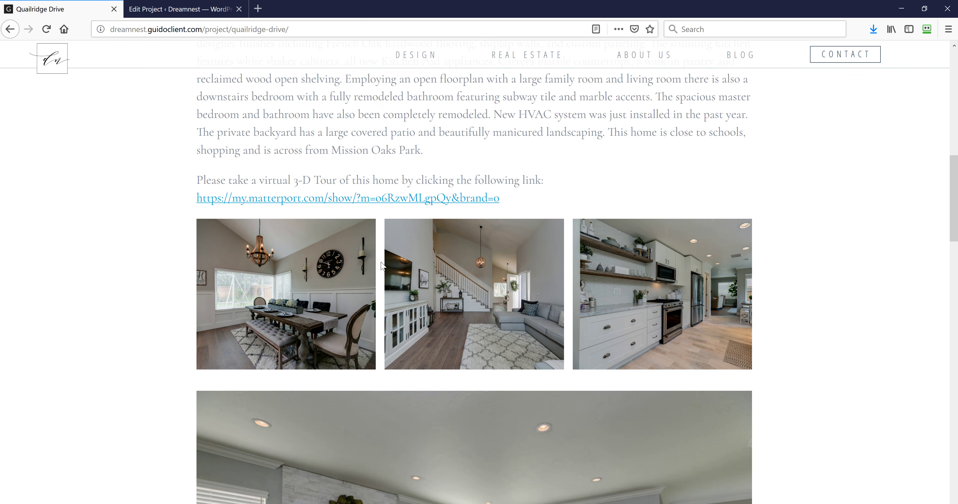
pyautogui.scroll(-7, 385, 267)
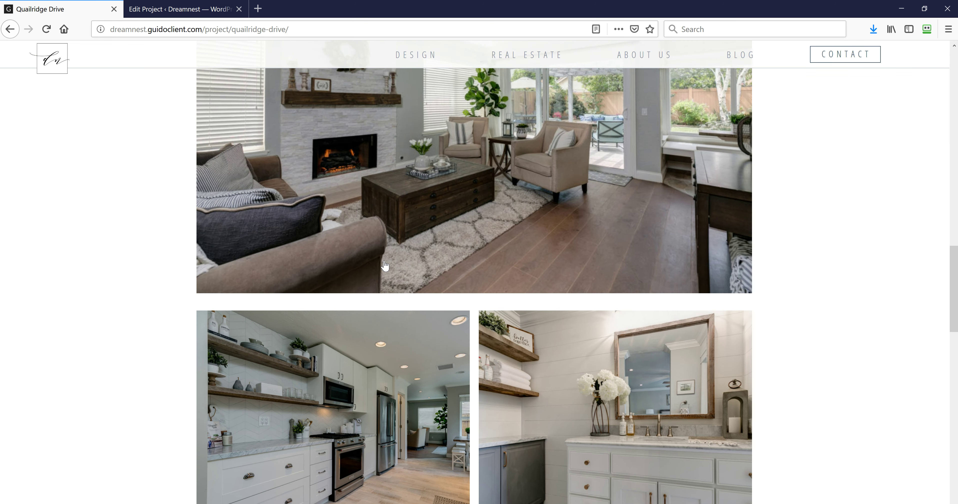
pyautogui.scroll(-2, 405, 261)
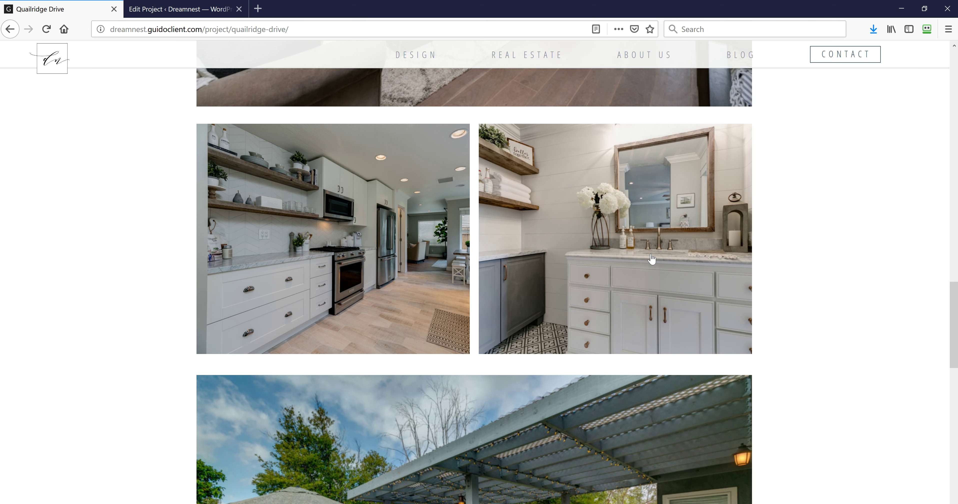
pyautogui.scroll(-6, 374, 275)
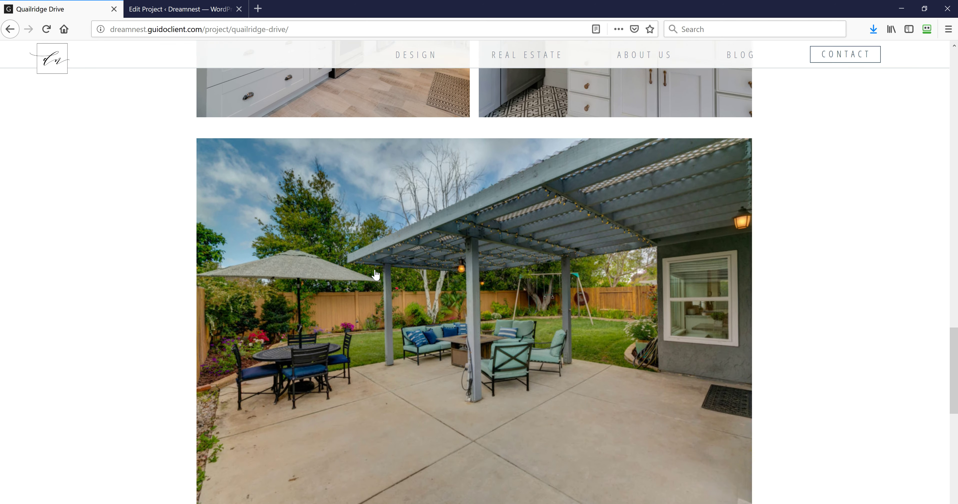
pyautogui.scroll(10, 376, 275)
pyautogui.scroll(3, 376, 275)
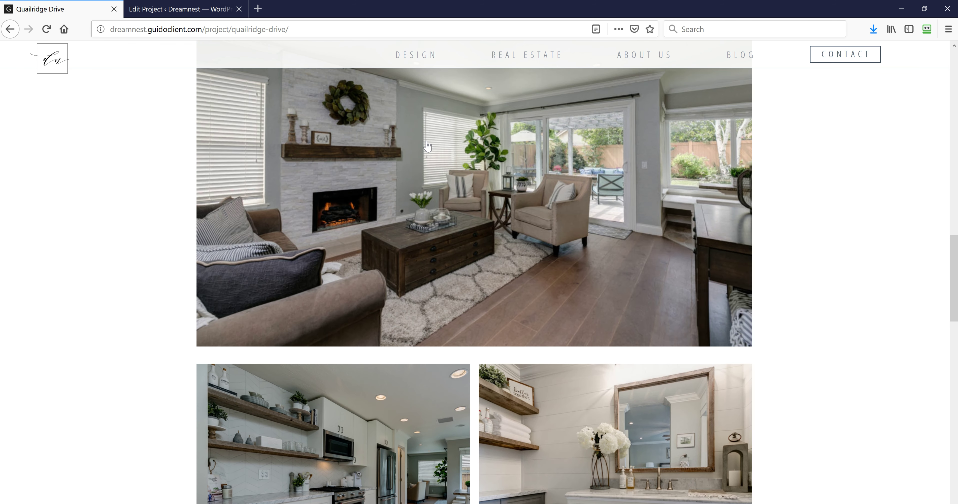
# Return to the Quailridge Drive editor and open, then dismiss, the block inserter
pyautogui.click(186, 10)
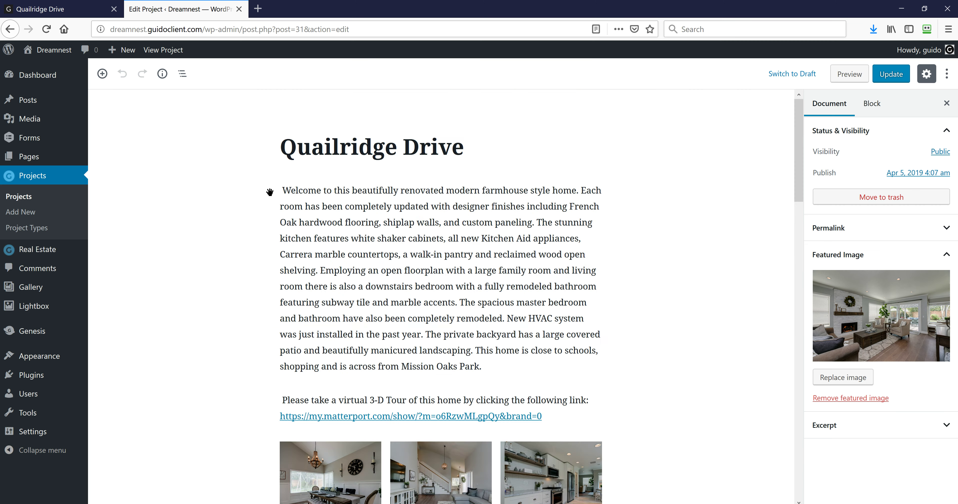
pyautogui.scroll(-6, 376, 184)
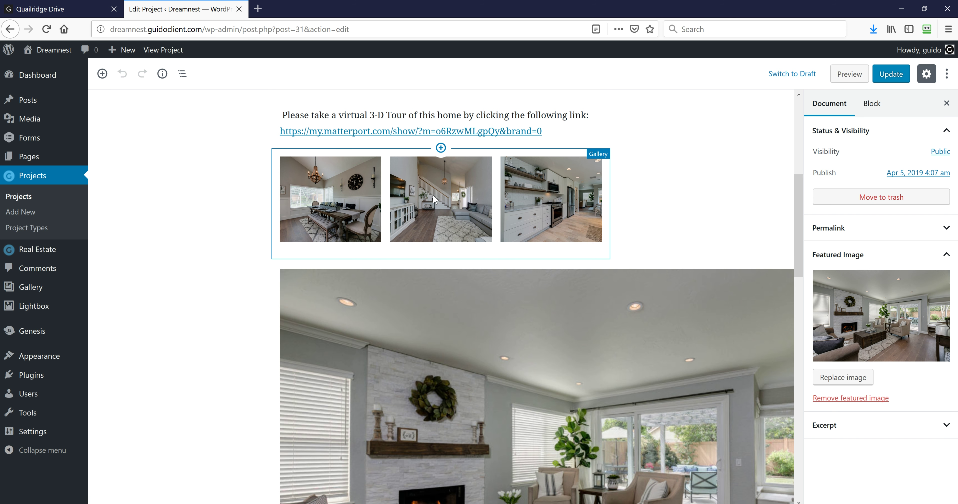
pyautogui.scroll(-3, 423, 244)
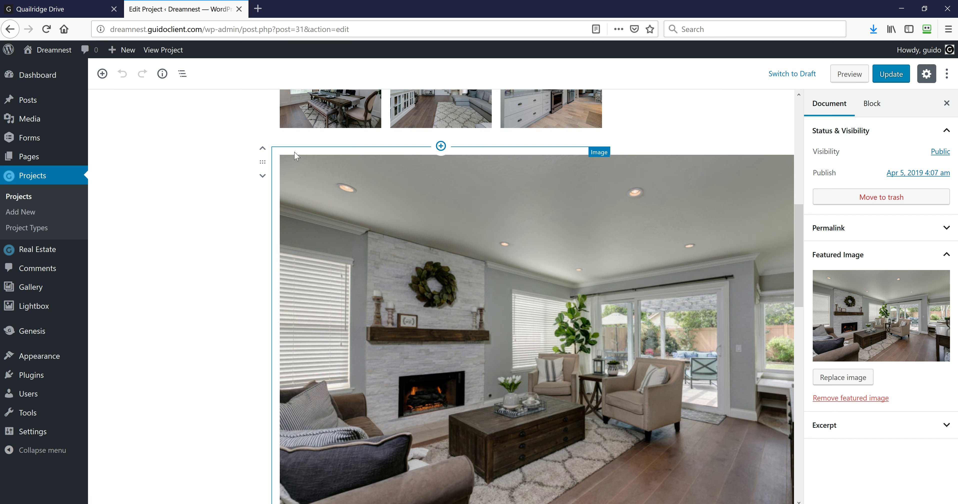
pyautogui.click(103, 74)
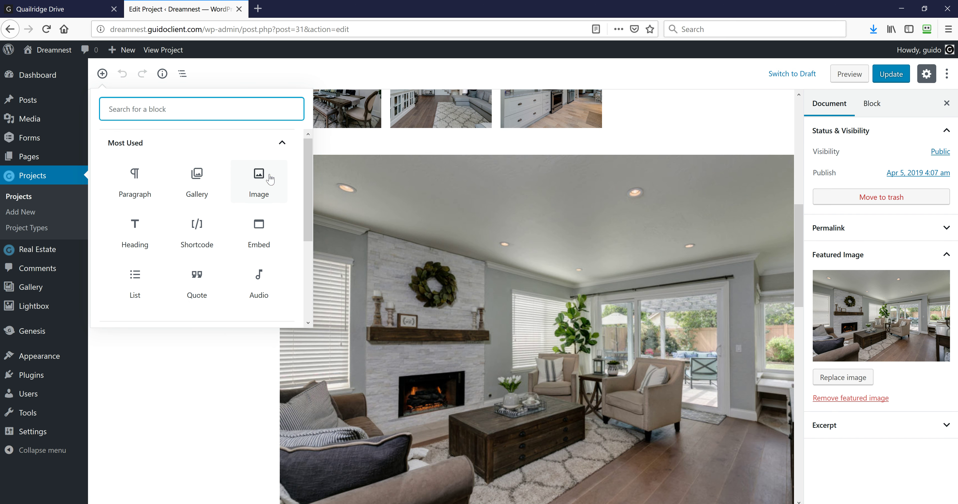
pyautogui.click(458, 248)
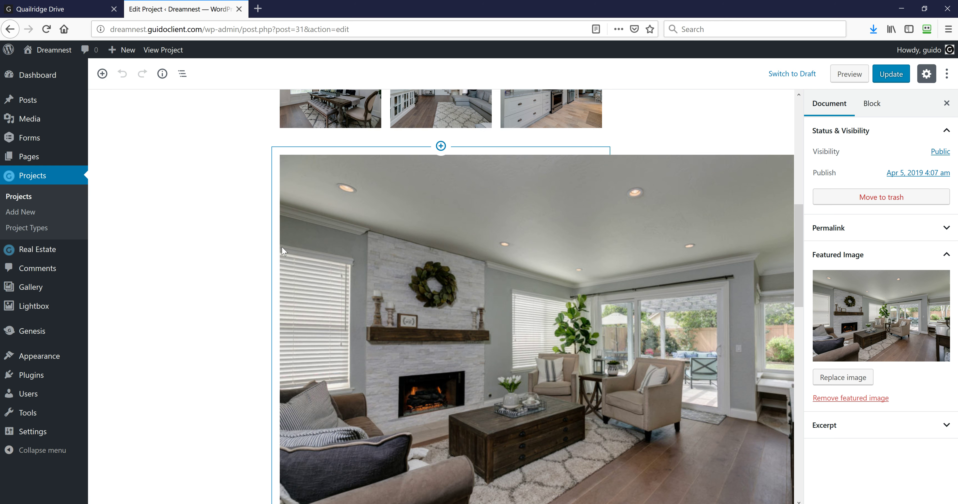
# Scroll the editor's image blocks down to the 2-column kitchen and bathroom gallery
pyautogui.scroll(-8, 458, 282)
pyautogui.scroll(-3, 457, 317)
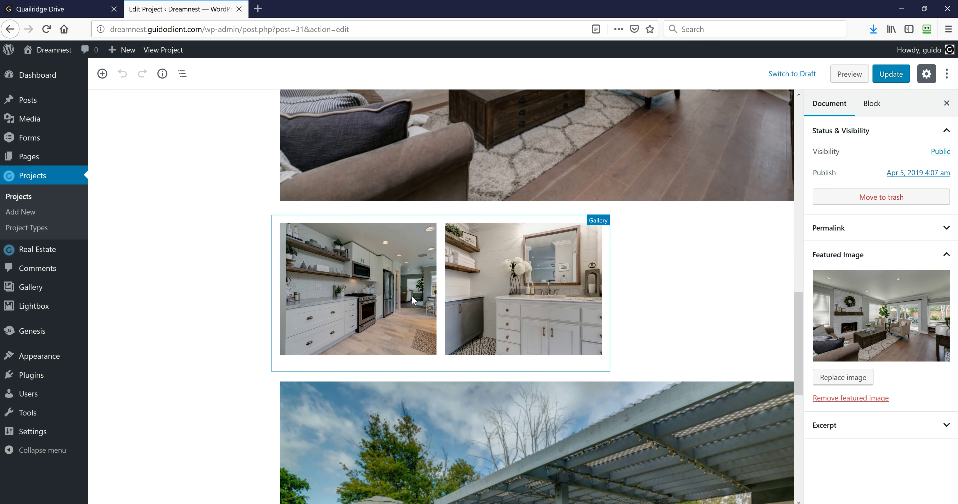
pyautogui.scroll(-5, 515, 296)
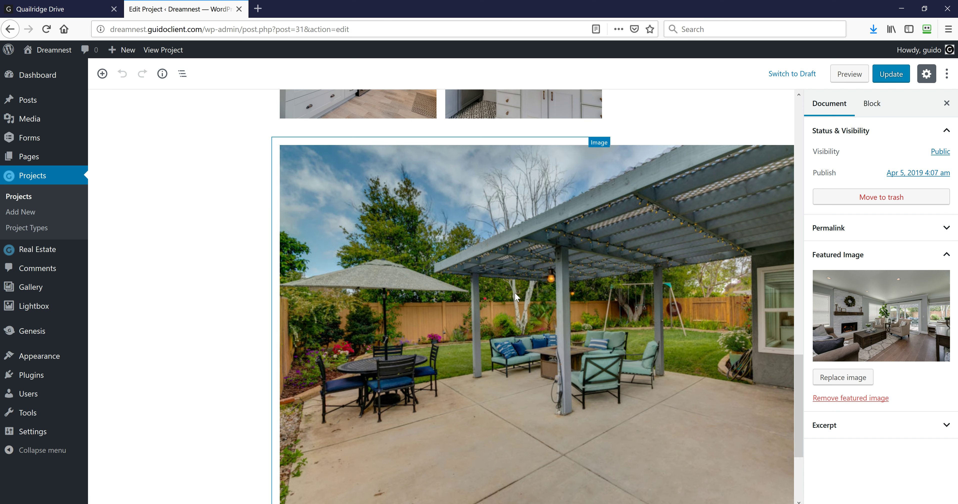
pyautogui.scroll(10, 515, 294)
pyautogui.scroll(10, 491, 269)
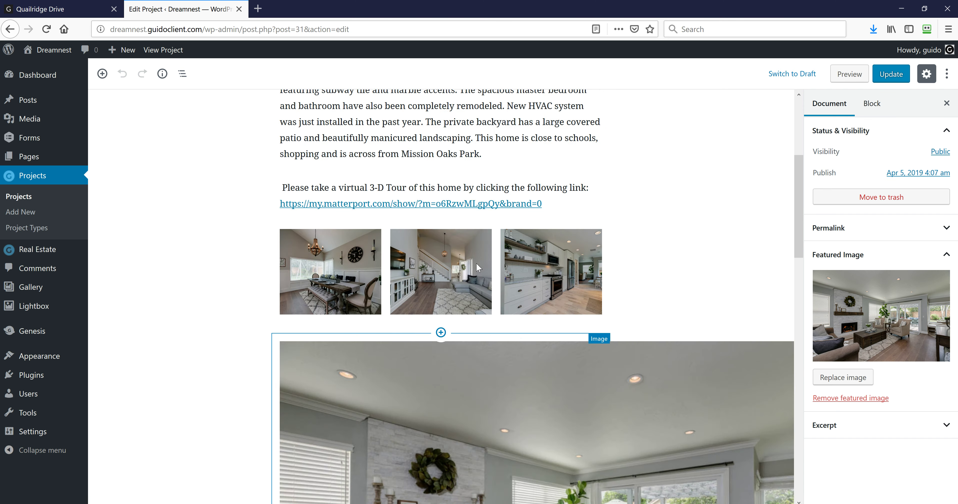
pyautogui.scroll(-6, 563, 405)
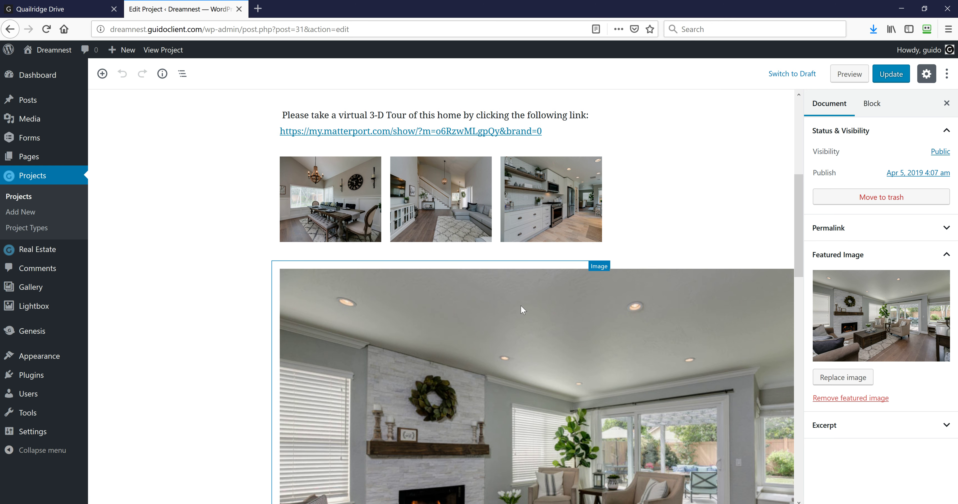
pyautogui.scroll(1, 521, 306)
pyautogui.scroll(-6, 558, 332)
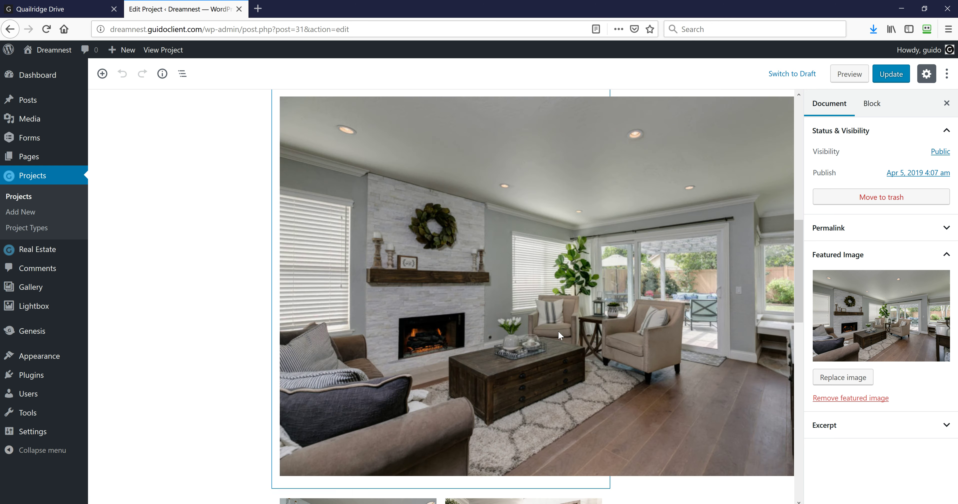
pyautogui.scroll(-7, 558, 331)
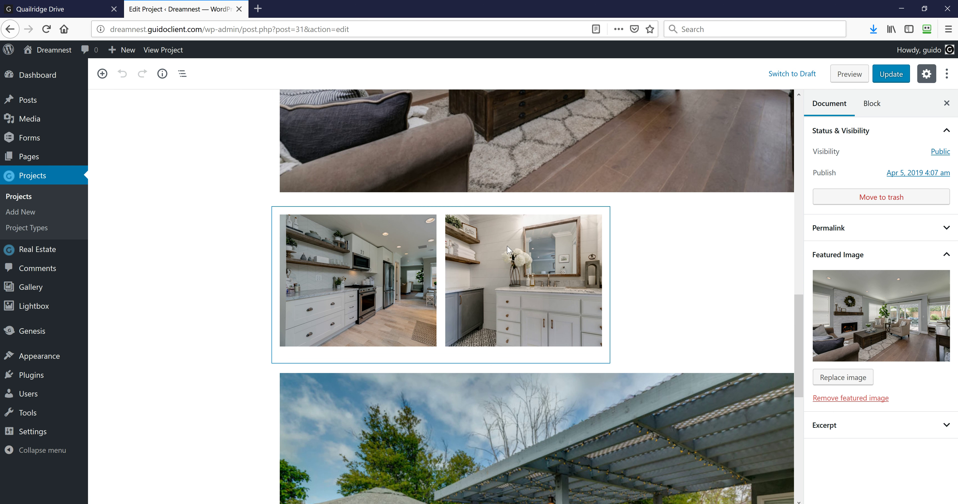
# Keep the kitchen-and-bathroom gallery linked to Media File, then view those photos on the live page
pyautogui.moveTo(392, 213)
pyautogui.click(341, 237)
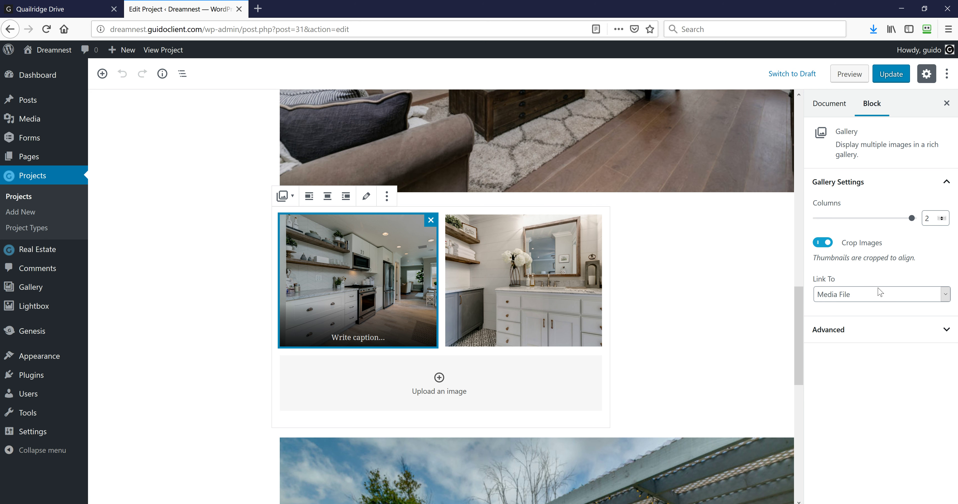
pyautogui.click(869, 296)
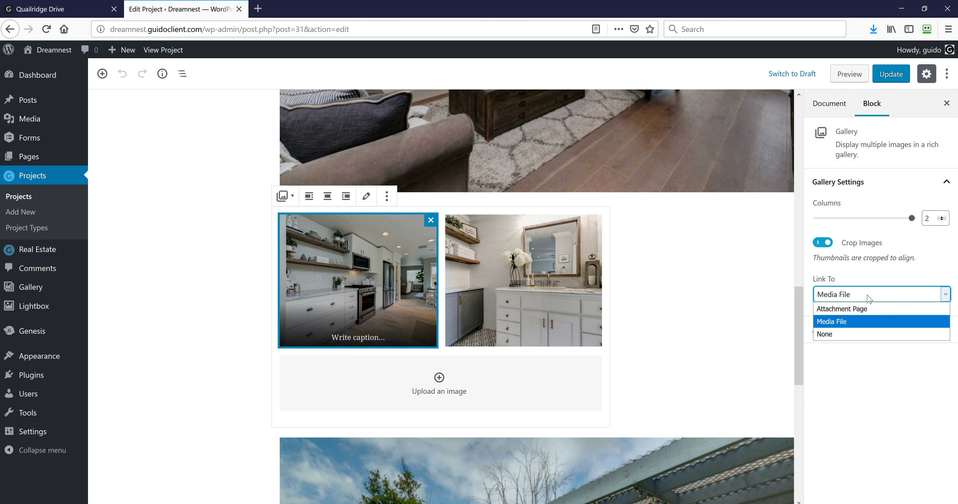
pyautogui.click(869, 297)
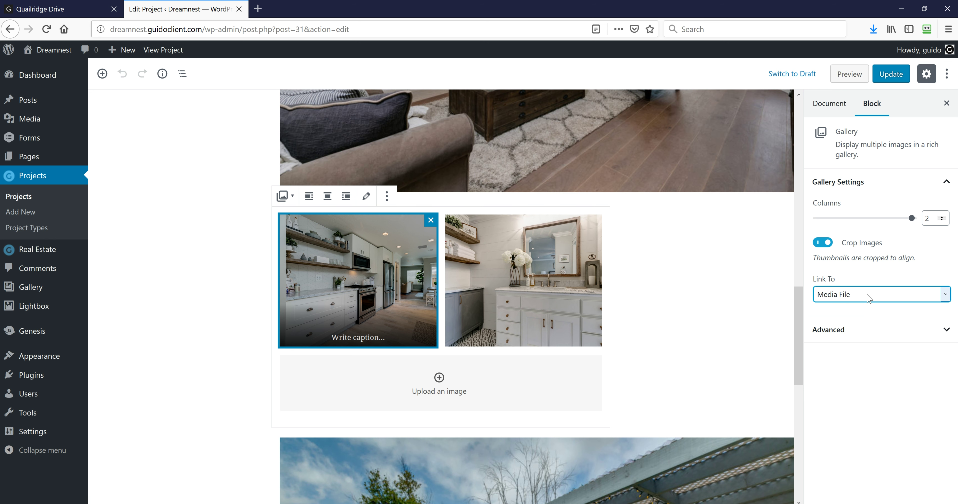
pyautogui.click(72, 10)
pyautogui.scroll(-3, 294, 274)
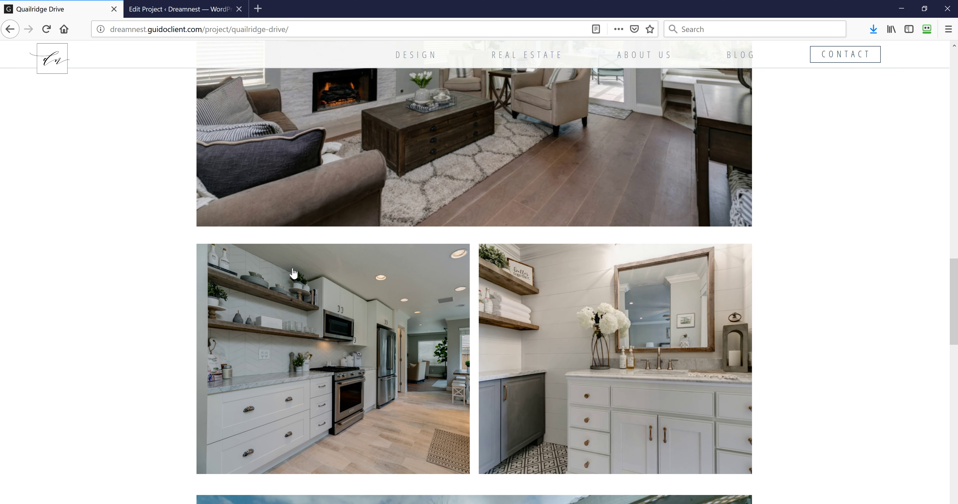
# Enlarge the live kitchen photo in the lightbox, close it, and return to the project editor
pyautogui.click(293, 273)
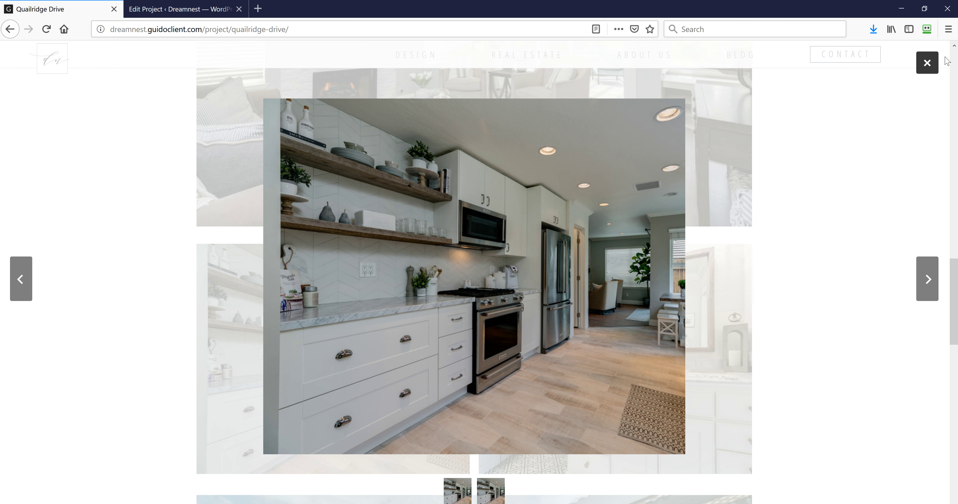
pyautogui.click(927, 63)
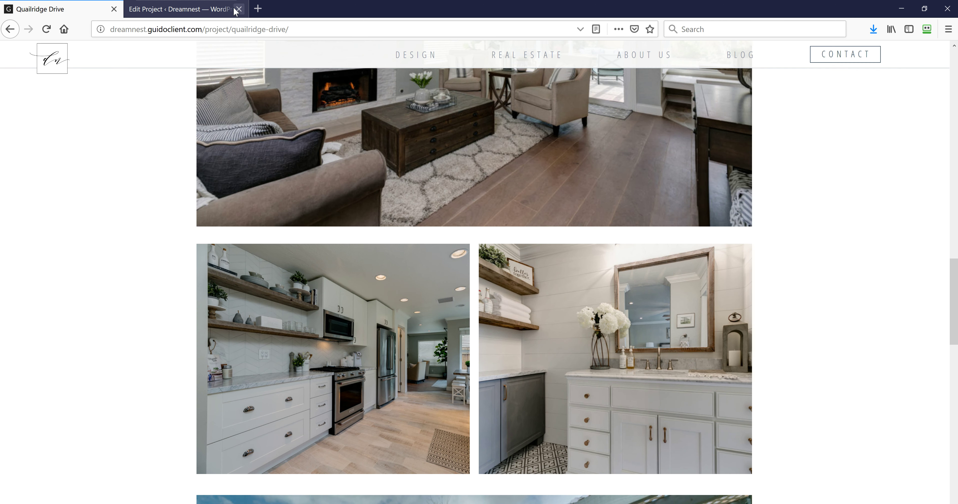
pyautogui.click(214, 9)
pyautogui.scroll(-3, 587, 366)
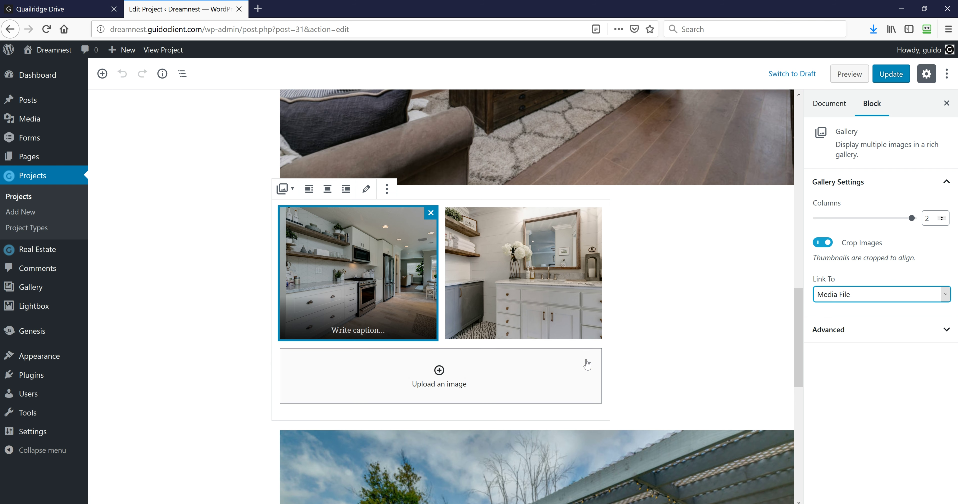
# Select the patio image to check its Large 1024 × 680 size and Media File link
pyautogui.click(582, 373)
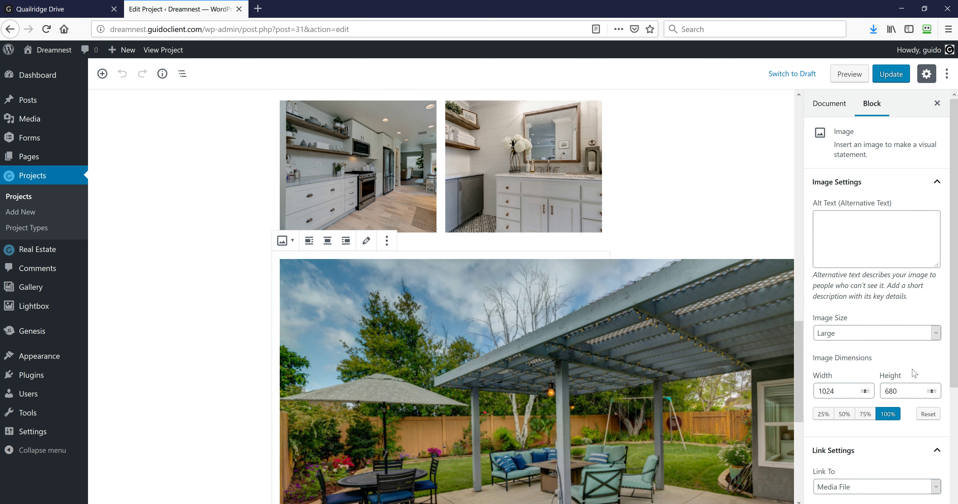
pyautogui.scroll(-2, 914, 372)
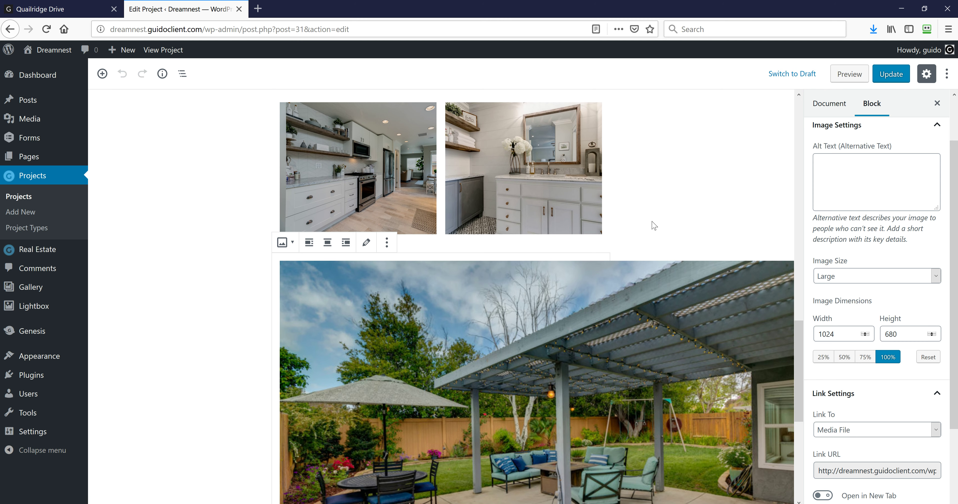
pyautogui.scroll(15, 652, 222)
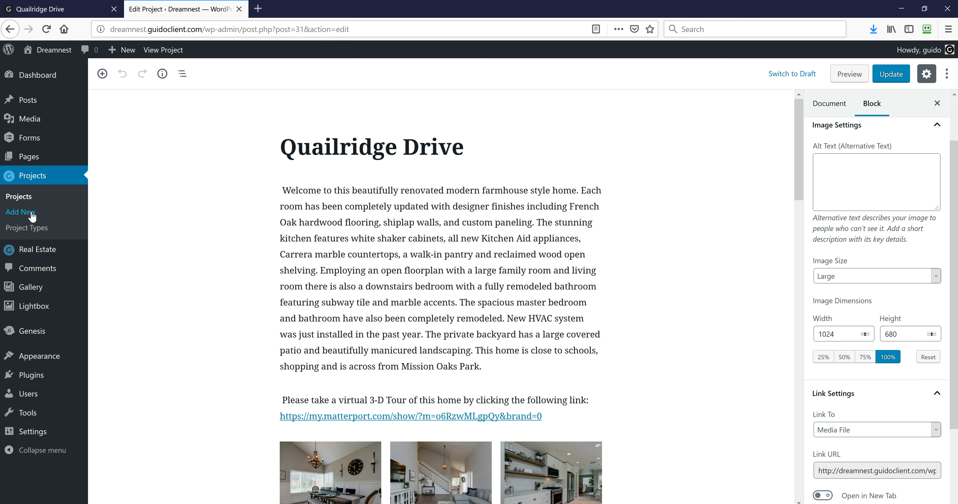
# Start a blank new project and compare it with the live Quailridge Drive page
pyautogui.click(17, 214)
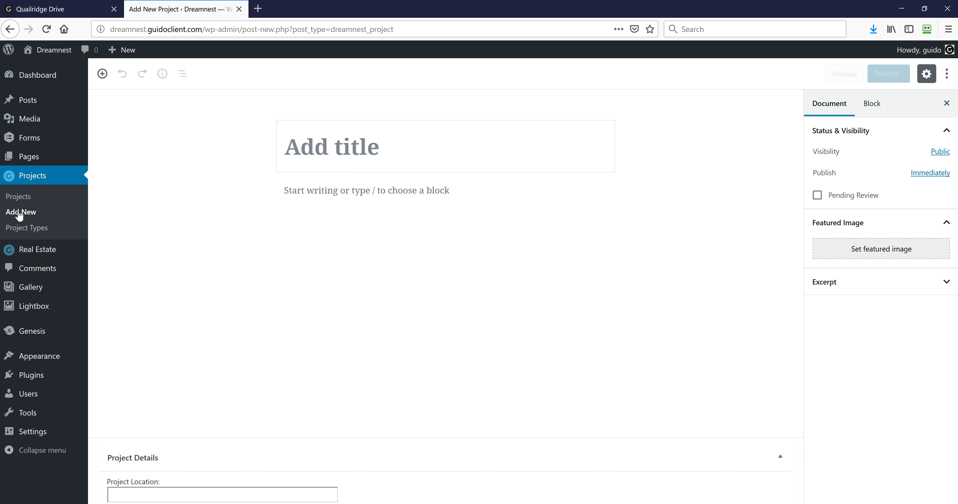
pyautogui.click(319, 153)
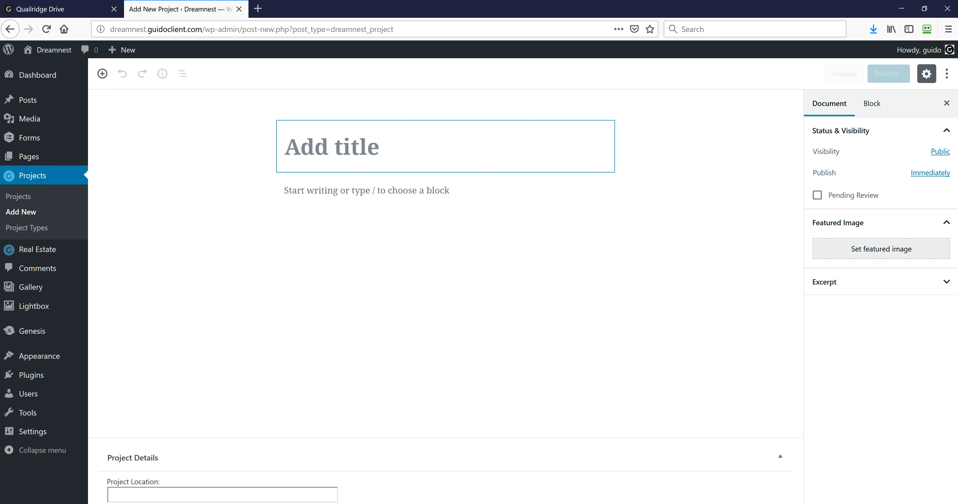
pyautogui.click(62, 9)
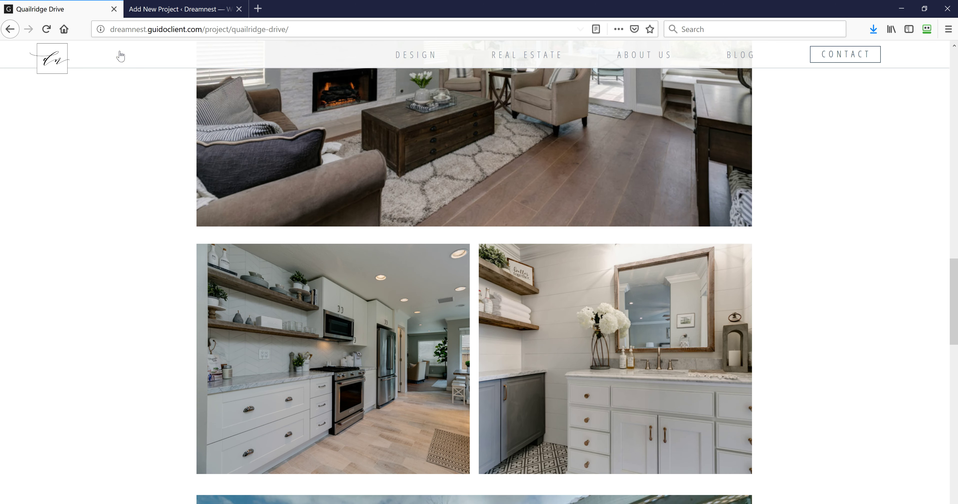
pyautogui.scroll(15, 339, 235)
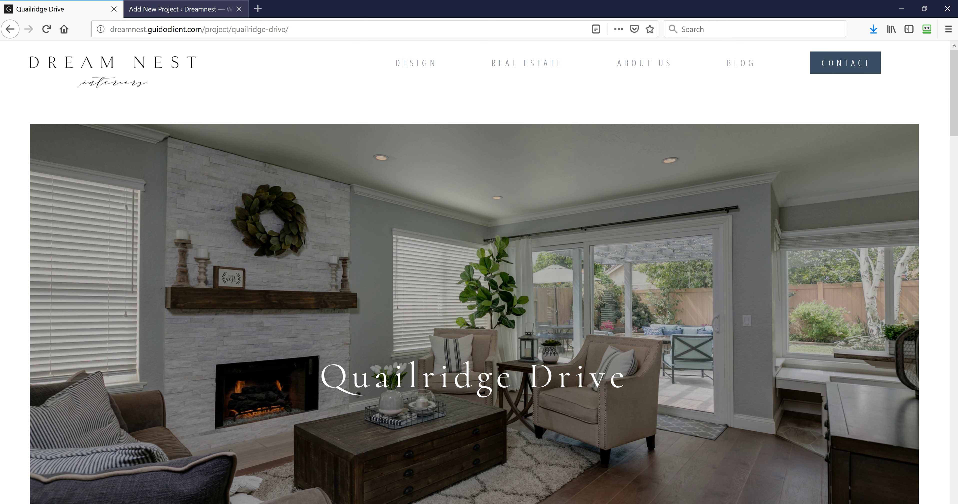
# Click into the new project's title, then check the live project page again
pyautogui.click(186, 14)
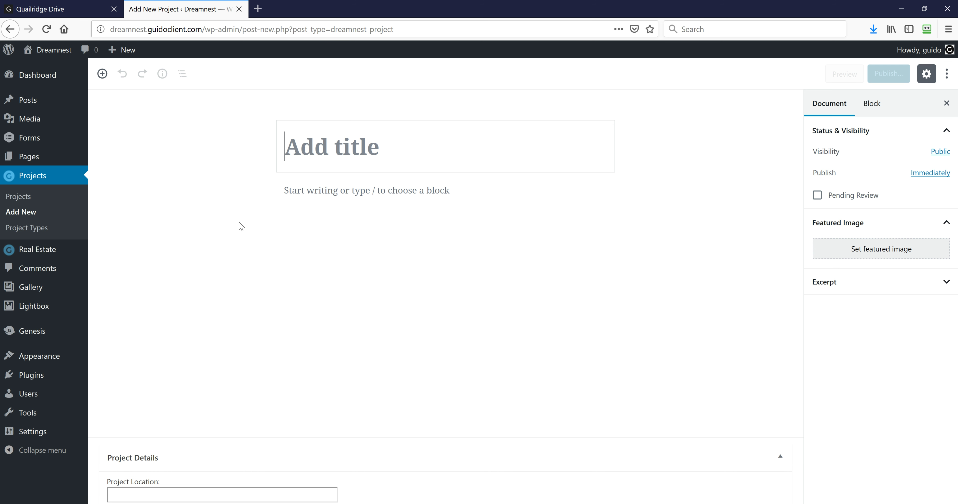
pyautogui.click(285, 146)
pyautogui.click(76, 11)
pyautogui.scroll(-8, 374, 297)
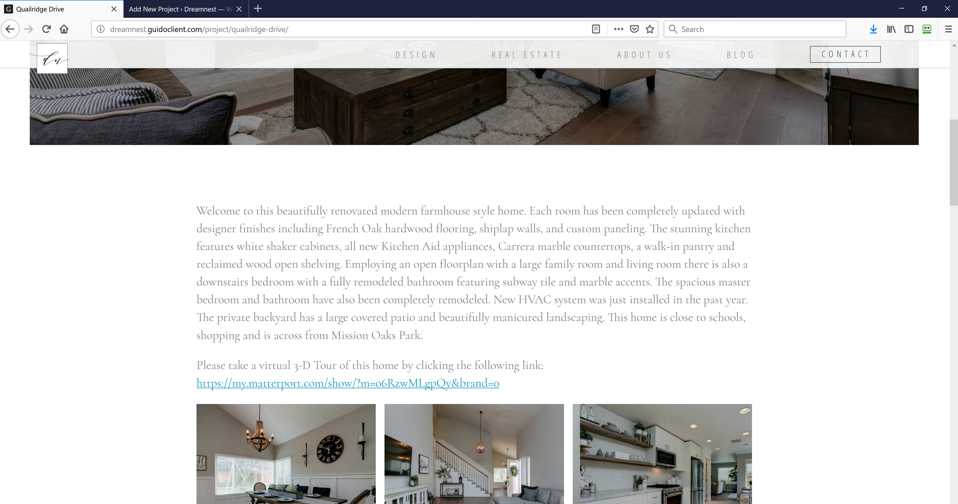
# Click the empty paragraph, collapse and reopen Project Details, and select Project Location before viewing the live page
pyautogui.click(165, 11)
pyautogui.click(285, 189)
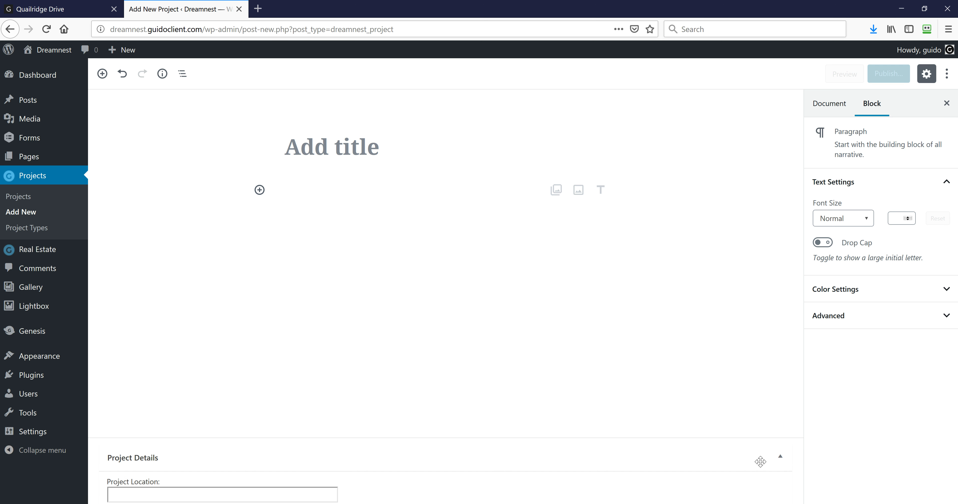
pyautogui.click(781, 459)
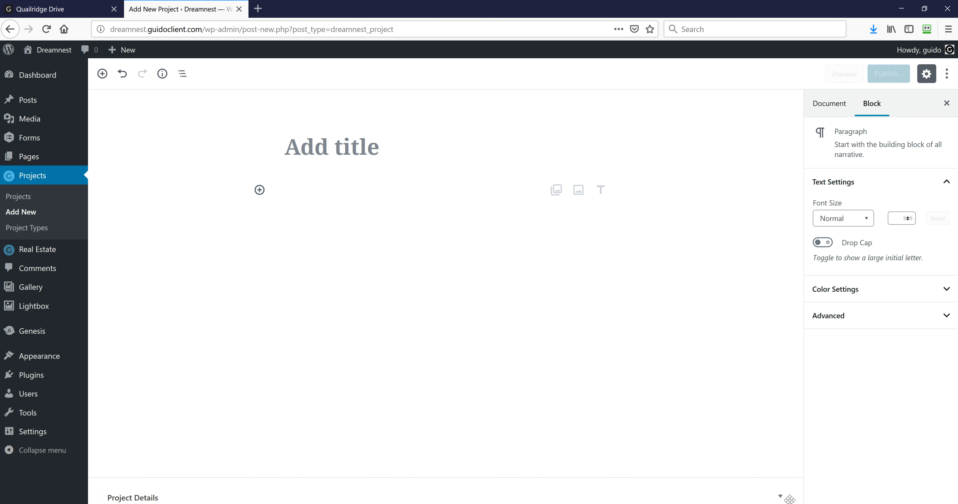
pyautogui.click(781, 496)
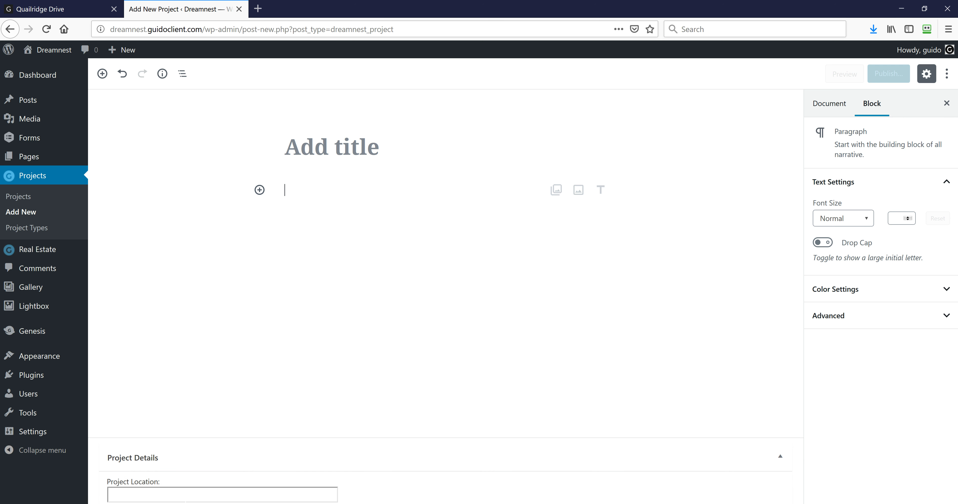
pyautogui.click(181, 491)
pyautogui.click(74, 10)
pyautogui.scroll(-7, 354, 323)
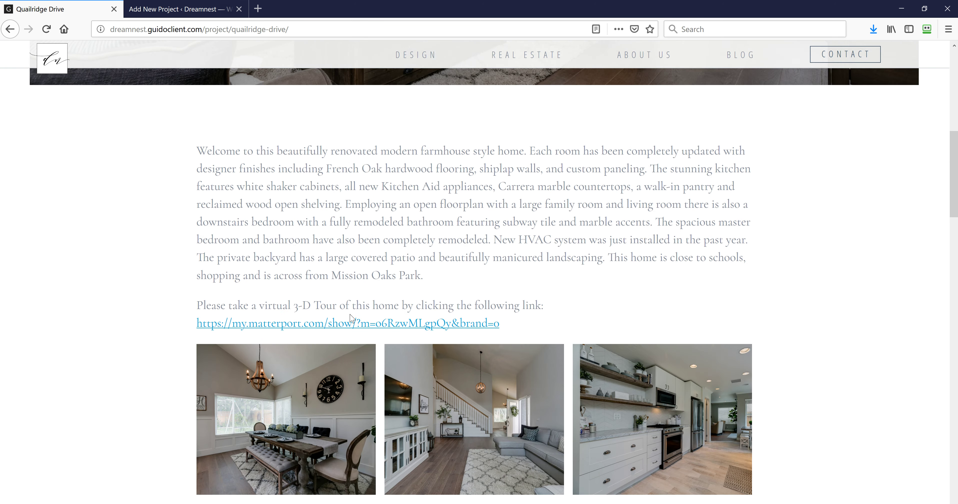
# Go back from the patio project to the live Design portfolio, scroll it, then return to the blank Add New Project editor
pyautogui.scroll(-20, 354, 323)
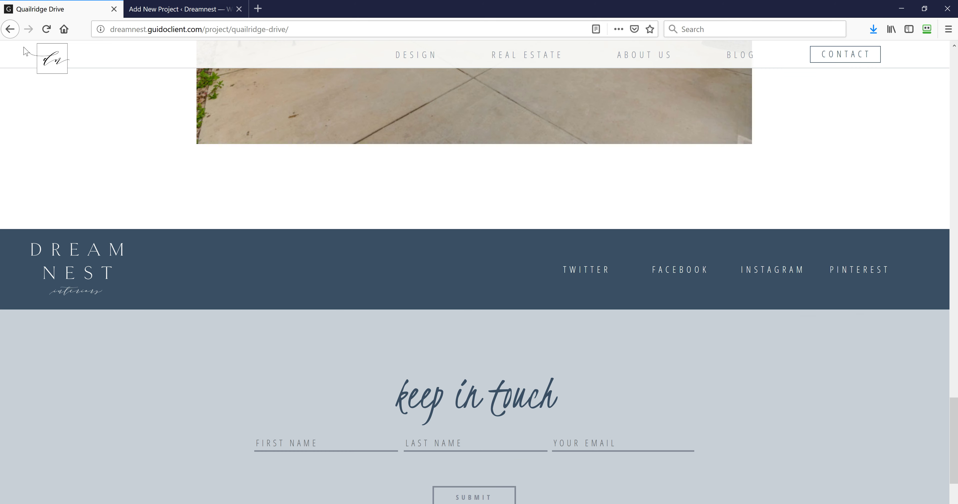
pyautogui.click(13, 32)
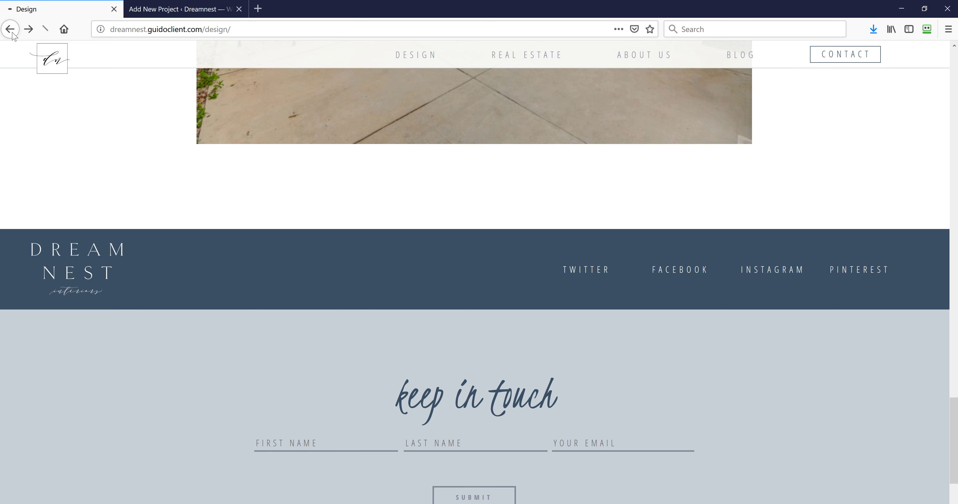
pyautogui.scroll(-10, 250, 220)
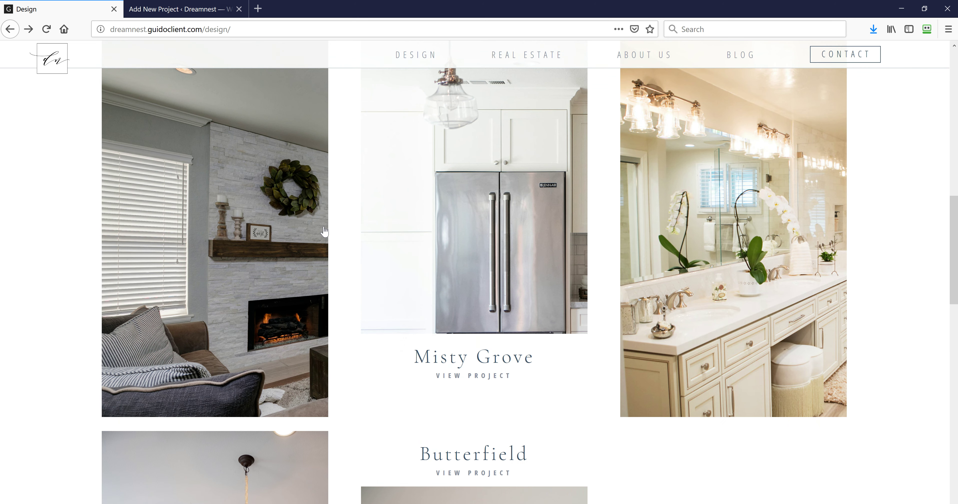
pyautogui.scroll(-10, 322, 230)
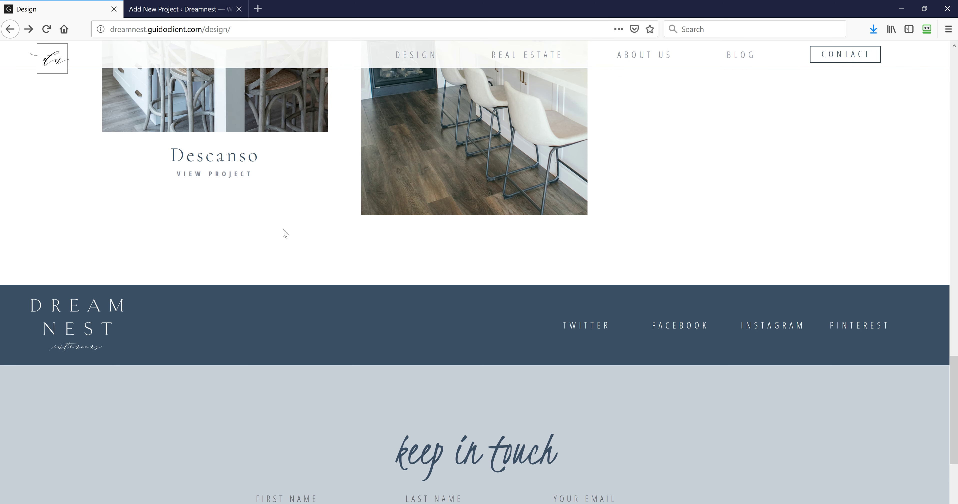
pyautogui.click(181, 11)
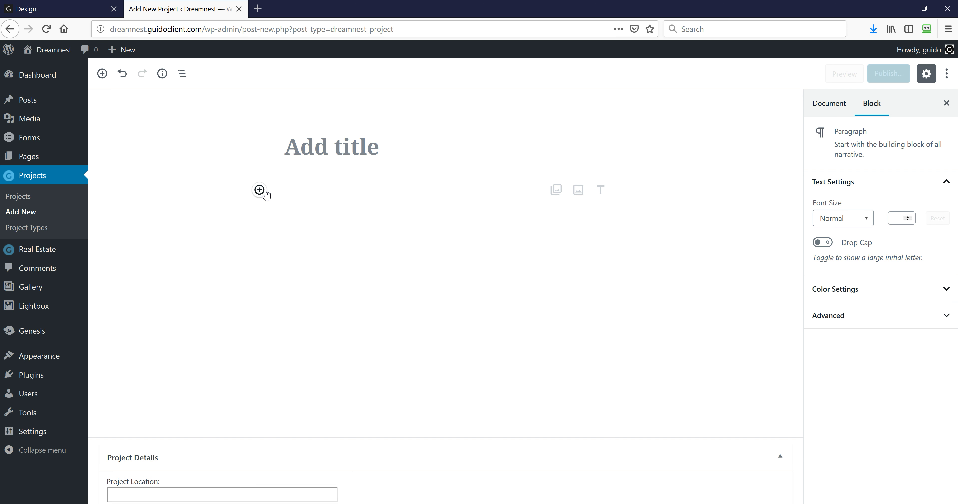
# Browse the block inserter's block types, then return to the live Design grid showing Quailridge Drive, Camino Concordia and Butterfield
pyautogui.click(260, 191)
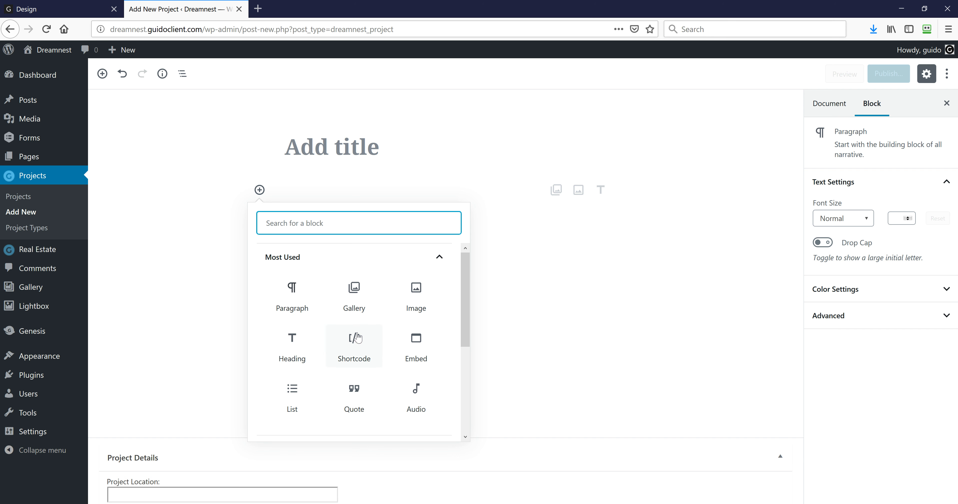
pyautogui.click(643, 356)
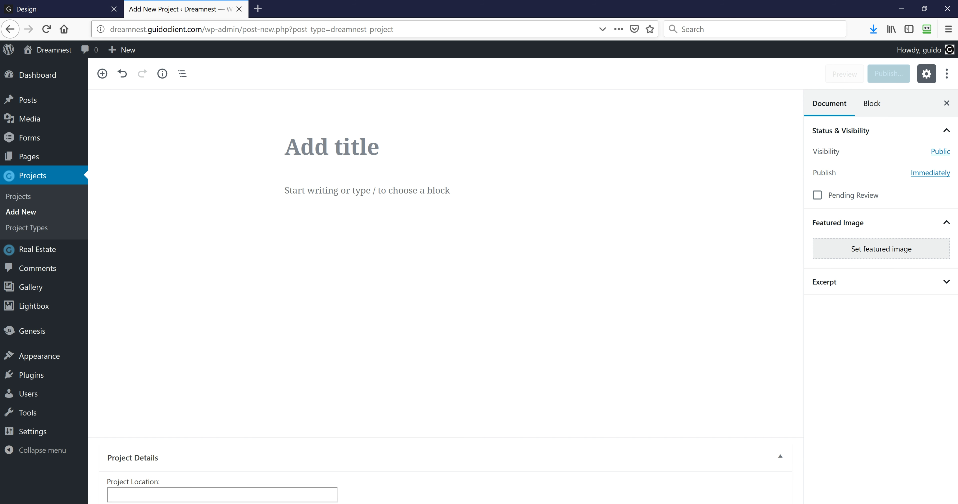
pyautogui.click(61, 9)
pyautogui.scroll(15, 217, 233)
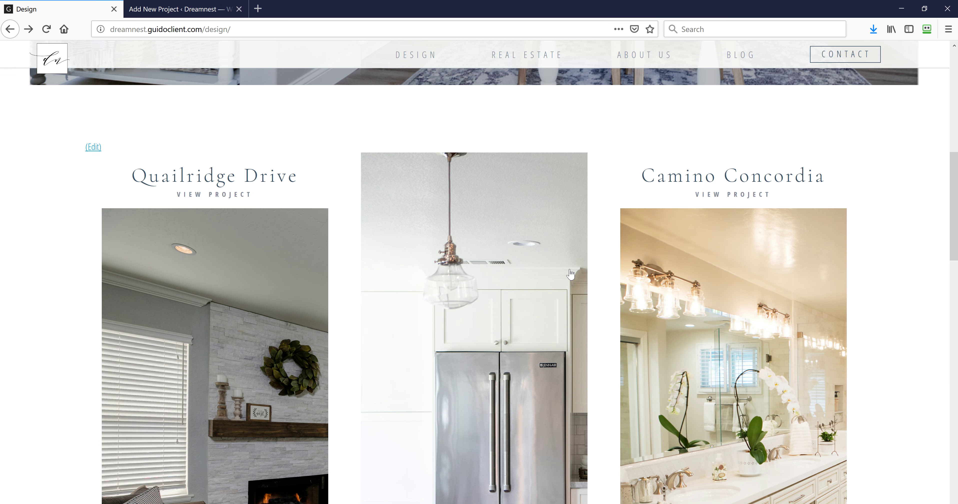
# Scroll the live Design page, then switch back to the empty Add New Project editor
pyautogui.scroll(-2, 215, 238)
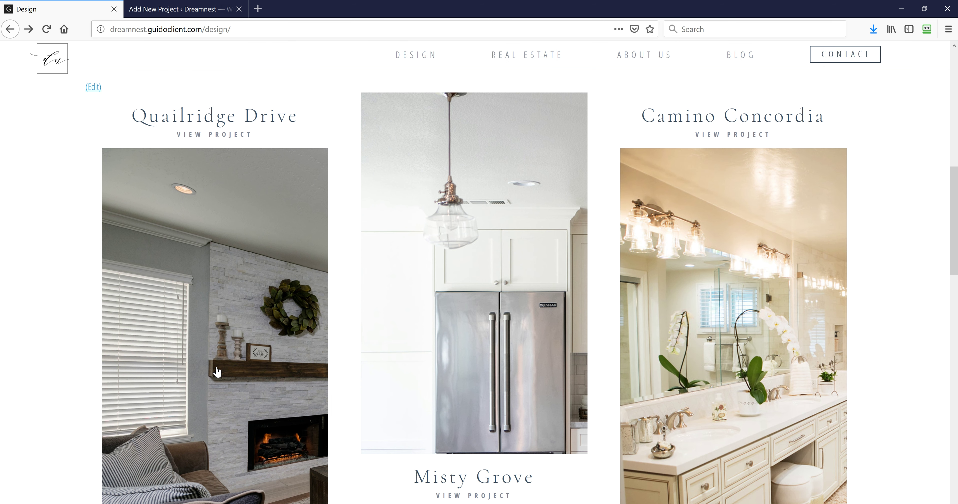
pyautogui.click(153, 10)
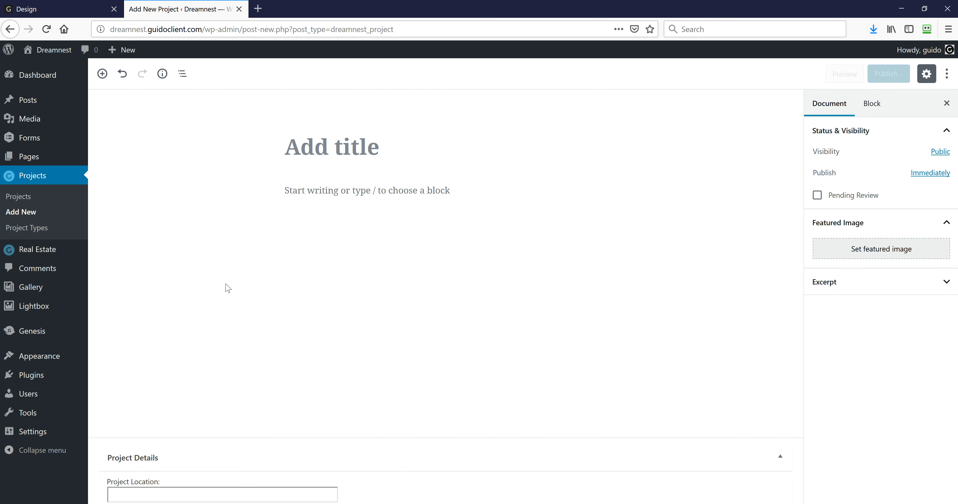
# Discard the unsaved project and open Projects > Project Types, showing Interior Design (interior-design, count 4)
pyautogui.click(35, 235)
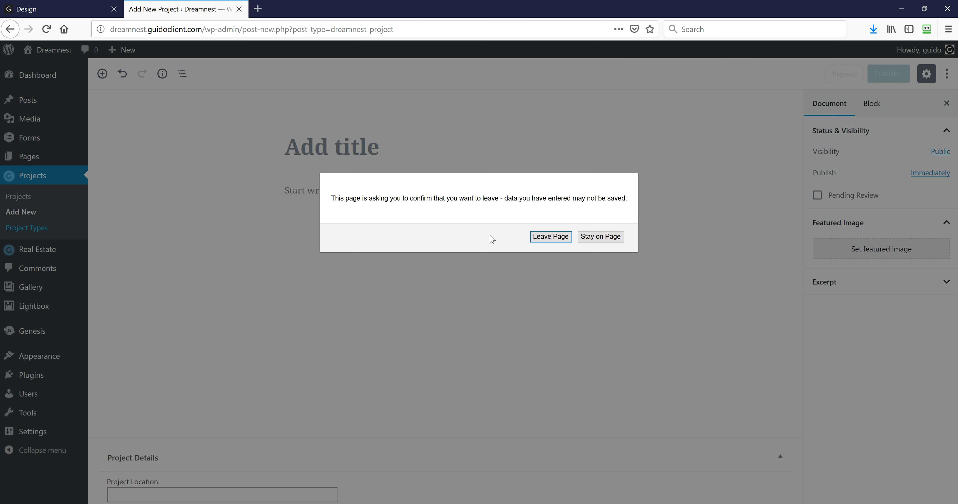
pyautogui.click(551, 238)
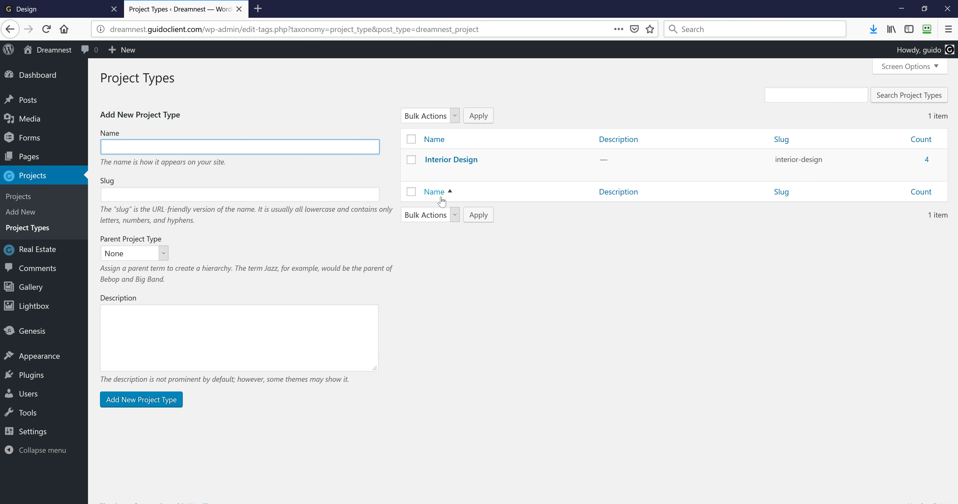
# Glance at the live Design page, then open the Real Estate admin list of 7 published listings
pyautogui.click(91, 14)
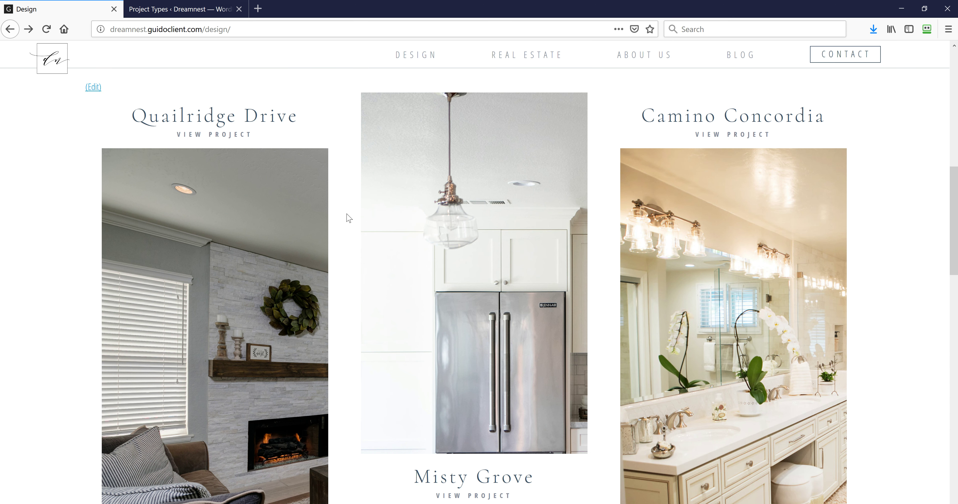
pyautogui.scroll(-5, 347, 215)
pyautogui.scroll(-3, 348, 216)
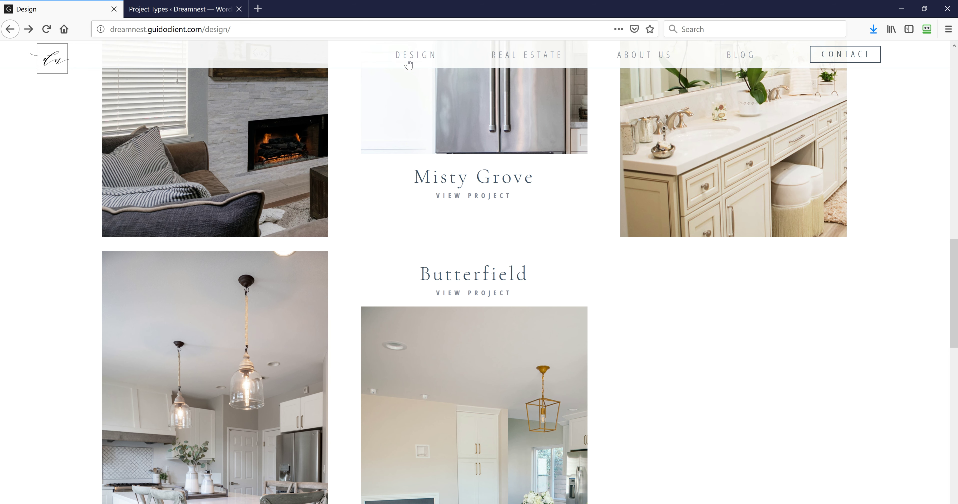
pyautogui.click(182, 9)
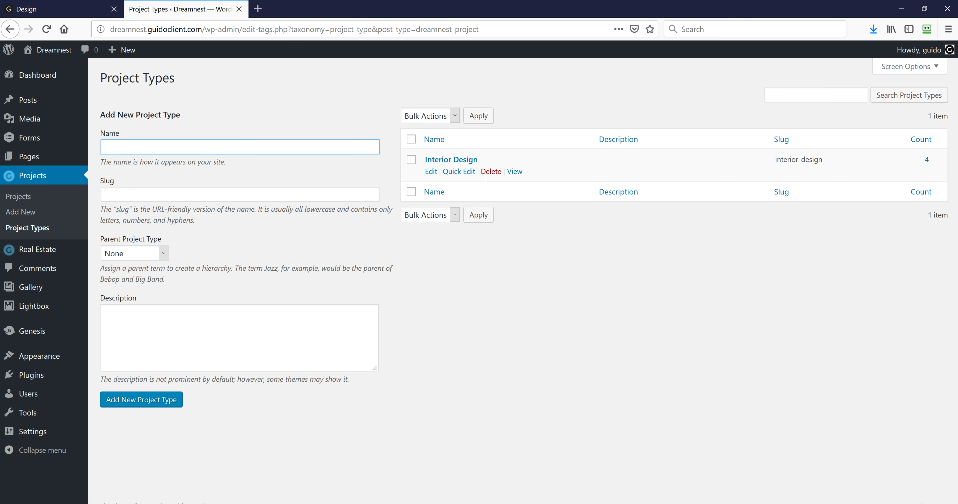
pyautogui.click(39, 255)
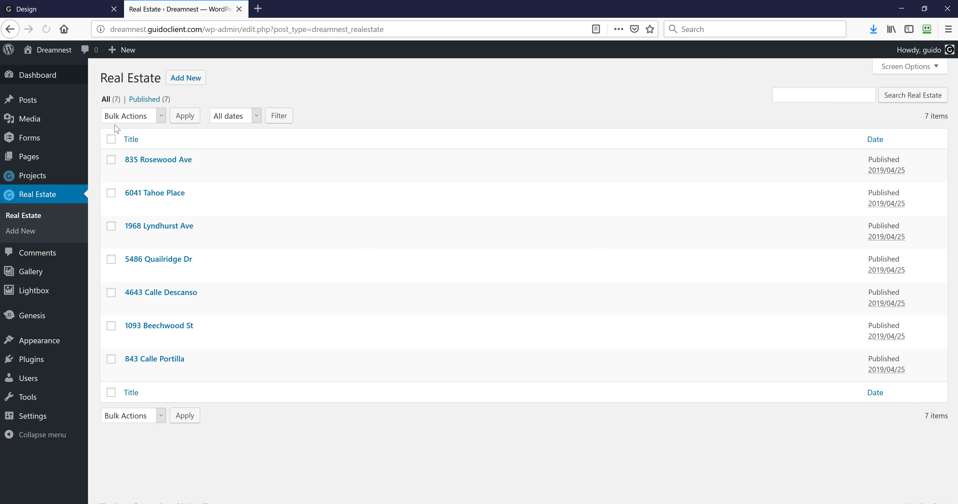
pyautogui.click(131, 173)
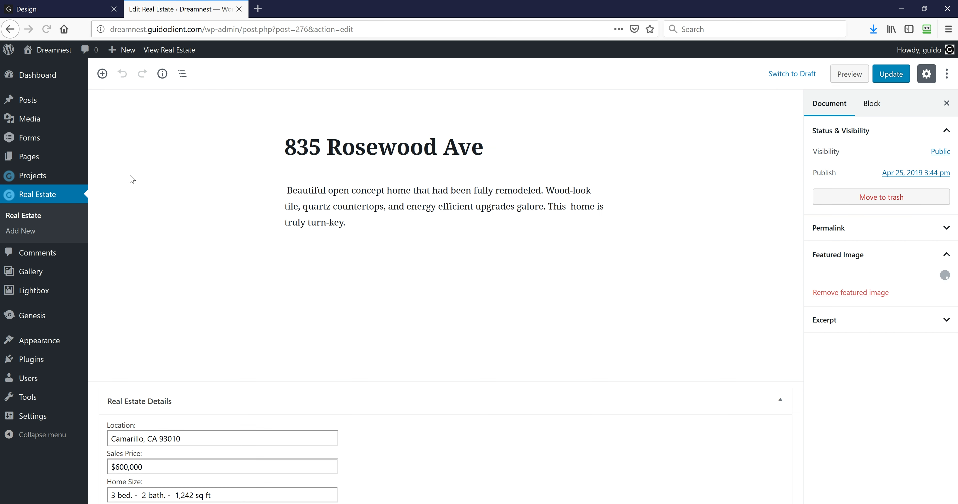
pyautogui.click(46, 8)
pyautogui.scroll(10, 417, 154)
pyautogui.click(507, 57)
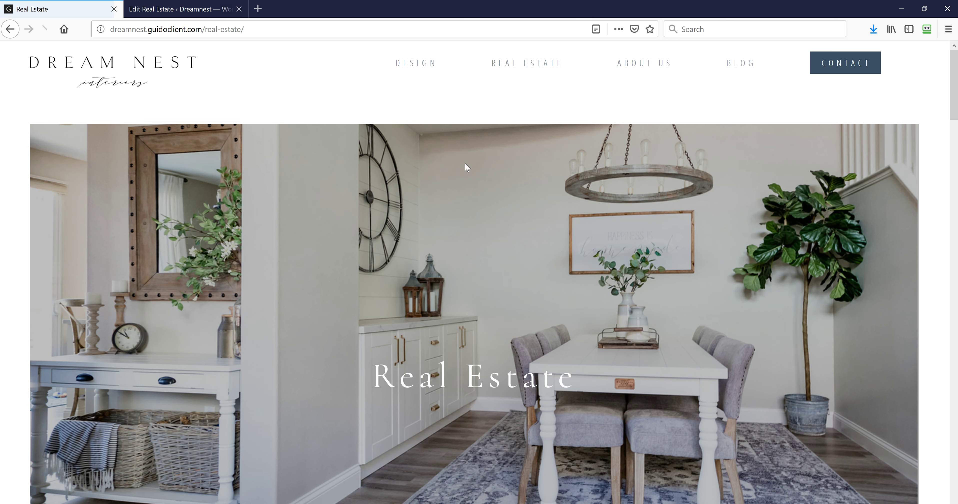
pyautogui.scroll(-1, 478, 210)
pyautogui.scroll(-10, 478, 212)
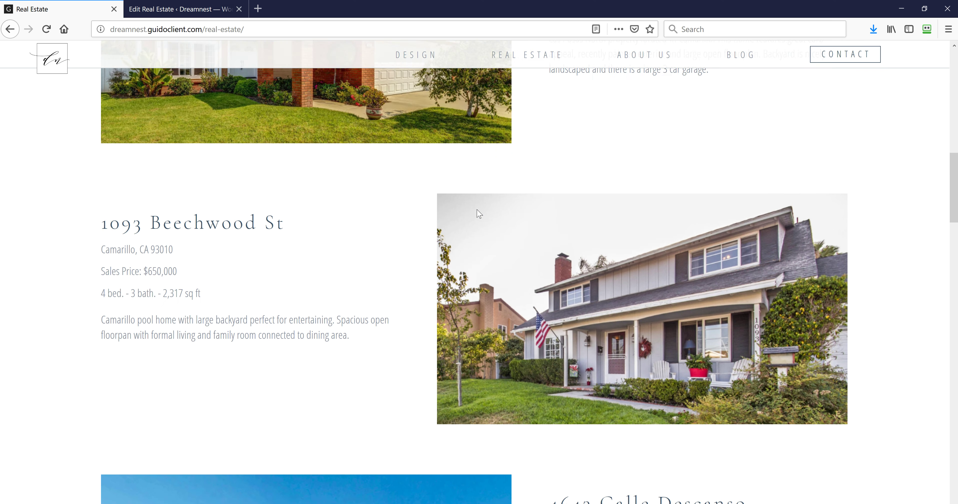
pyautogui.scroll(-5, 479, 214)
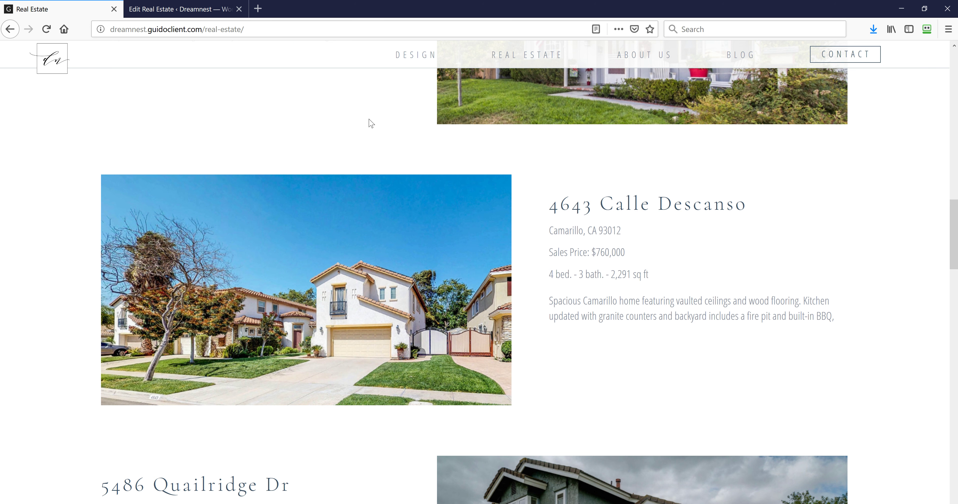
pyautogui.click(175, 10)
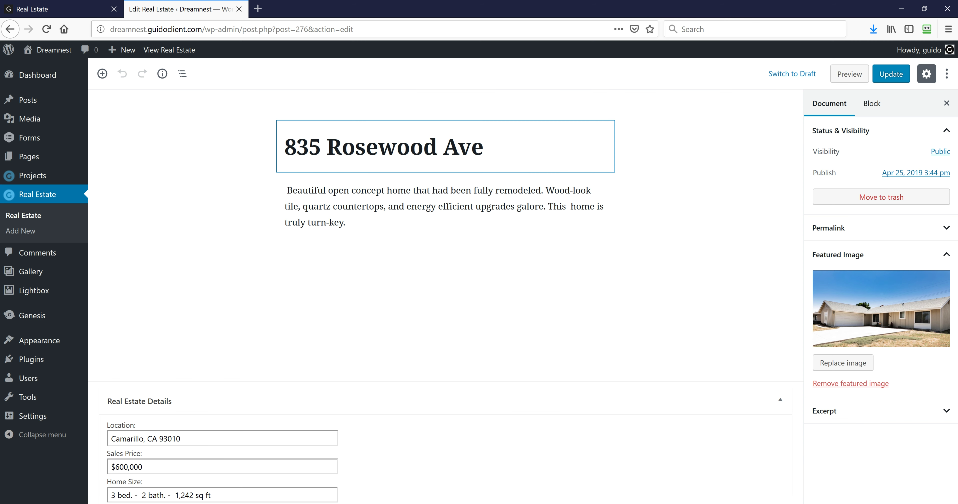
pyautogui.moveTo(285, 149); pyautogui.dragTo(483, 149)
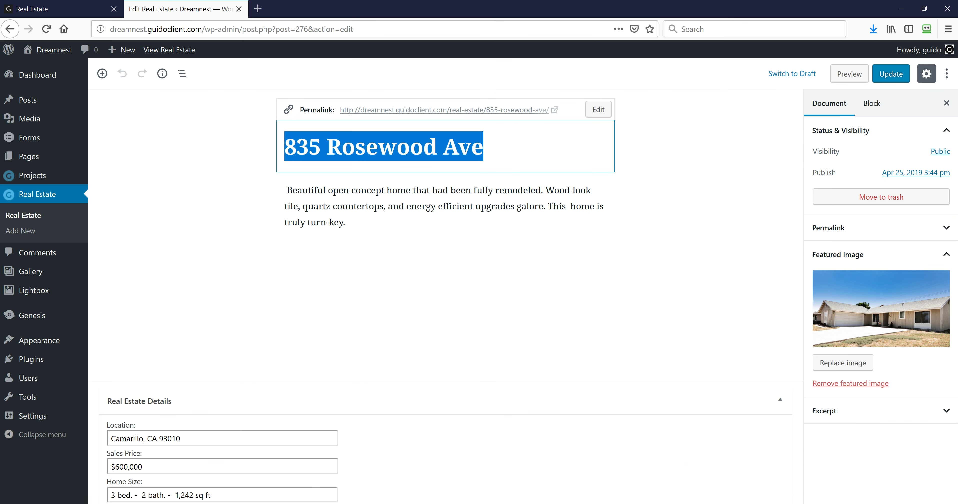
pyautogui.click(88, 11)
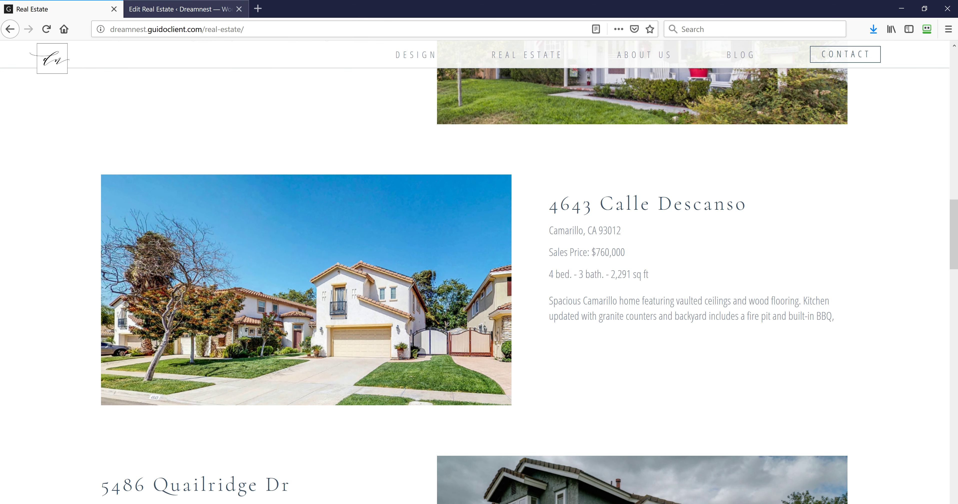
pyautogui.click(161, 9)
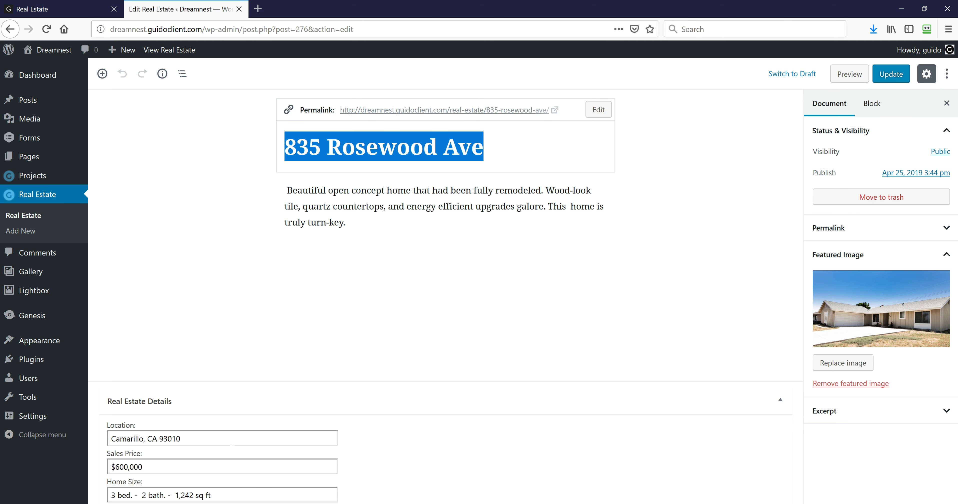
pyautogui.click(233, 443)
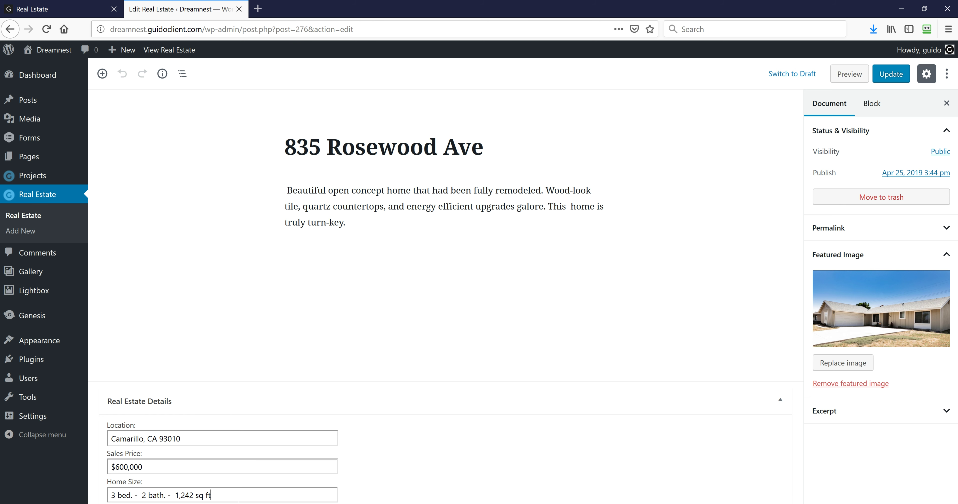
pyautogui.click(49, 9)
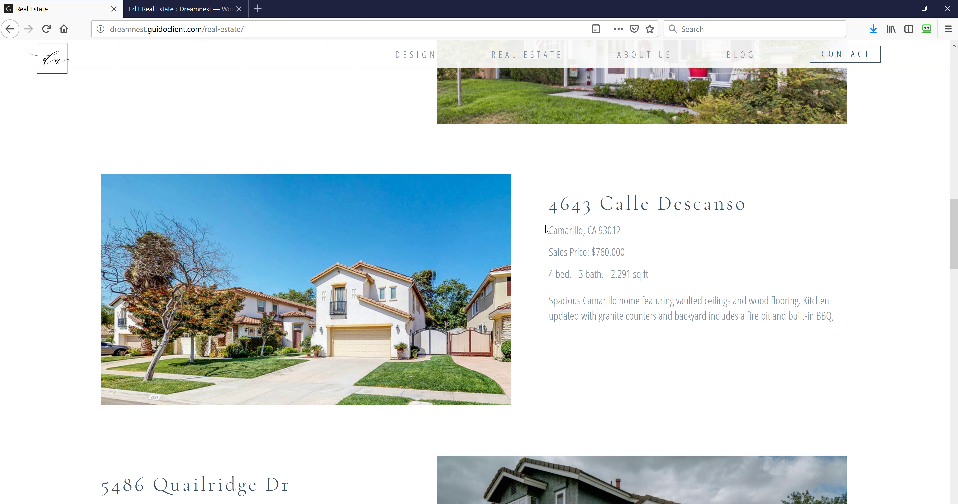
pyautogui.click(182, 9)
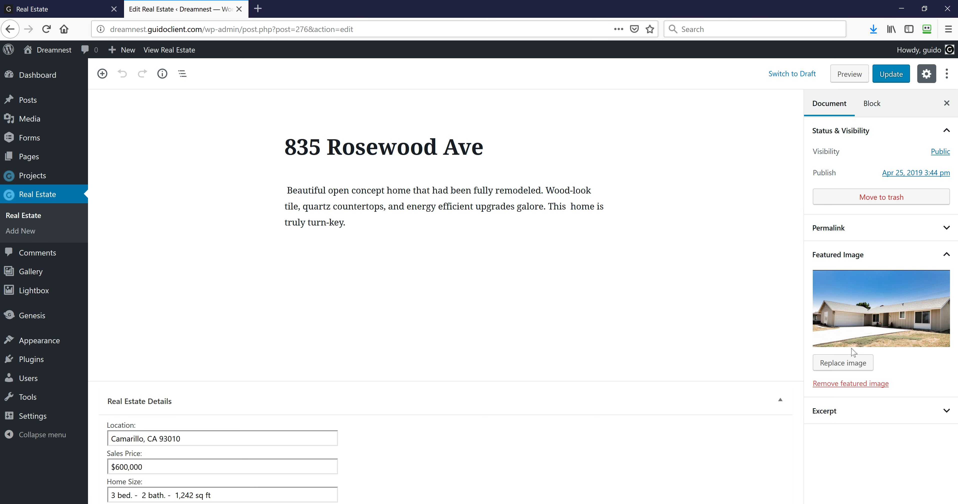
pyautogui.click(45, 13)
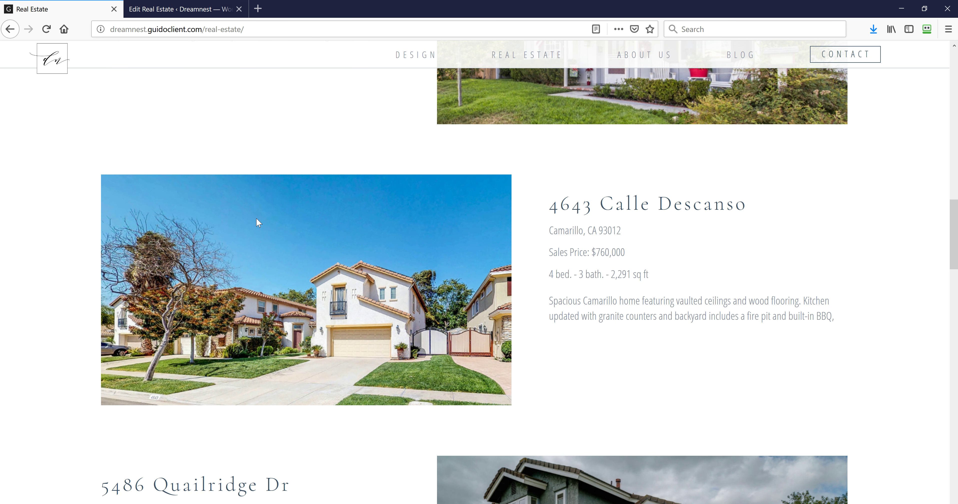
pyautogui.scroll(-10, 592, 341)
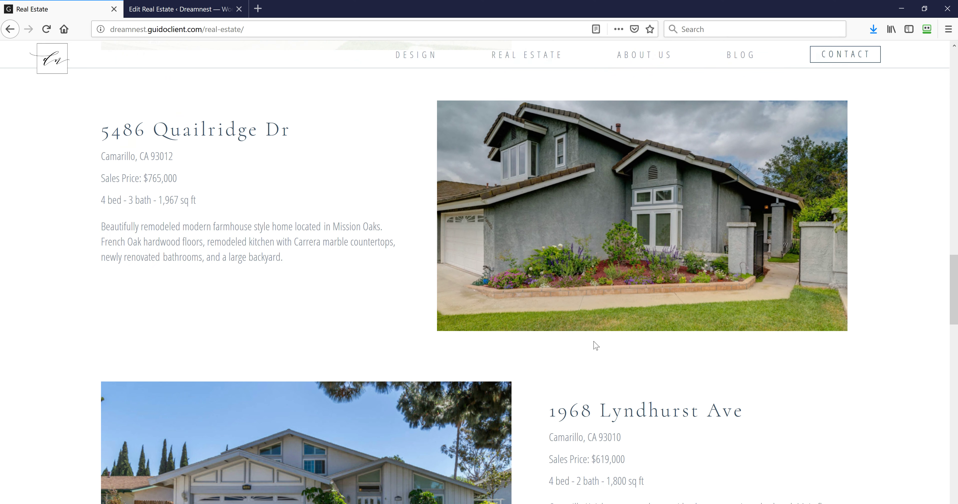
pyautogui.scroll(15, 594, 336)
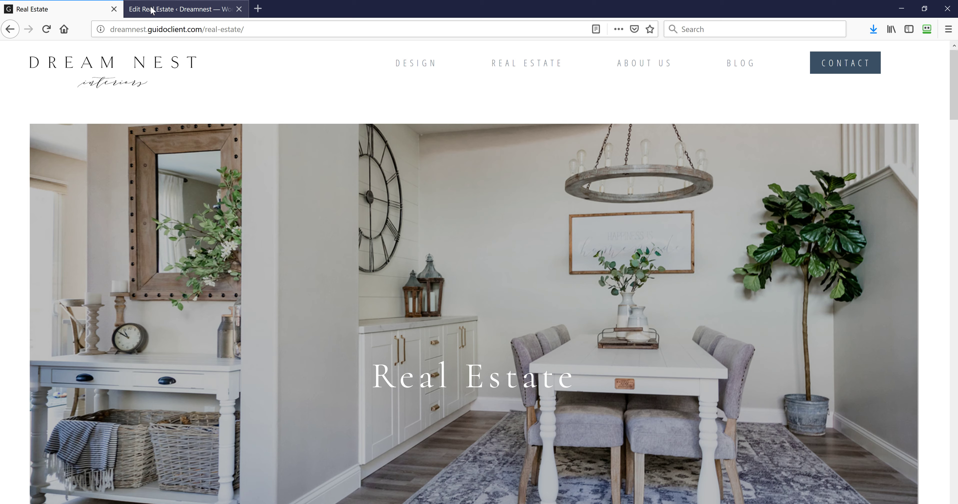
pyautogui.click(153, 9)
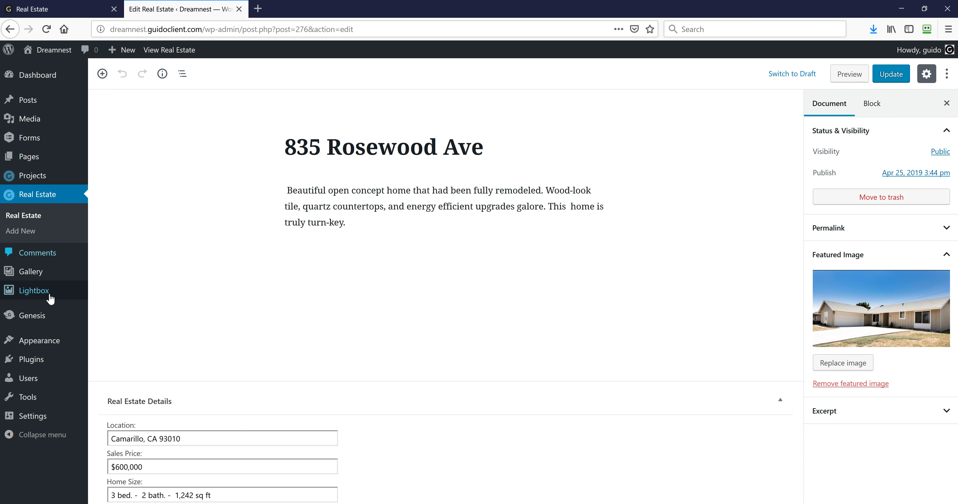
pyautogui.moveTo(48, 295)
pyautogui.moveTo(43, 345)
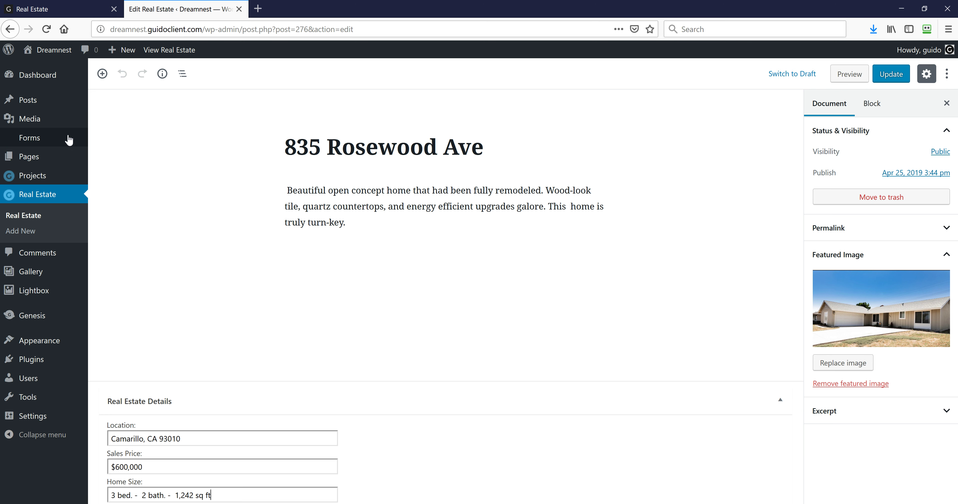
pyautogui.moveTo(37, 141)
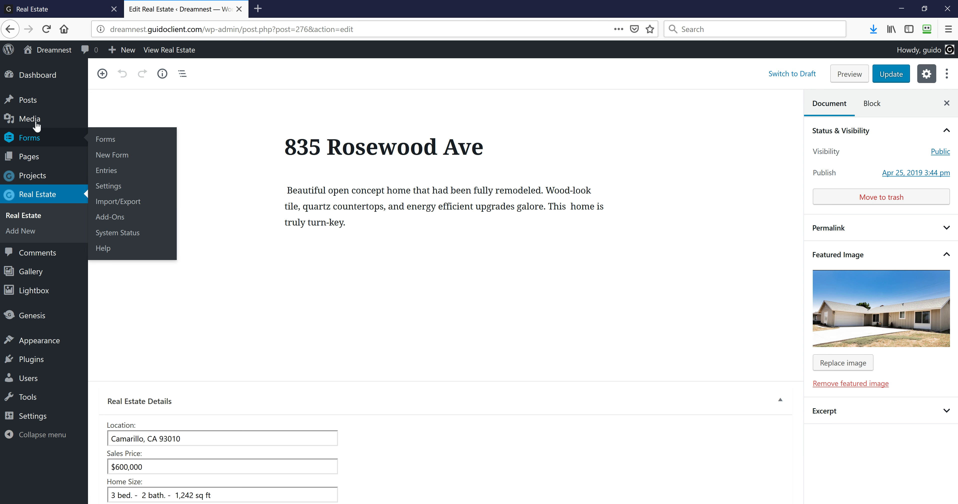
# Go from the live Real Estate page to the site's Contact page and scroll to its form
pyautogui.click(44, 10)
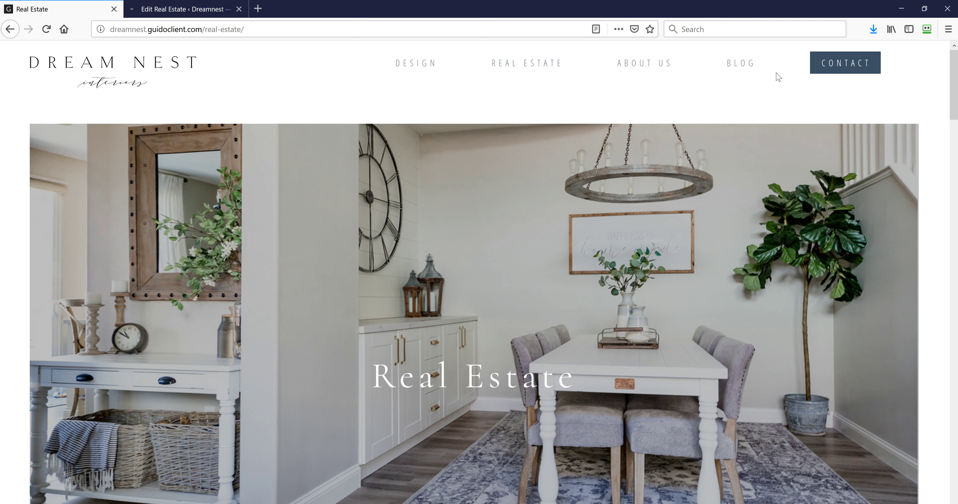
pyautogui.click(839, 64)
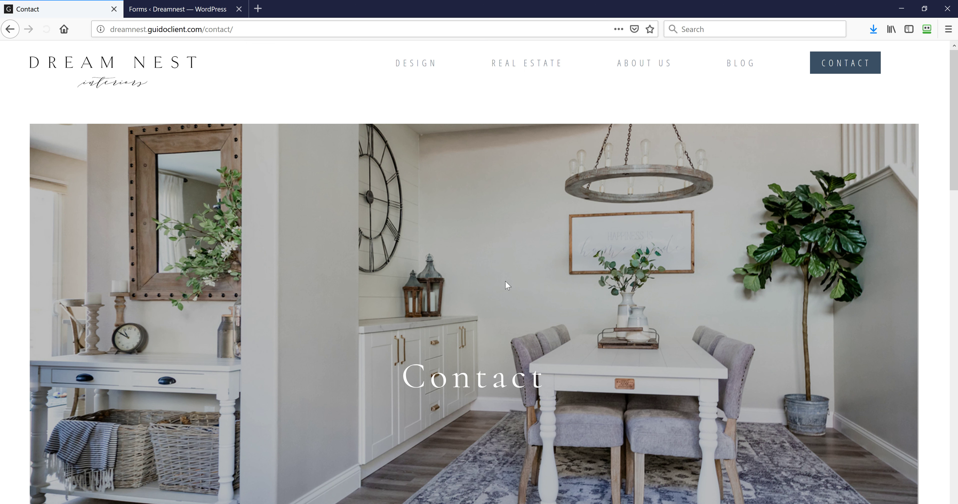
pyautogui.scroll(-10, 507, 285)
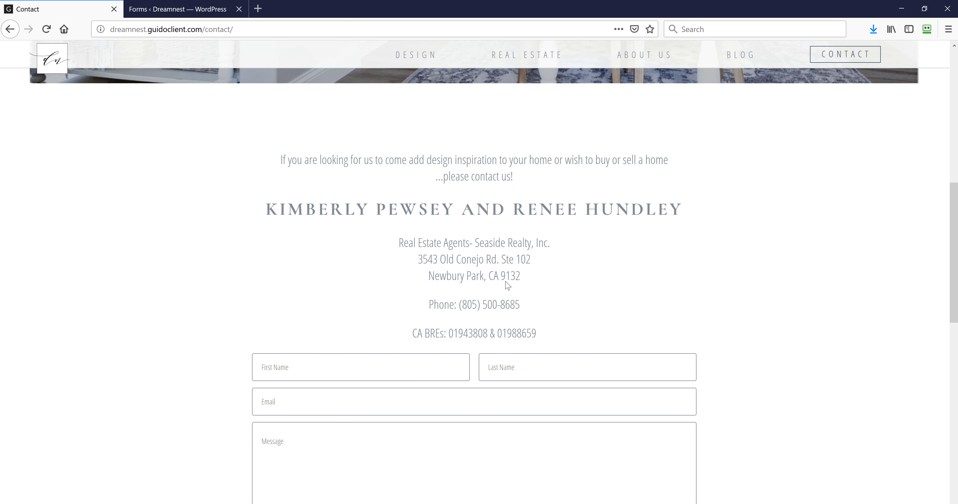
pyautogui.scroll(-3, 508, 286)
# Compare the WordPress forms list with the live Contact page, switching between the two tabs
pyautogui.click(179, 9)
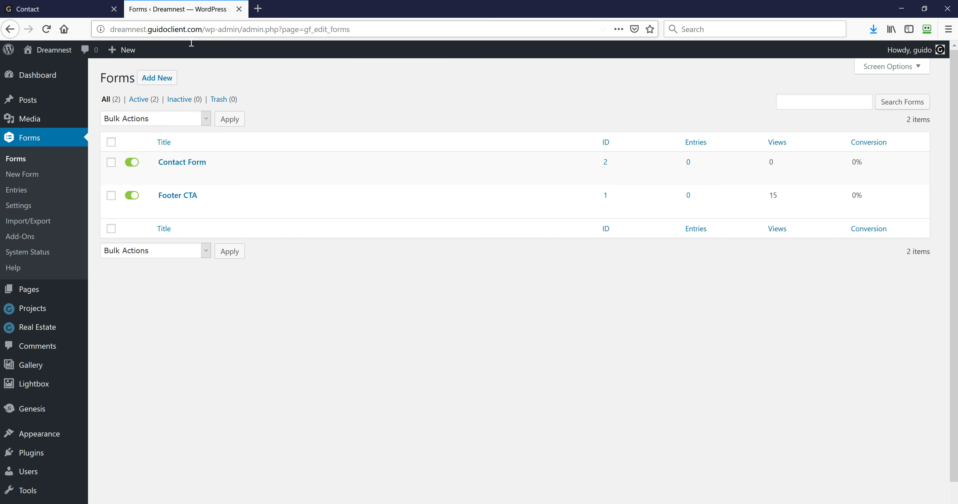
pyautogui.moveTo(191, 169)
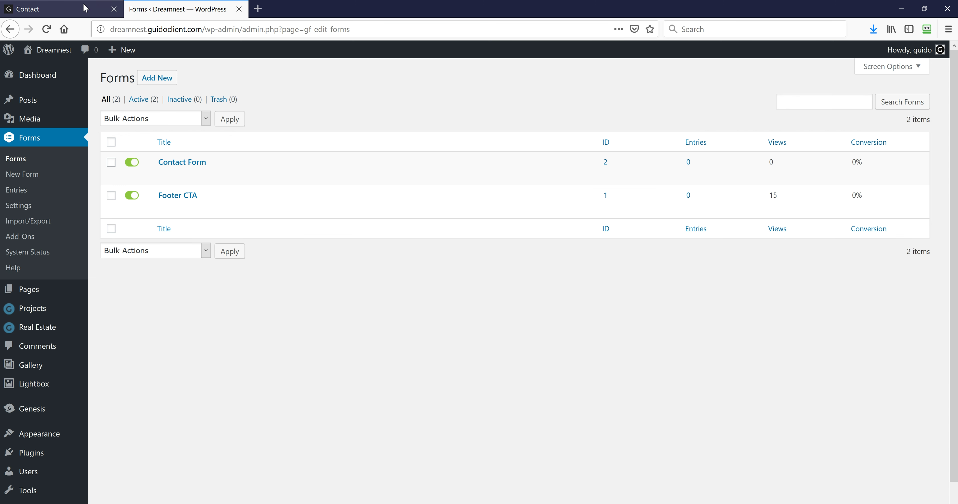
pyautogui.click(63, 8)
pyautogui.scroll(-6, 430, 354)
pyautogui.scroll(-2, 372, 335)
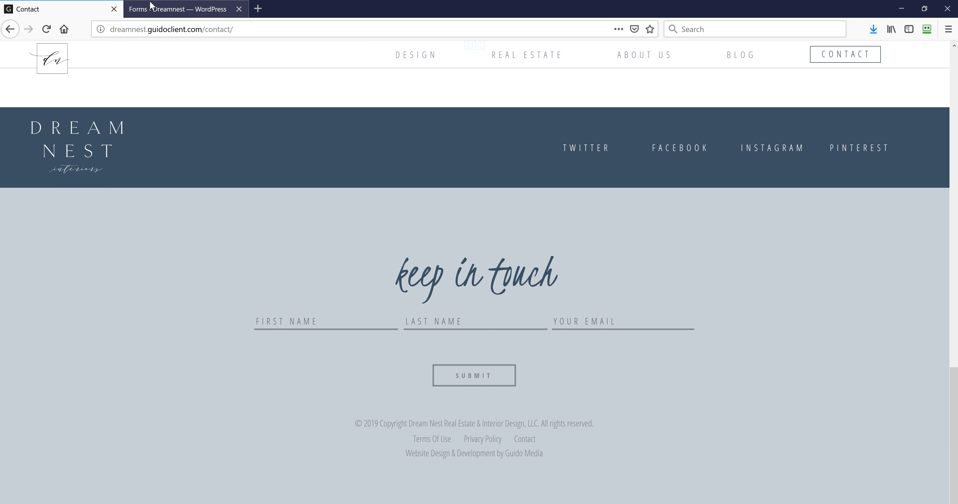
pyautogui.click(154, 9)
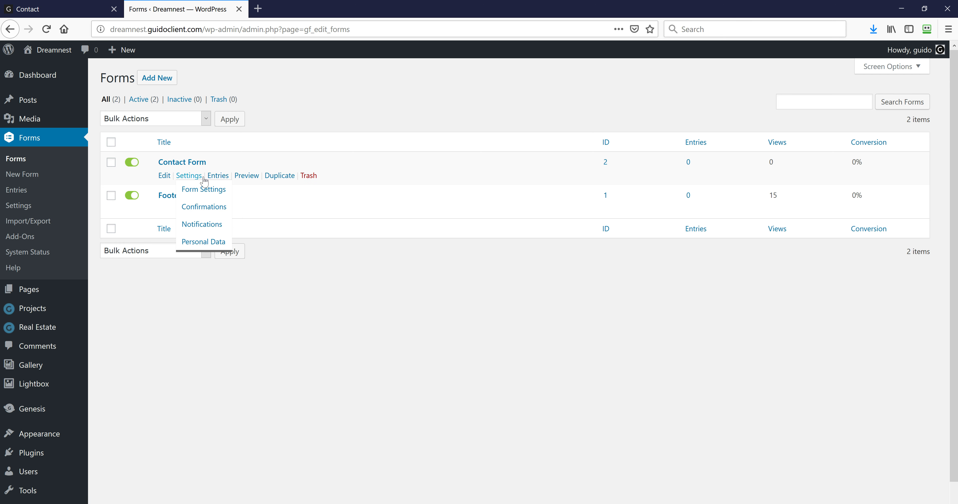
pyautogui.moveTo(189, 177)
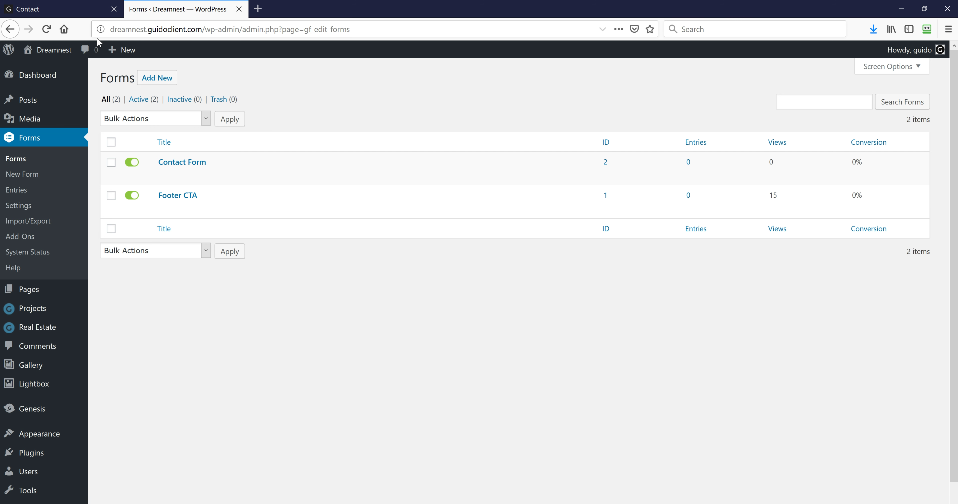
pyautogui.click(55, 12)
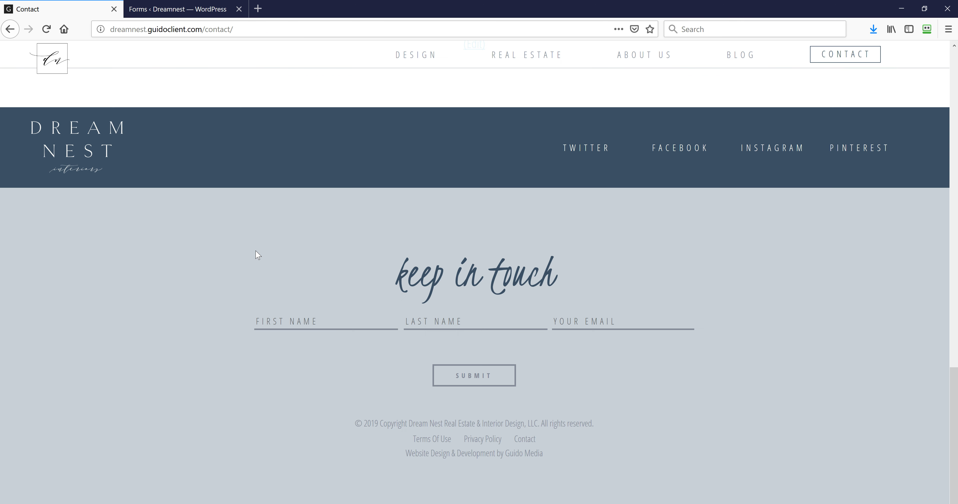
pyautogui.click(192, 11)
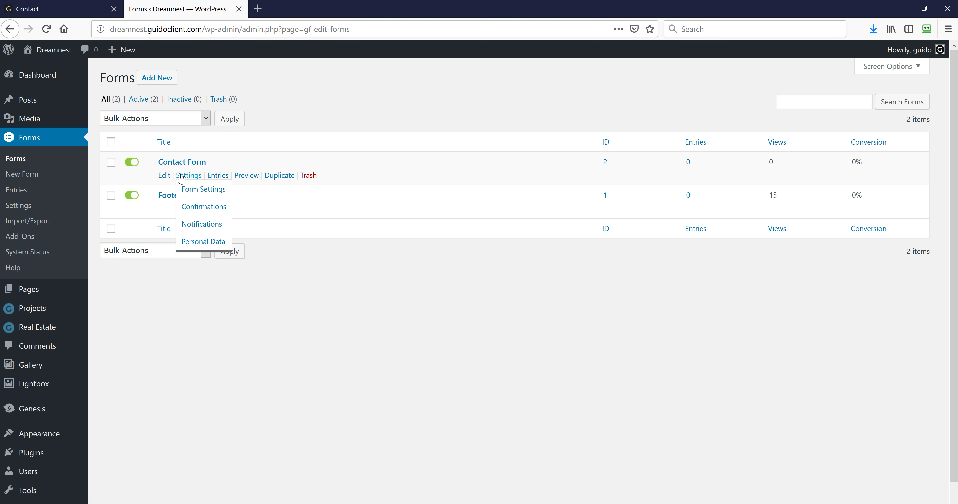
# Tab through the live form's fields to Message, then open Contact Form (ID 2) for editing
pyautogui.click(86, 10)
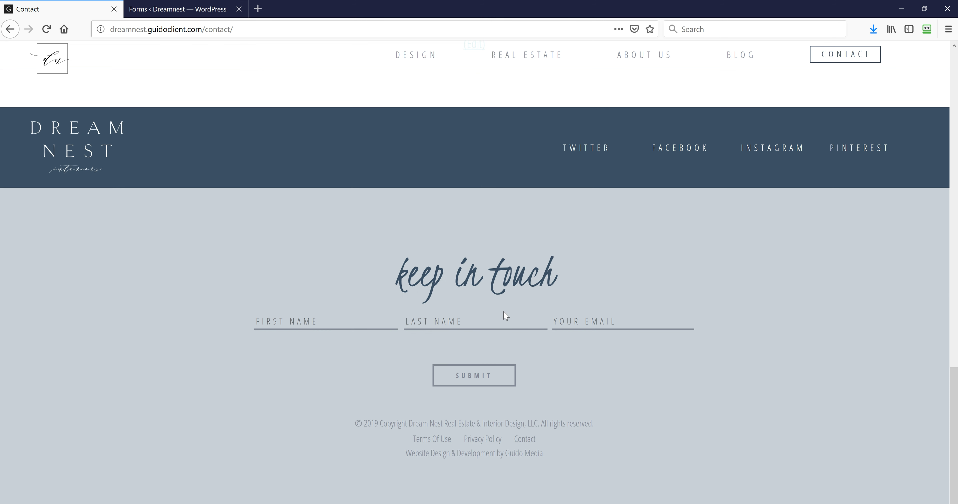
pyautogui.scroll(10, 613, 282)
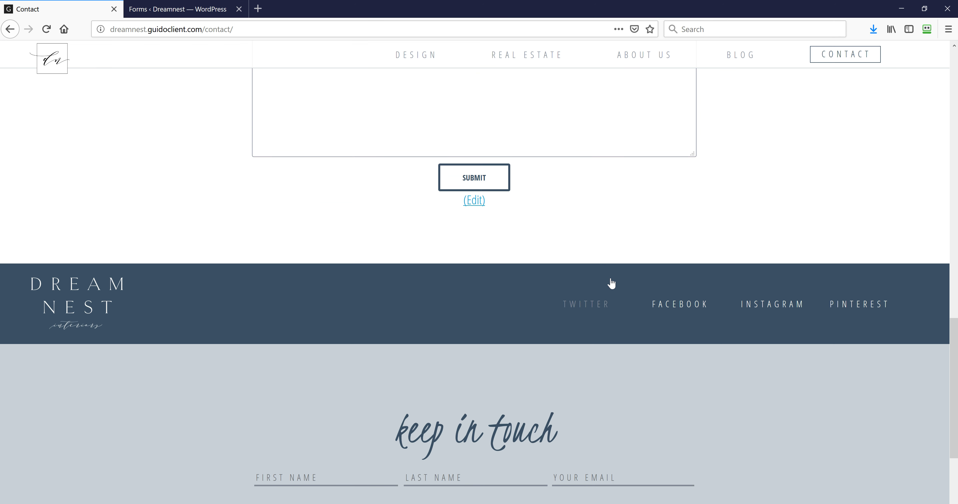
pyautogui.scroll(-3, 597, 284)
pyautogui.press('Tab')
pyautogui.press('Tab')
pyautogui.press('Tab')
pyautogui.press('Tab')
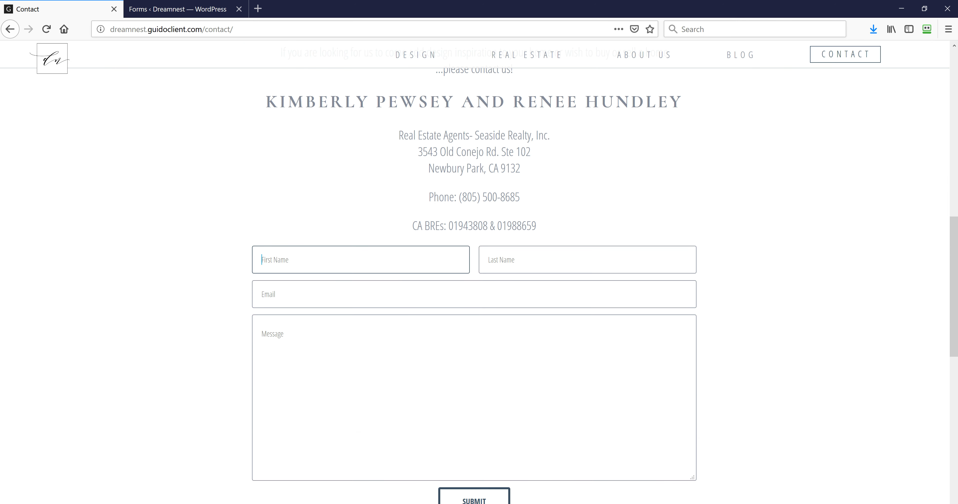
pyautogui.click(172, 9)
pyautogui.click(171, 178)
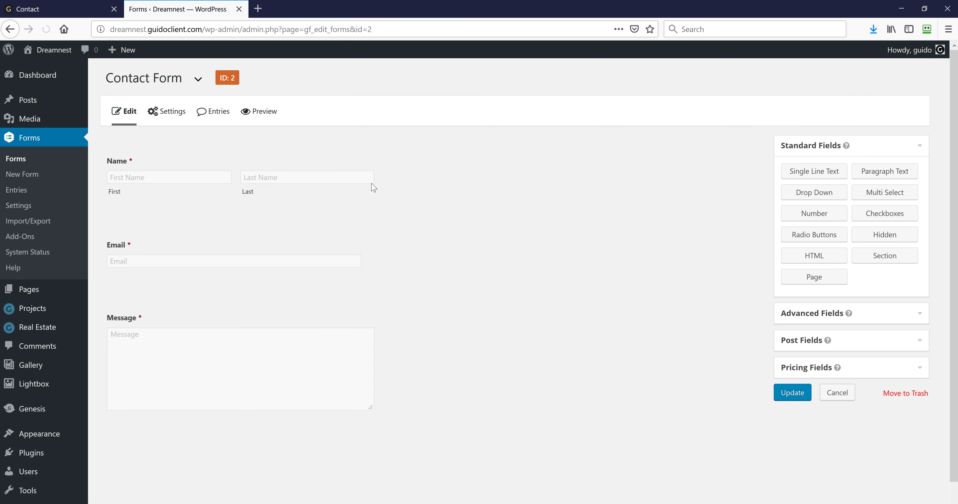
# Review the Name field's settings, collapse it, browse Advanced Fields, then go to the Contact Form's Entries
pyautogui.moveTo(372, 153)
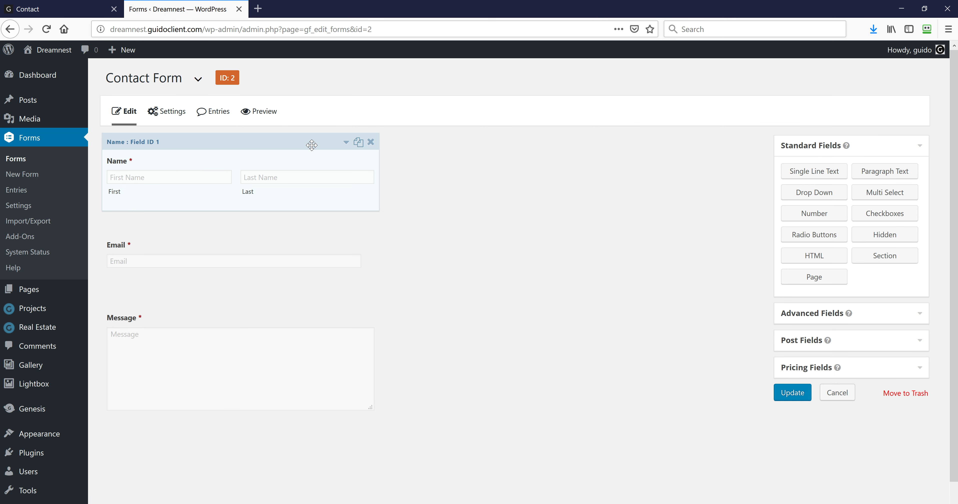
pyautogui.click(346, 142)
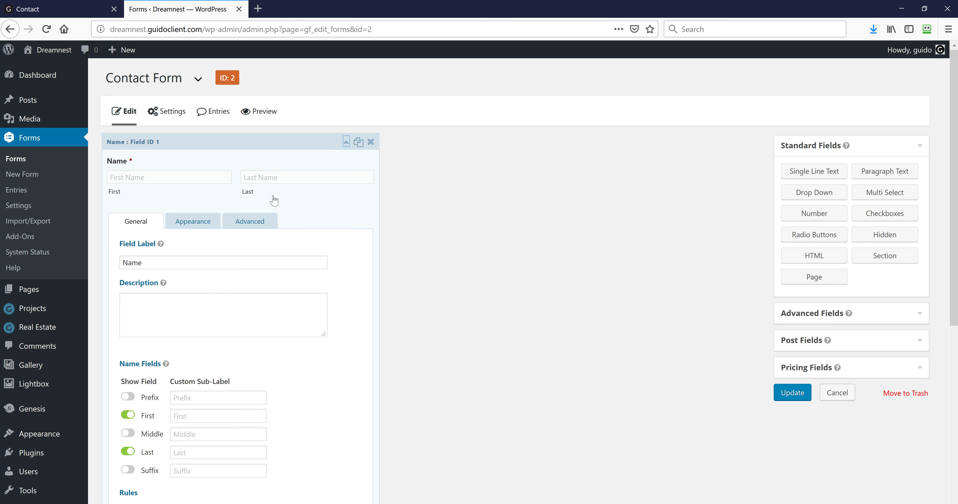
pyautogui.scroll(-3, 159, 261)
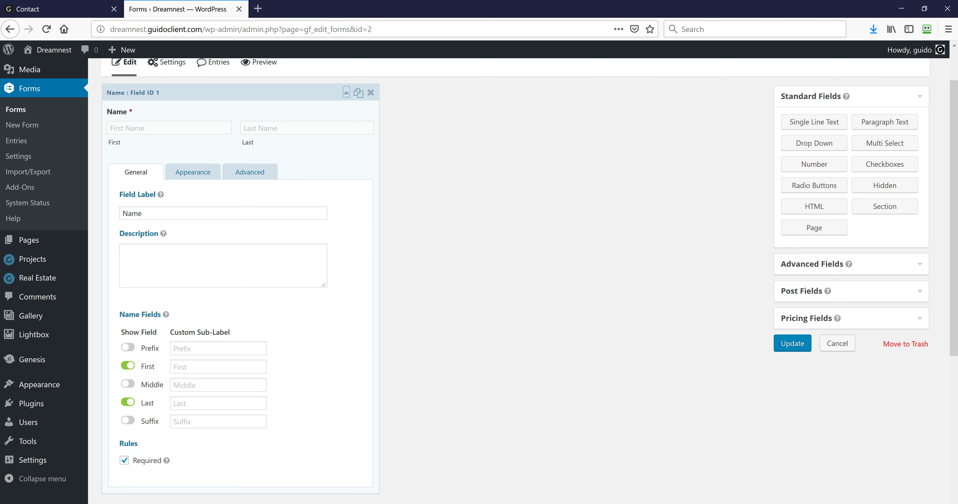
pyautogui.scroll(-5, 280, 363)
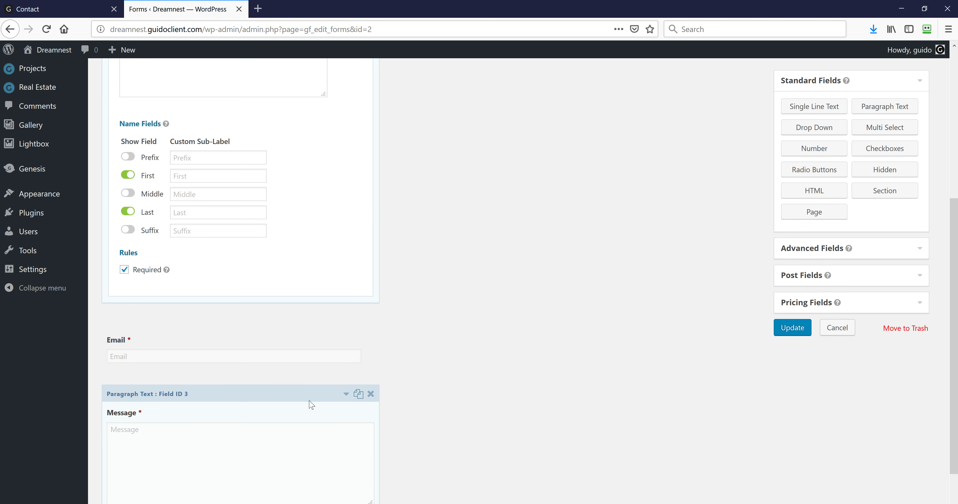
pyautogui.scroll(8, 364, 379)
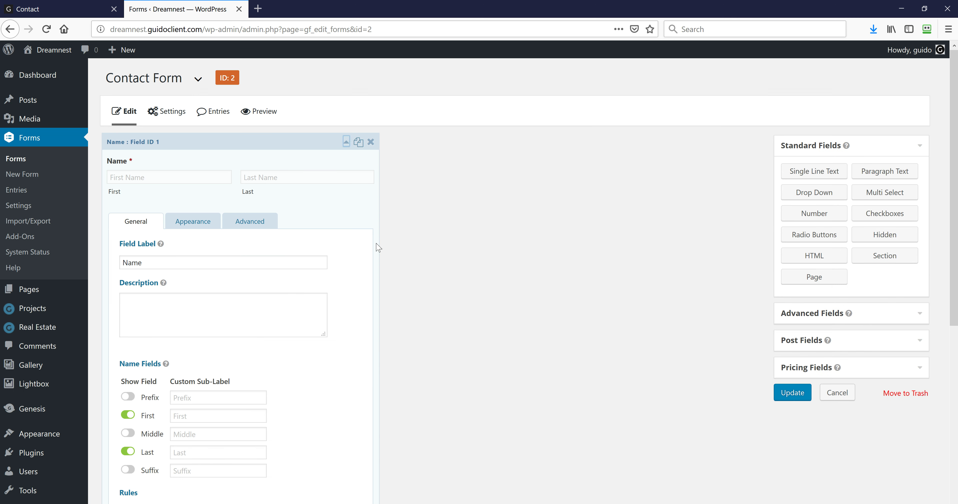
pyautogui.click(346, 142)
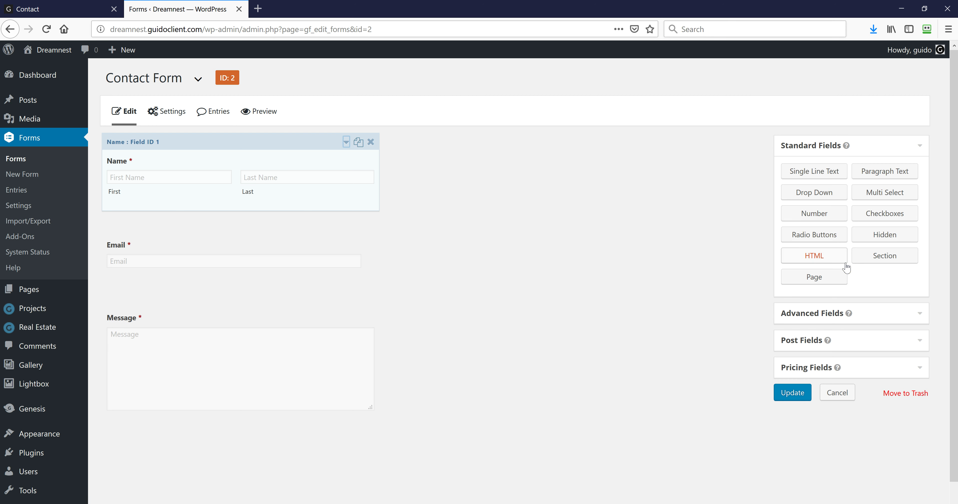
pyautogui.click(920, 322)
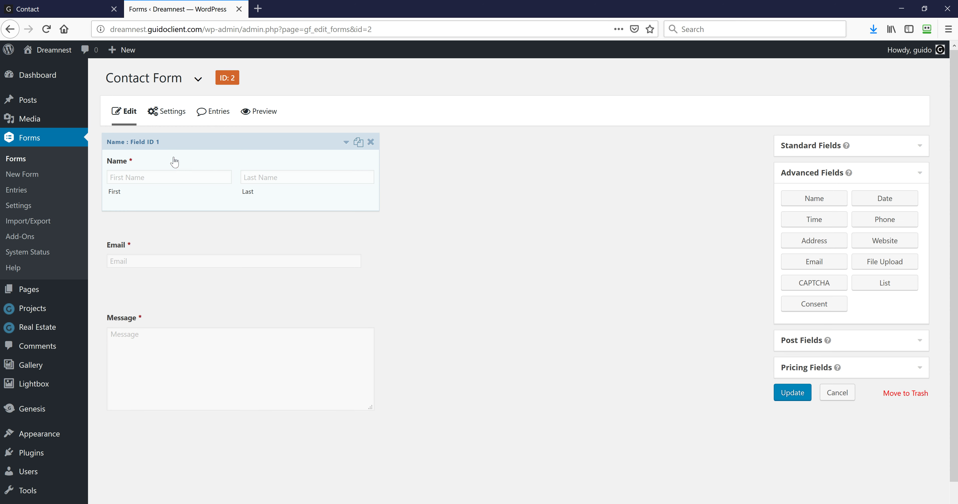
pyautogui.click(218, 116)
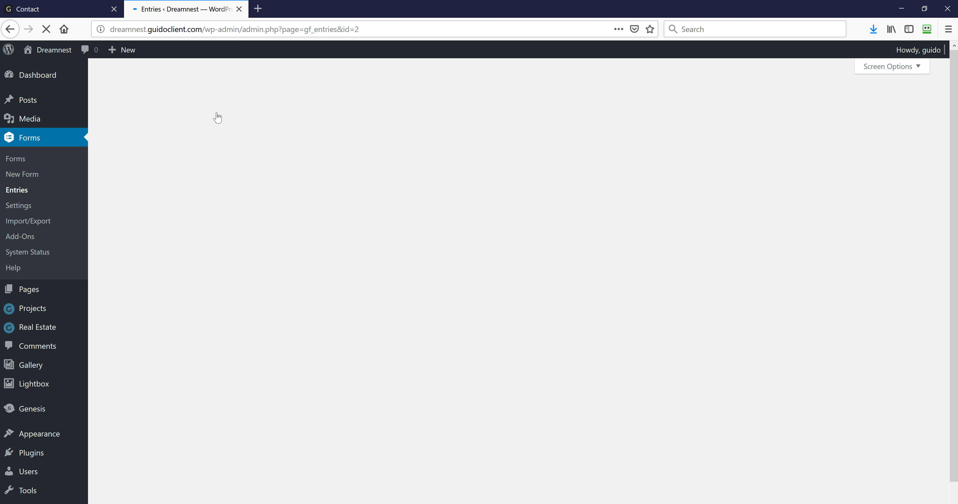
# Check the live Contact form, then return to the Entries screen showing First, Last, Email, Message columns and no entries
pyautogui.click(51, 15)
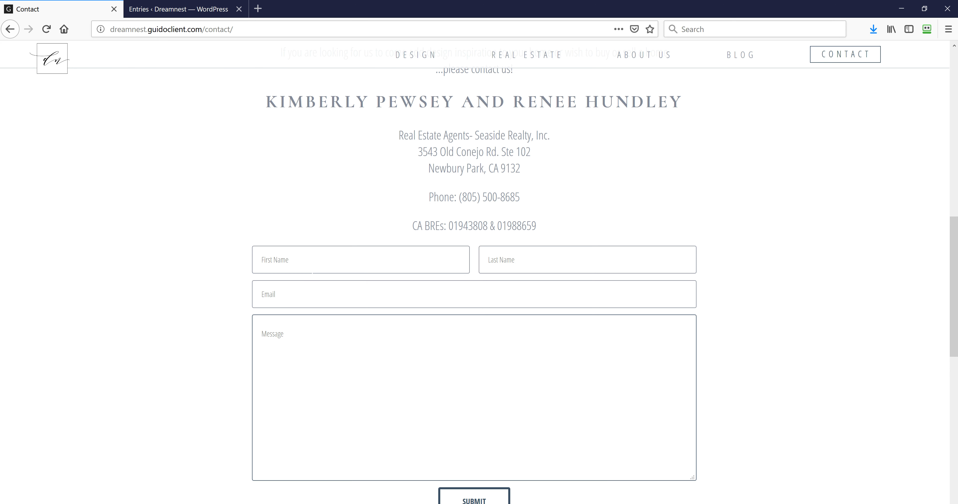
pyautogui.scroll(-4, 400, 214)
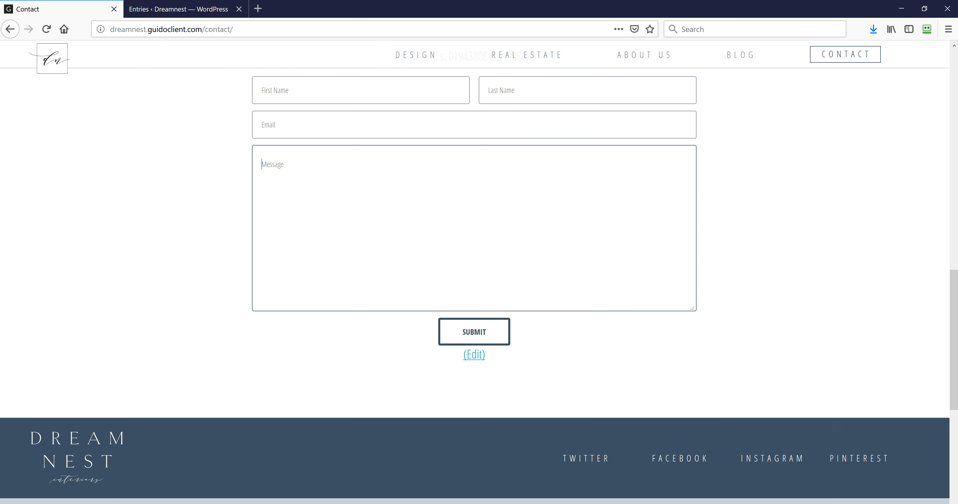
pyautogui.click(200, 12)
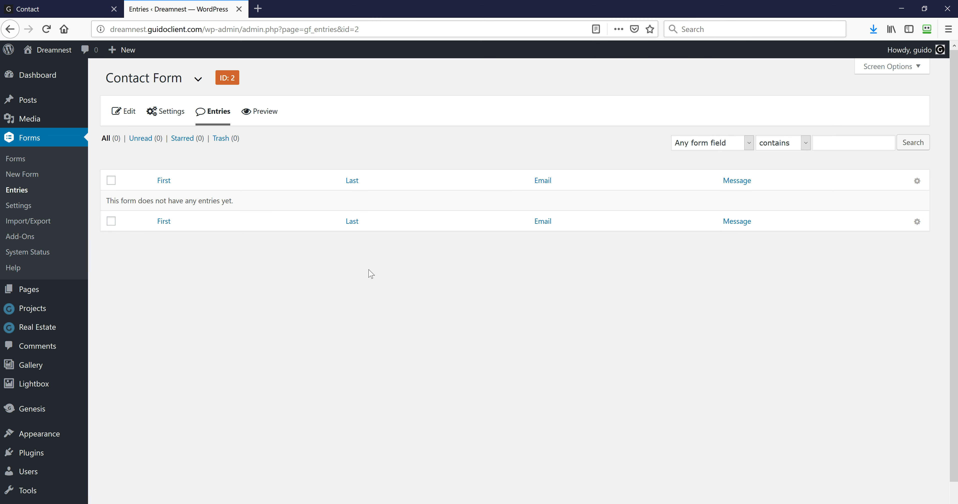